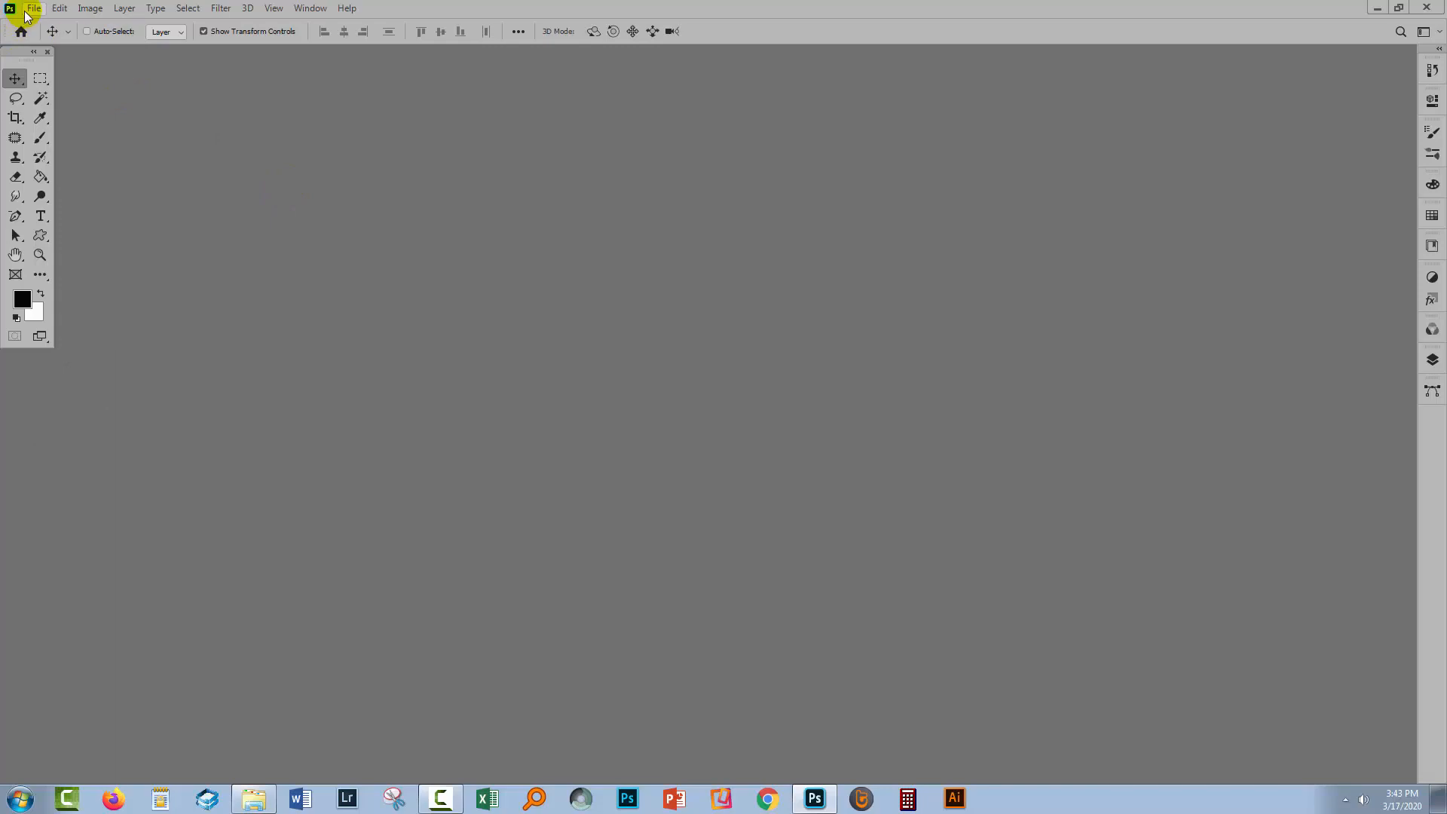
Step: Open the recently used leaf sketch image and show its layers
{"action": "left_click", "coordinate": [34, 9]}
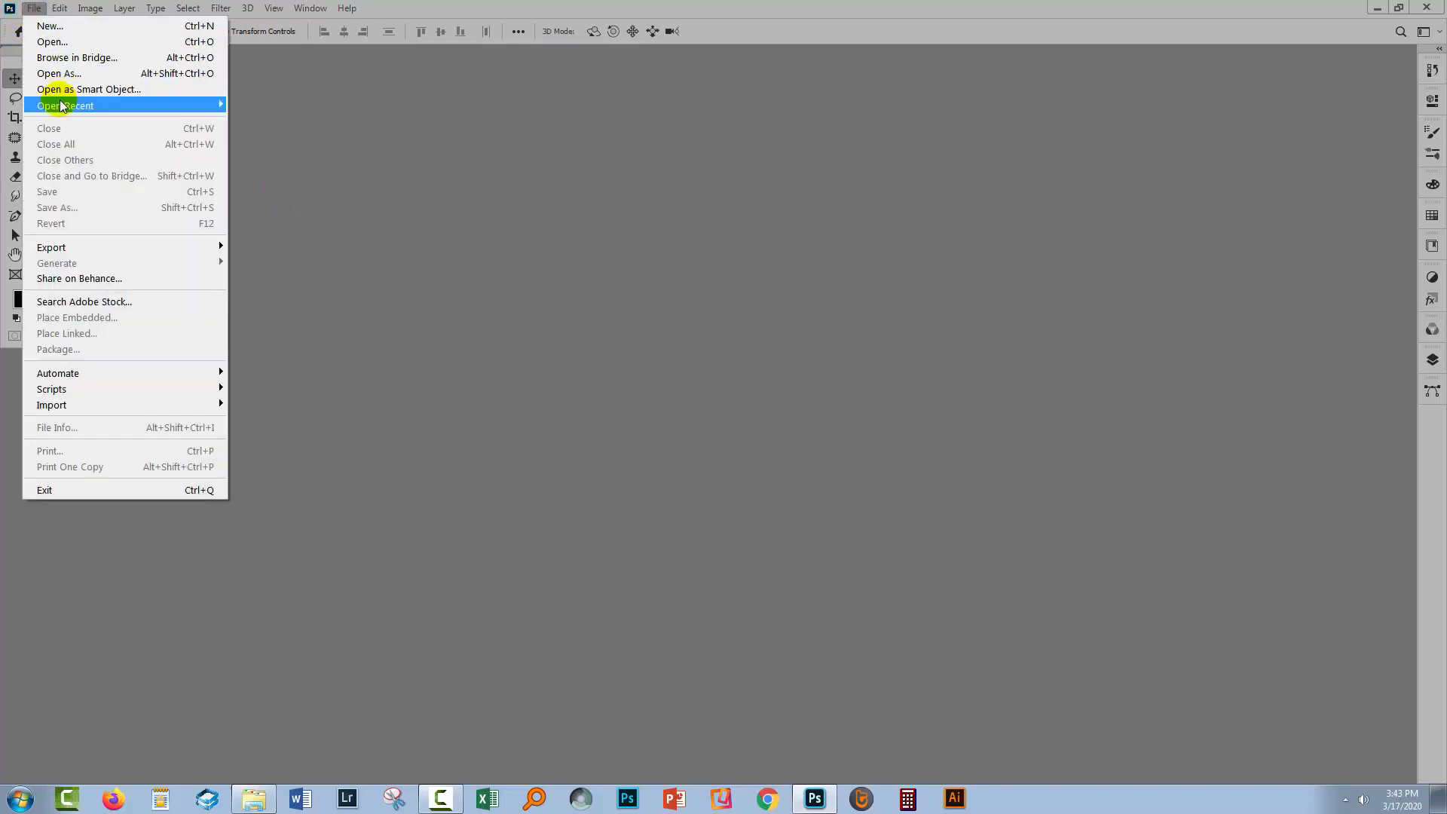
{"action": "mouse_move", "coordinate": [62, 105]}
{"action": "left_click", "coordinate": [252, 120]}
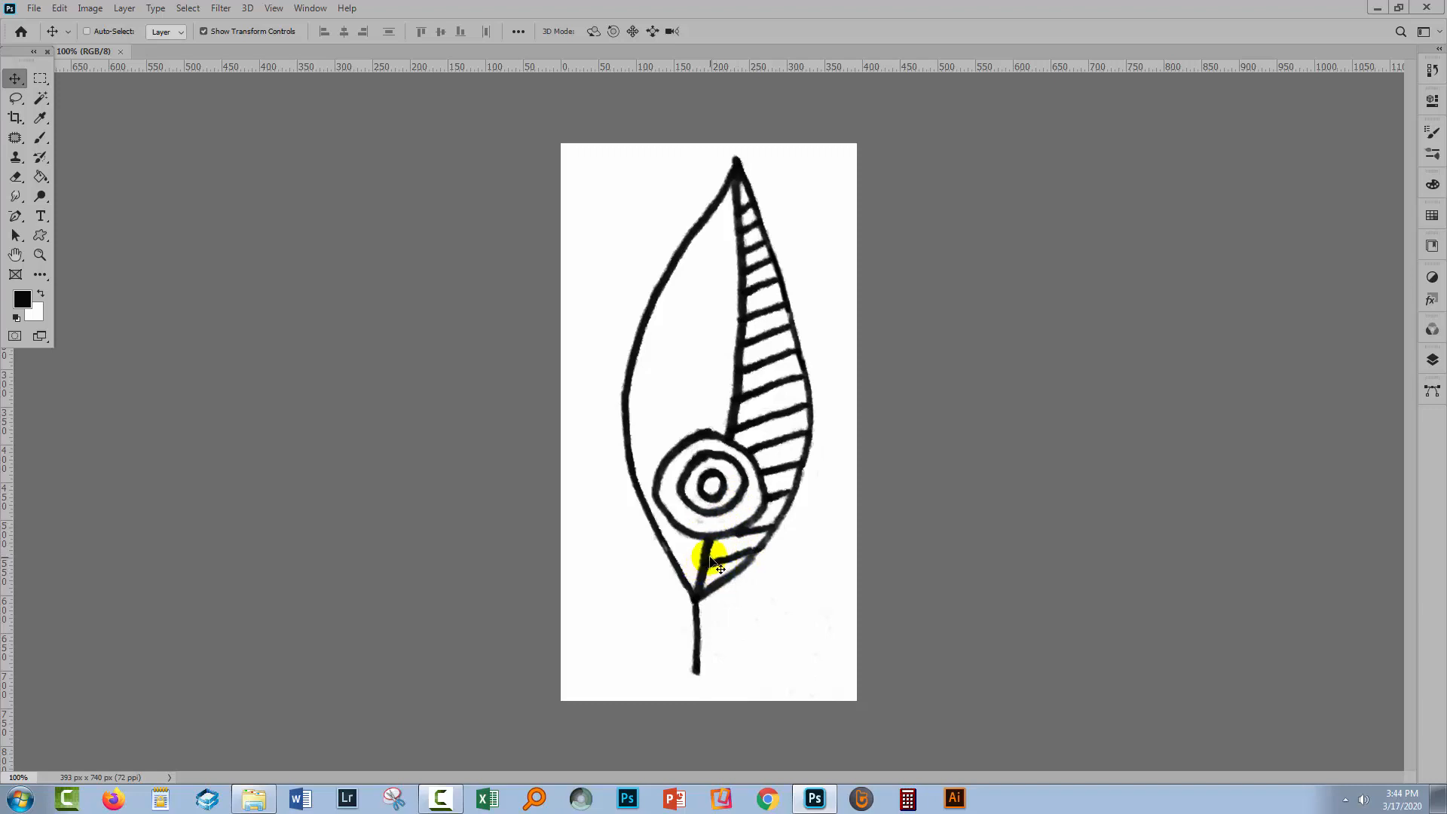
{"action": "left_click", "coordinate": [1433, 359]}
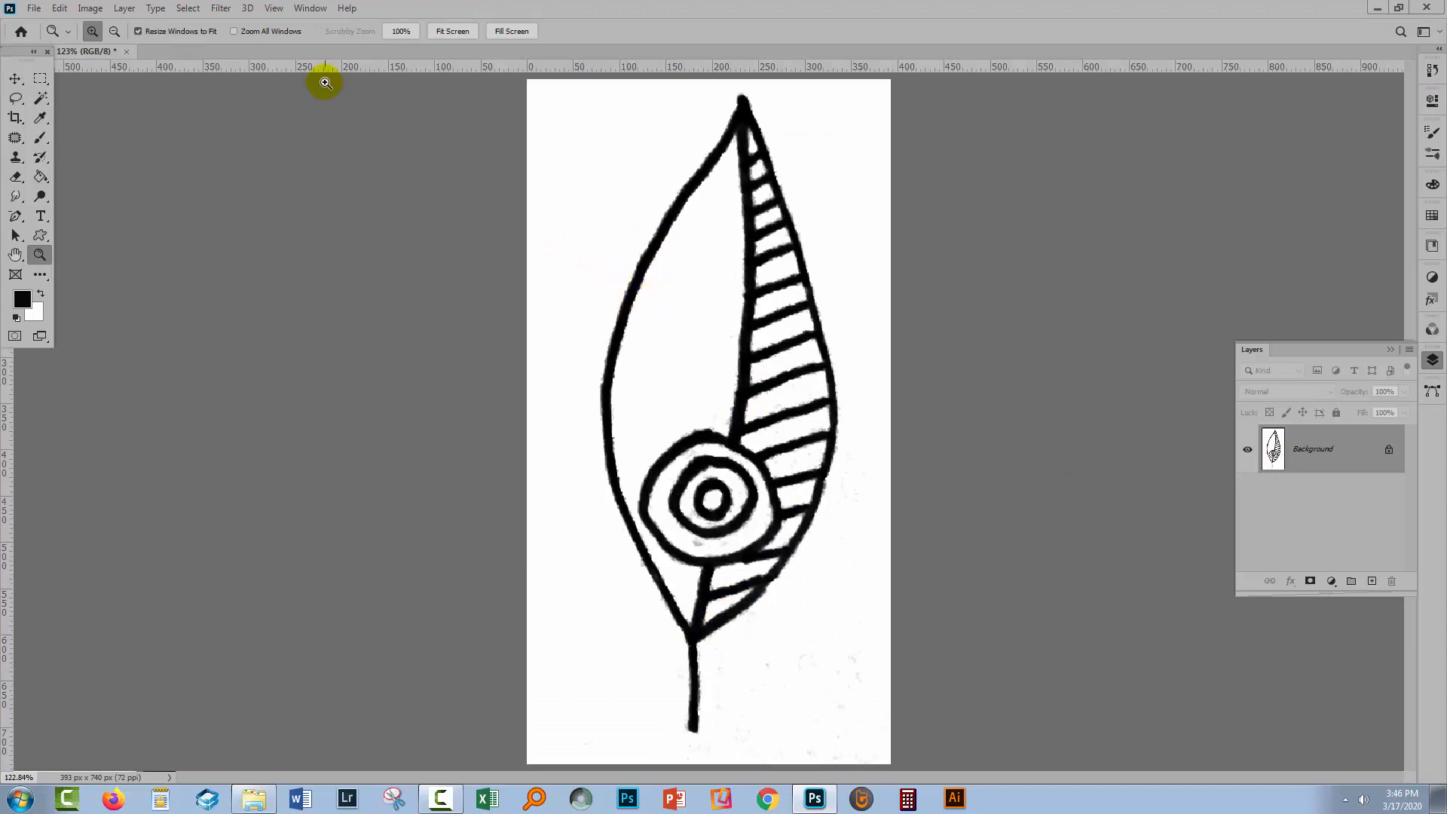
Step: Start a Gaussian Blur on the leaf drawing, lower its radius to 0.1 pixels and magnify the preview of the circles to 200%
{"action": "left_click", "coordinate": [220, 8]}
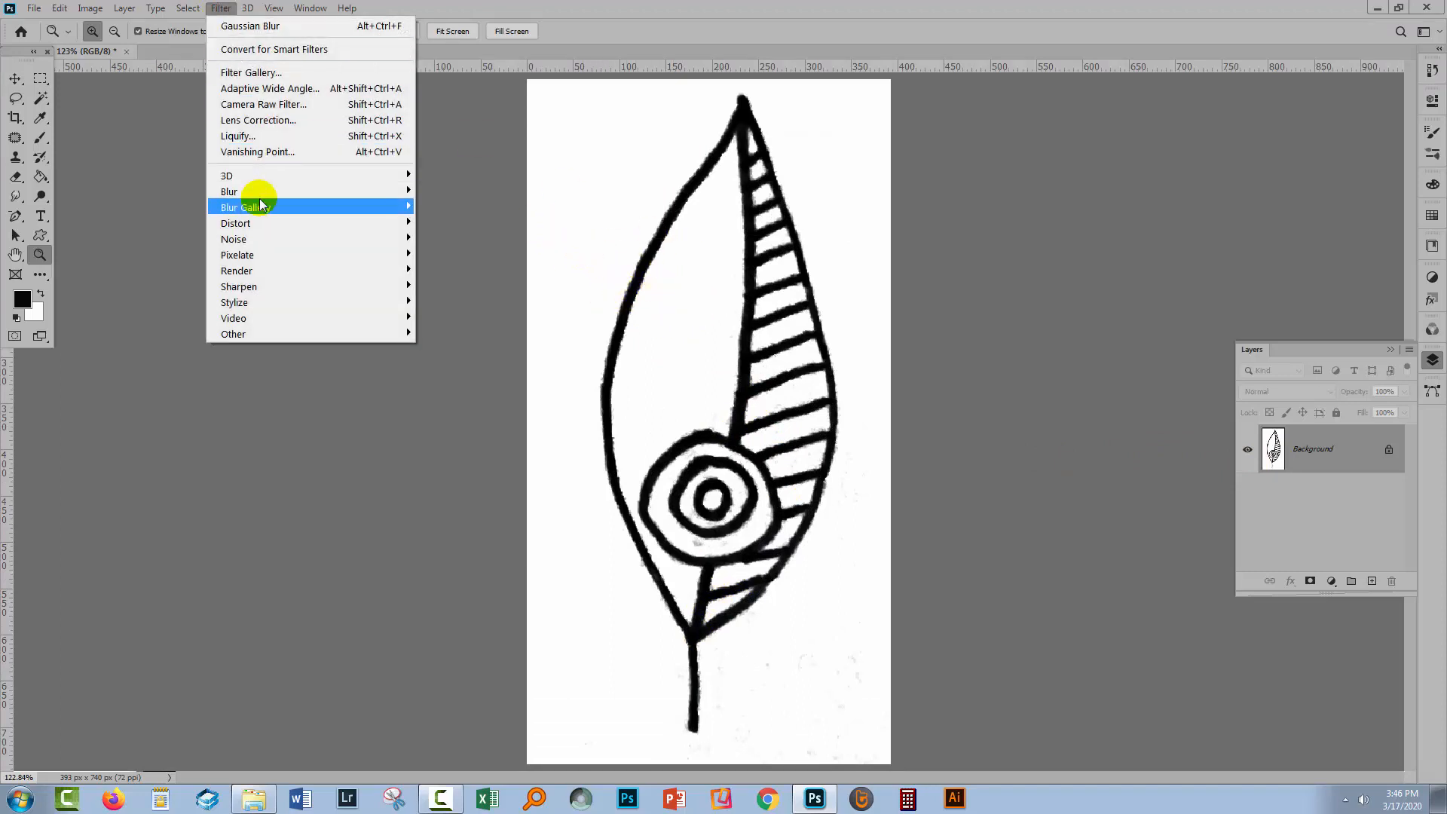
{"action": "mouse_move", "coordinate": [265, 191]}
{"action": "left_click", "coordinate": [156, 262]}
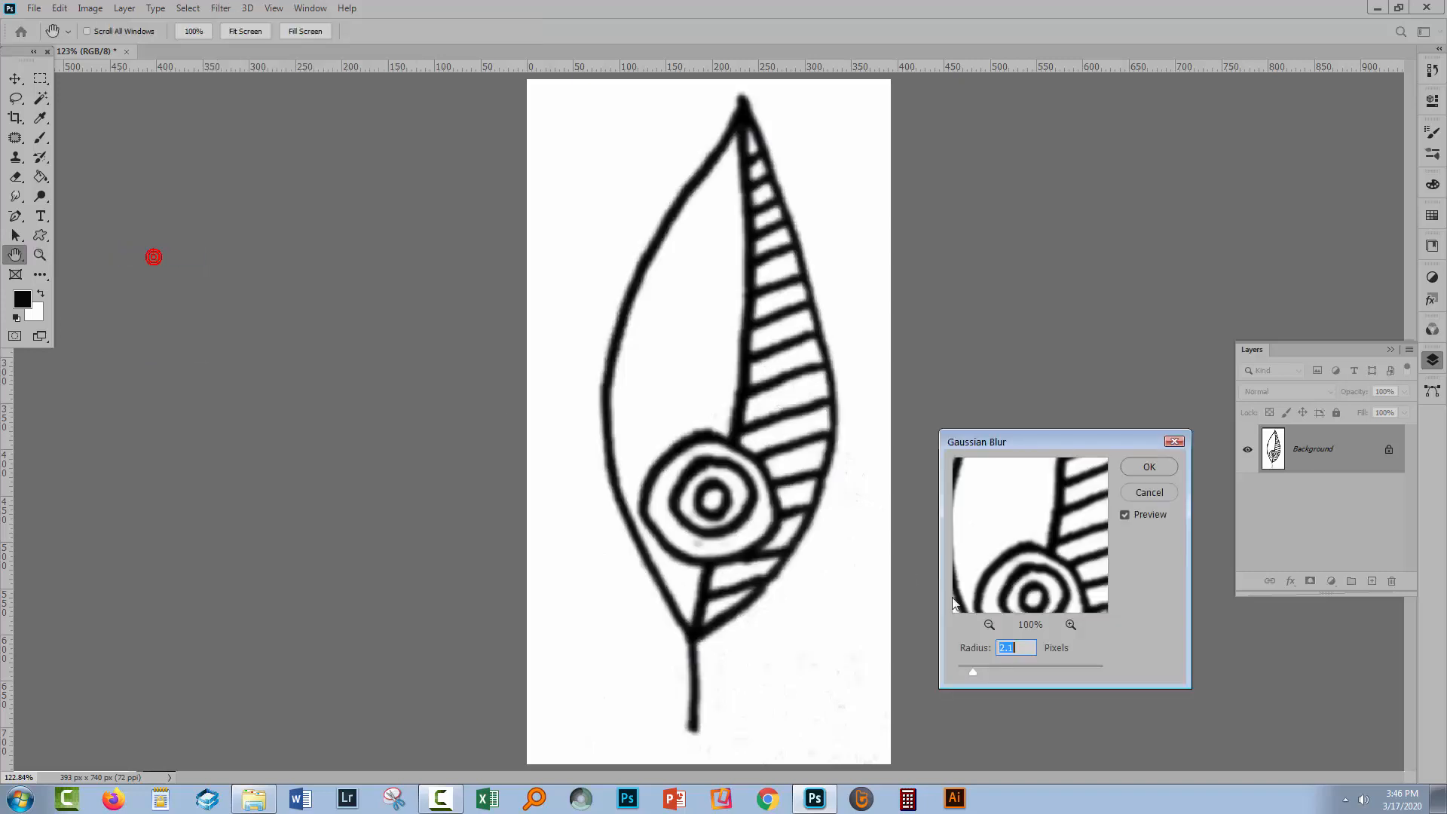
{"action": "left_click_drag", "start_coordinate": [979, 436], "coordinate": [965, 329]}
{"action": "mouse_move", "coordinate": [1007, 429]}
{"action": "left_mouse_down"}
{"action": "mouse_move", "coordinate": [1039, 400]}
{"action": "mouse_move", "coordinate": [1031, 418]}
{"action": "left_mouse_up"}
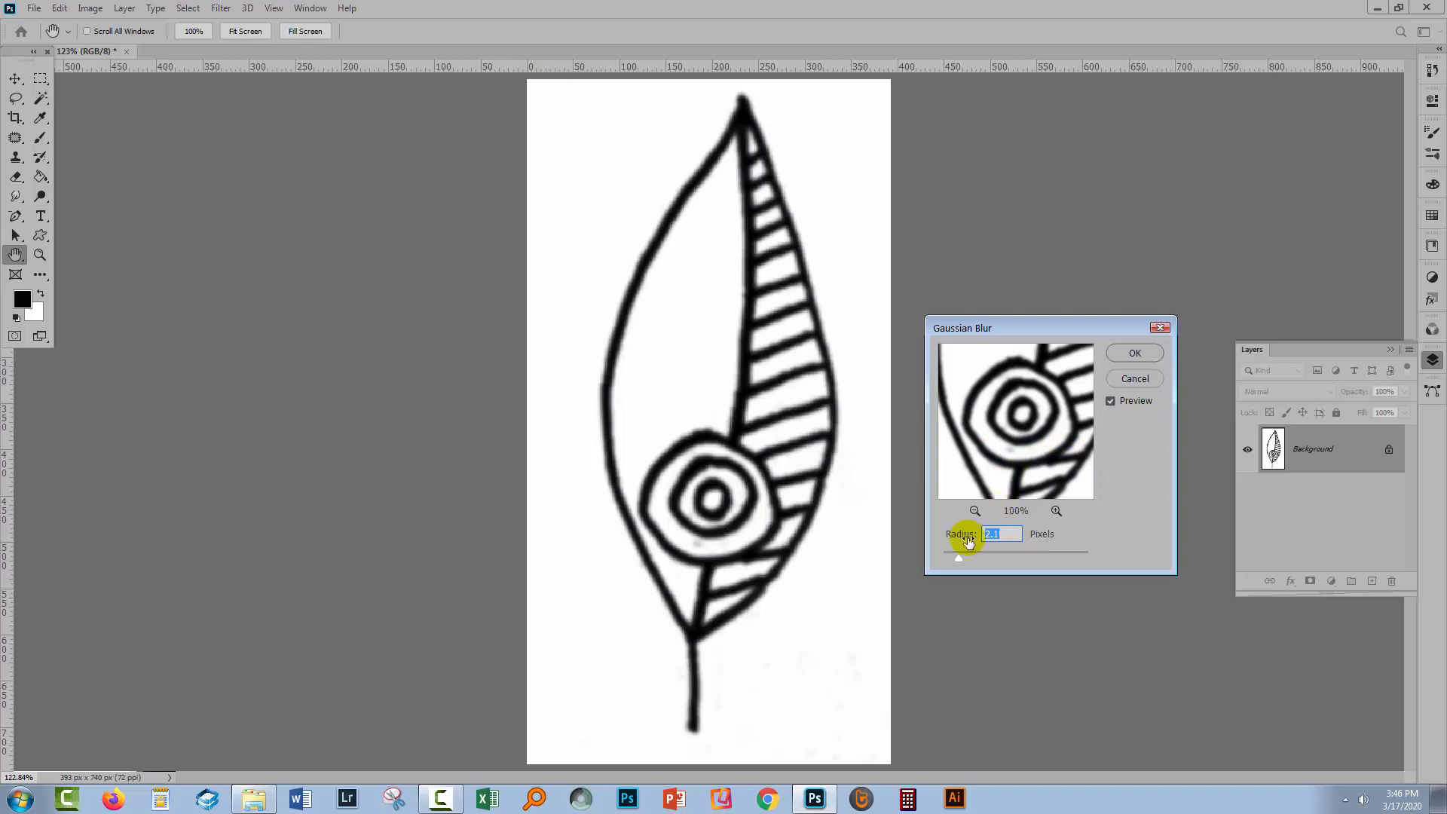
{"action": "left_click_drag", "start_coordinate": [960, 556], "coordinate": [938, 560]}
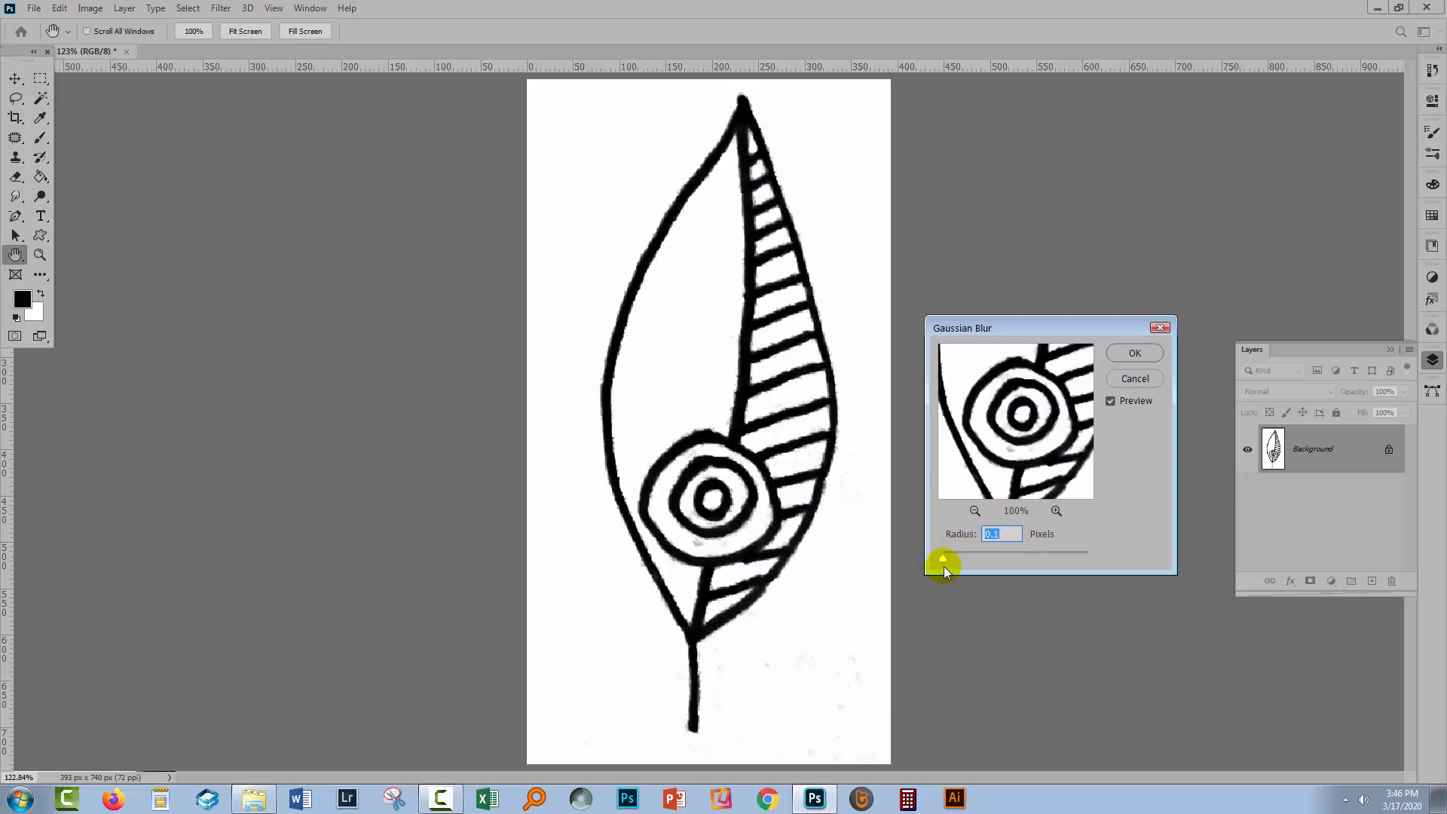
{"action": "left_click", "coordinate": [1054, 511]}
{"action": "left_click_drag", "start_coordinate": [1023, 452], "coordinate": [1046, 426]}
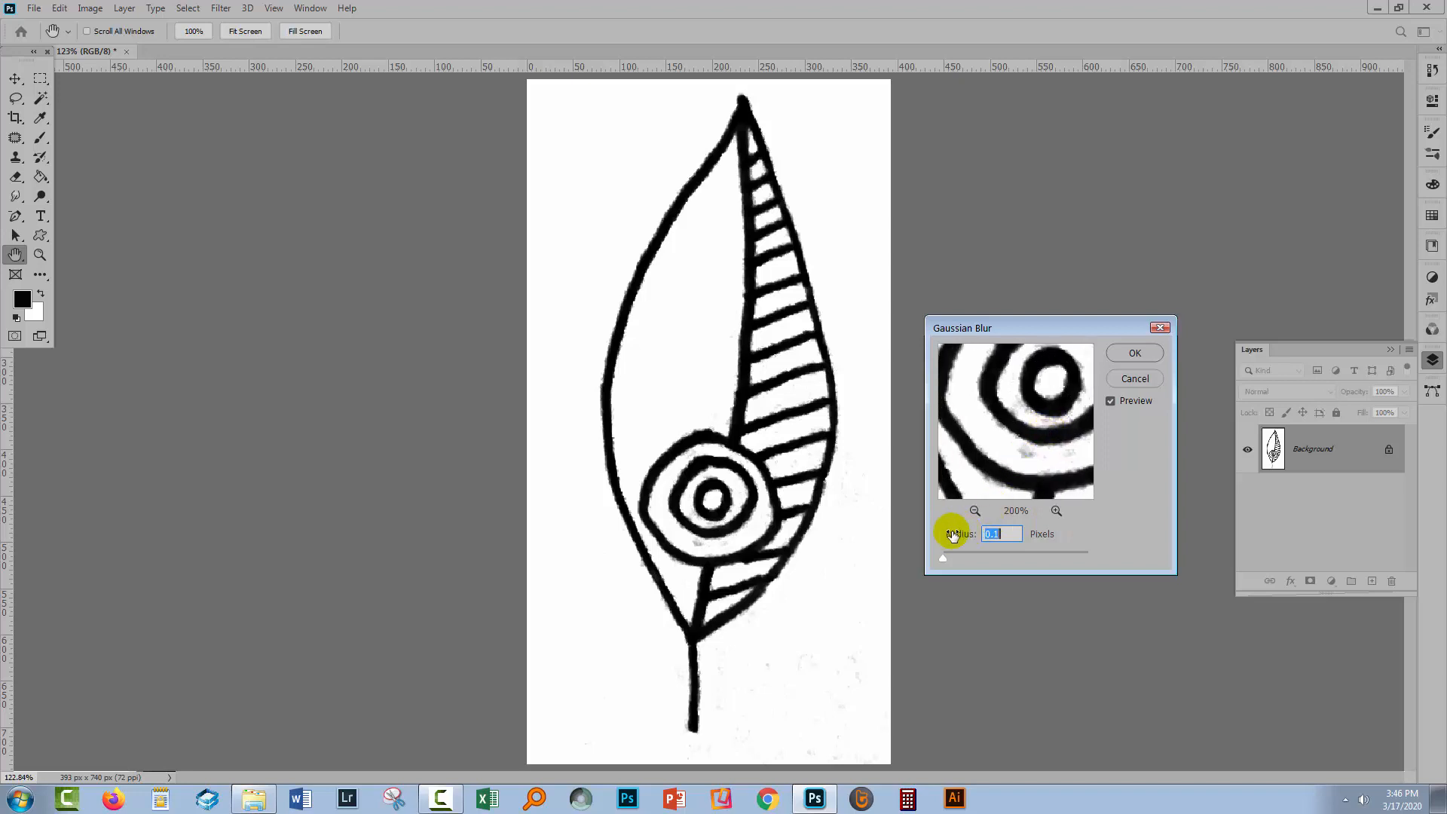
Step: Set the Gaussian Blur radius to 2.2 pixels and apply it to the leaf drawing
{"action": "left_click_drag", "start_coordinate": [942, 562], "coordinate": [951, 559]}
{"action": "mouse_move", "coordinate": [1056, 557]}
{"action": "left_mouse_down"}
{"action": "mouse_move", "coordinate": [944, 557]}
{"action": "mouse_move", "coordinate": [957, 558]}
{"action": "left_mouse_up"}
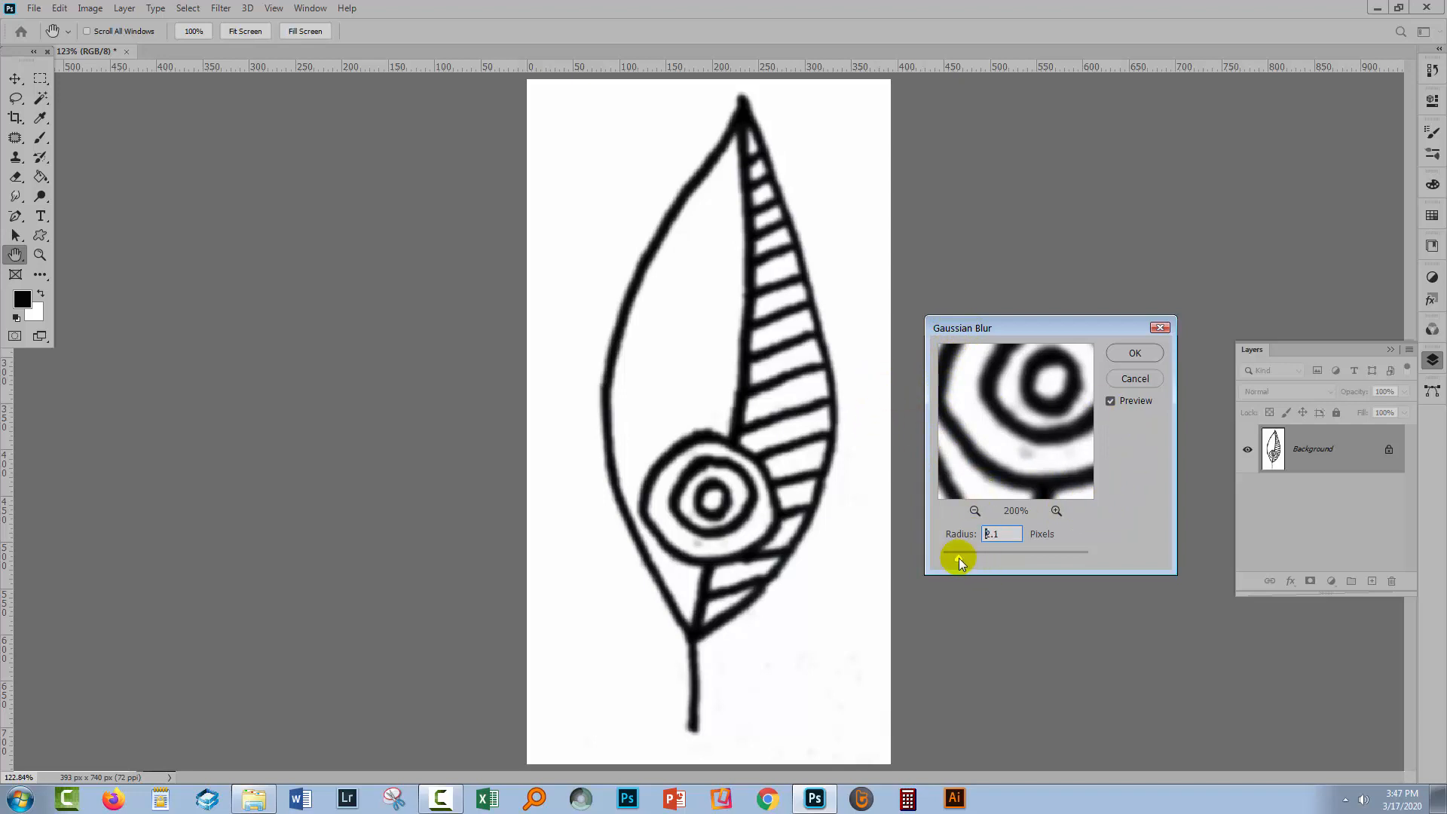
{"action": "left_click", "coordinate": [959, 558]}
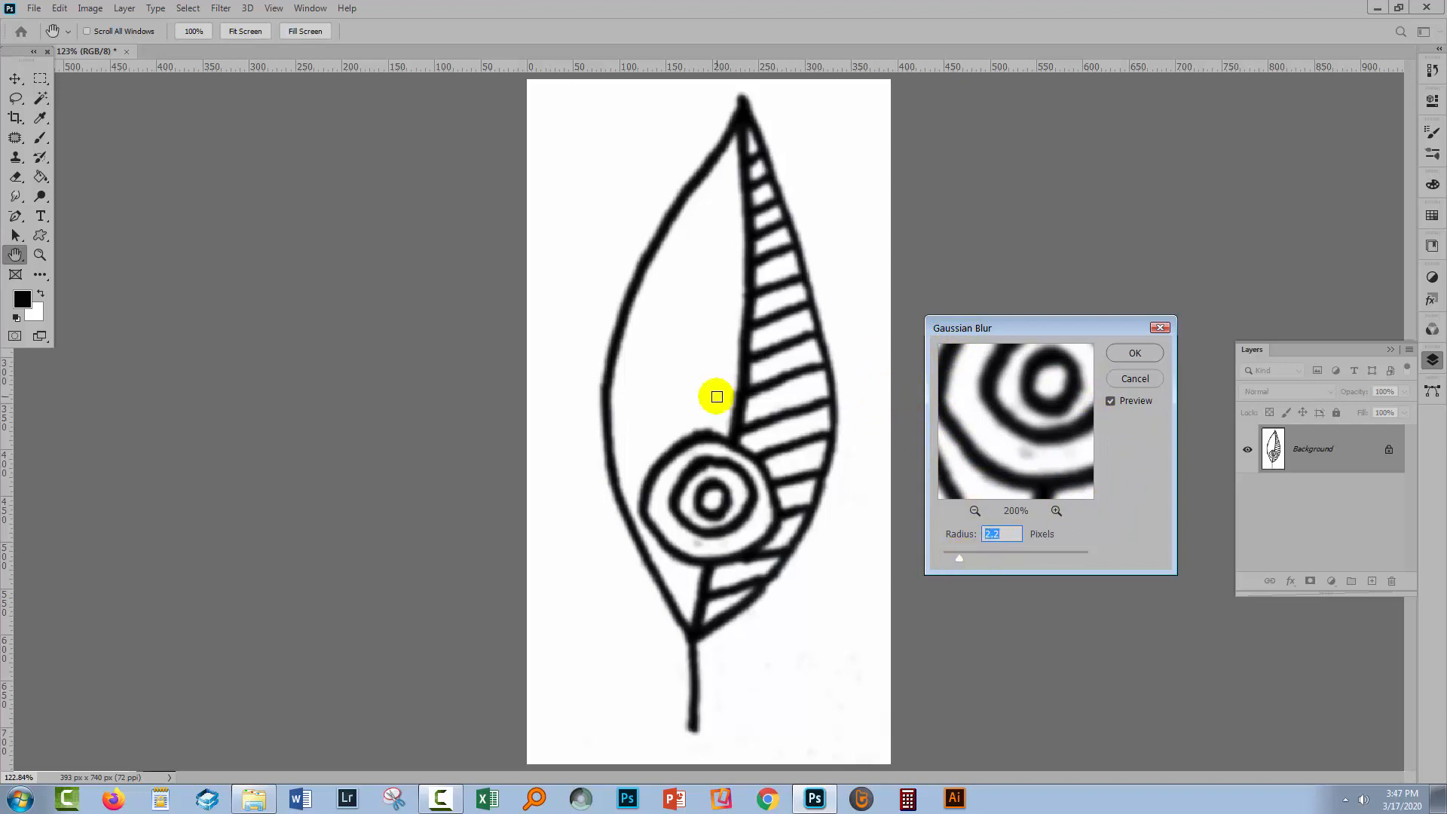
{"action": "left_click", "coordinate": [1134, 353]}
{"action": "key", "text": "z"}
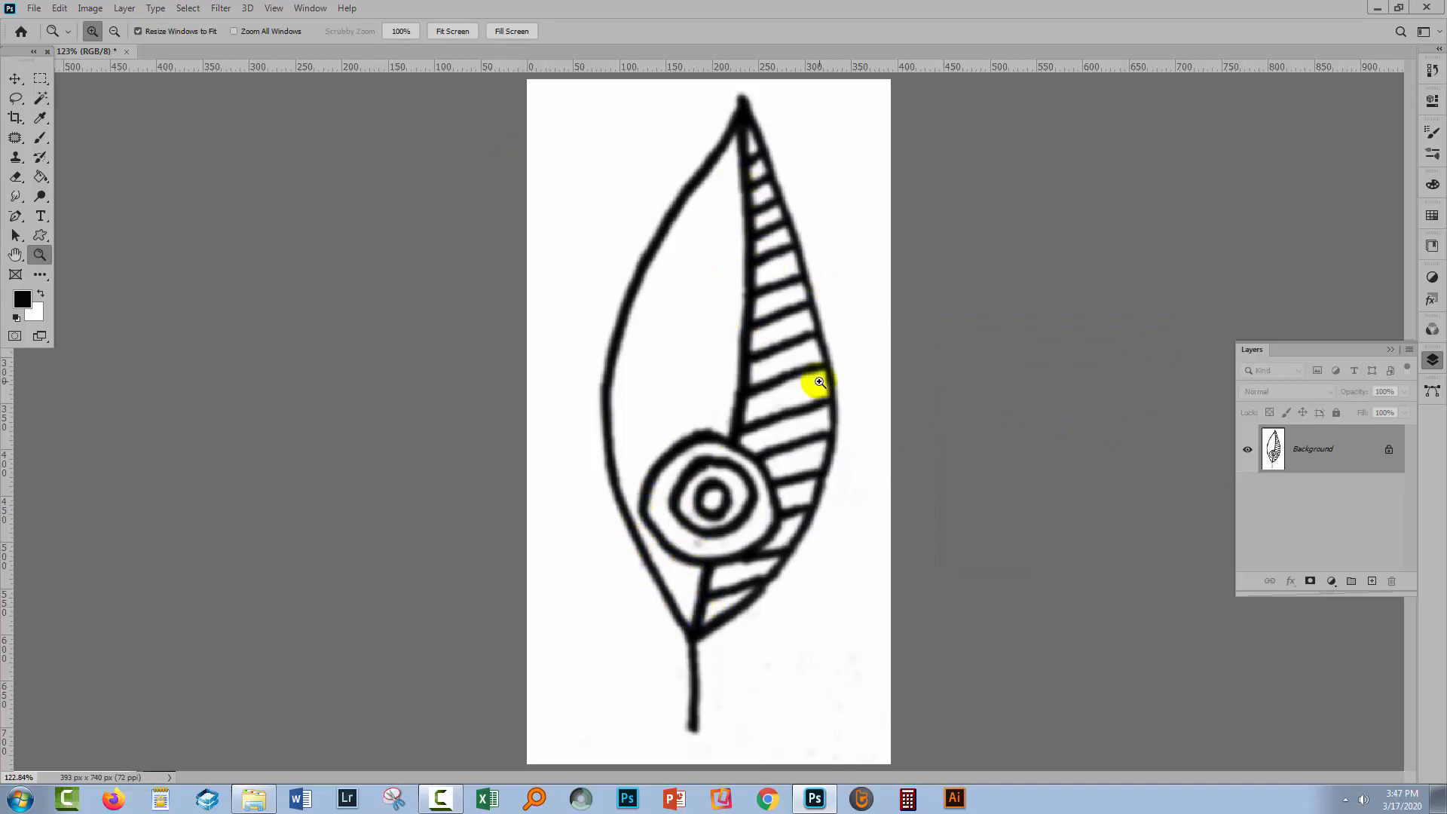
Step: Add a Curves adjustment layer above the leaf drawing and place its settings beside the artwork
{"action": "left_click", "coordinate": [124, 8]}
{"action": "mouse_move", "coordinate": [188, 223]}
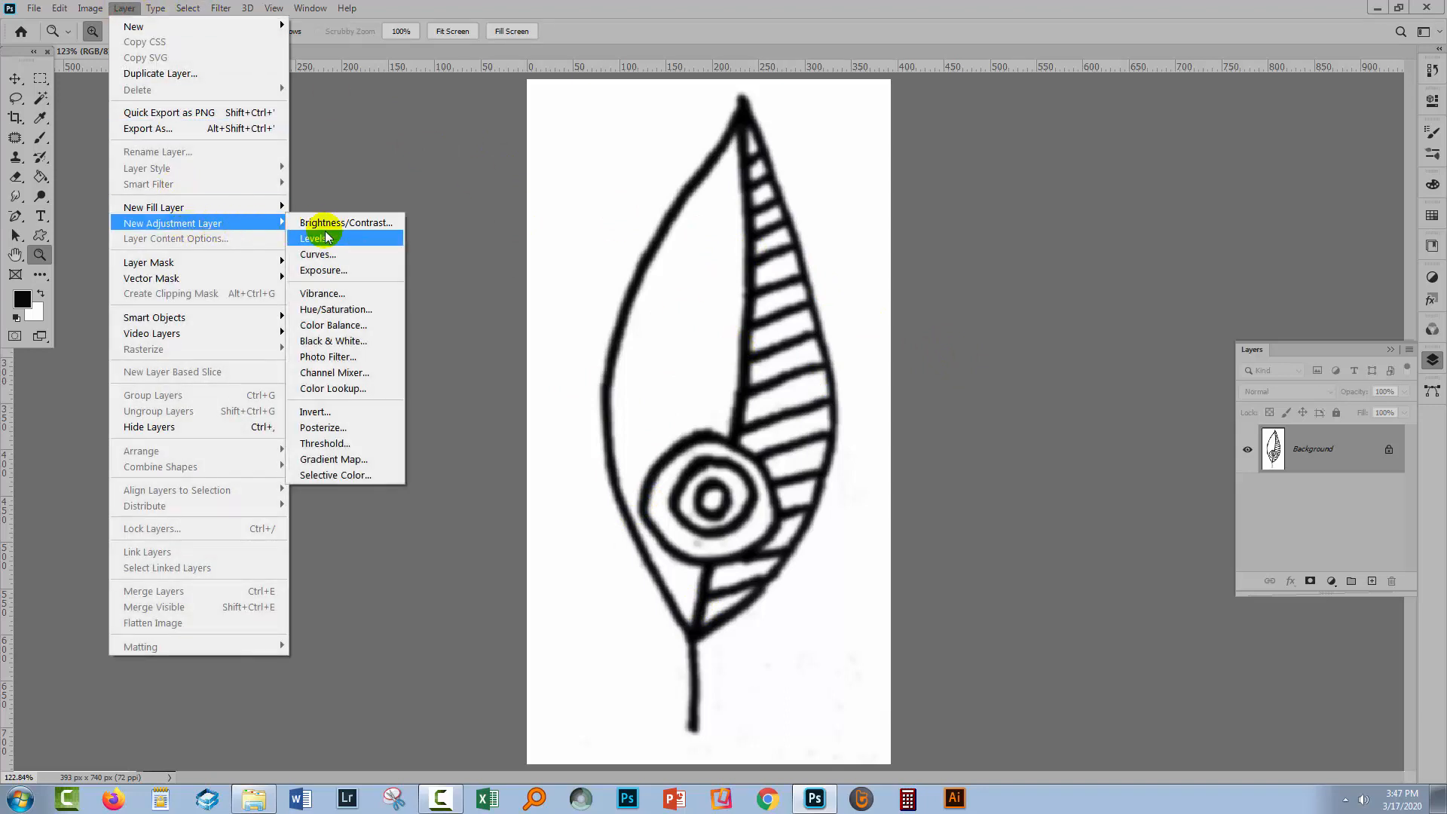
{"action": "left_click", "coordinate": [323, 253]}
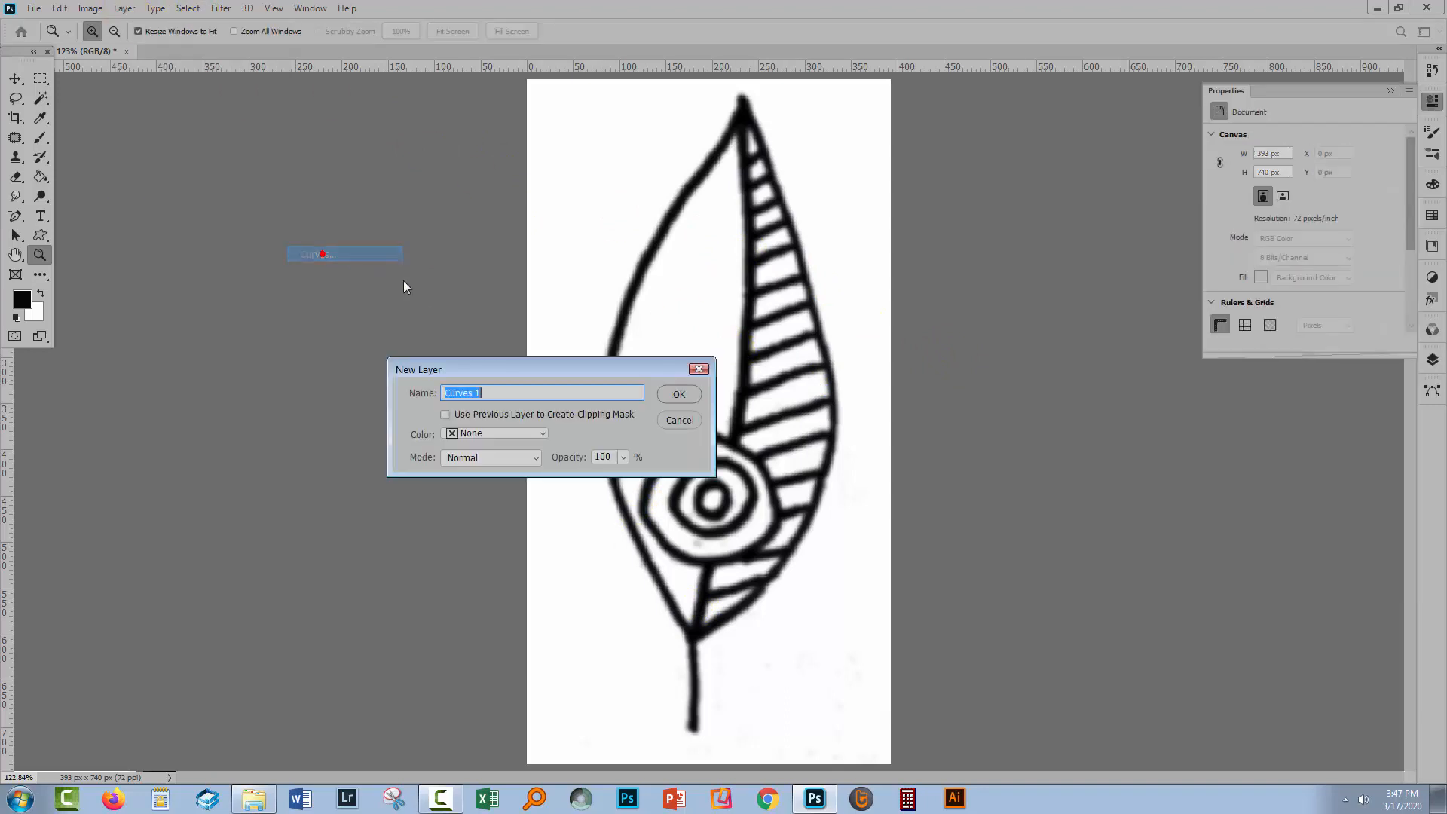
{"action": "left_click", "coordinate": [684, 395]}
{"action": "left_click_drag", "start_coordinate": [1230, 89], "coordinate": [987, 319]}
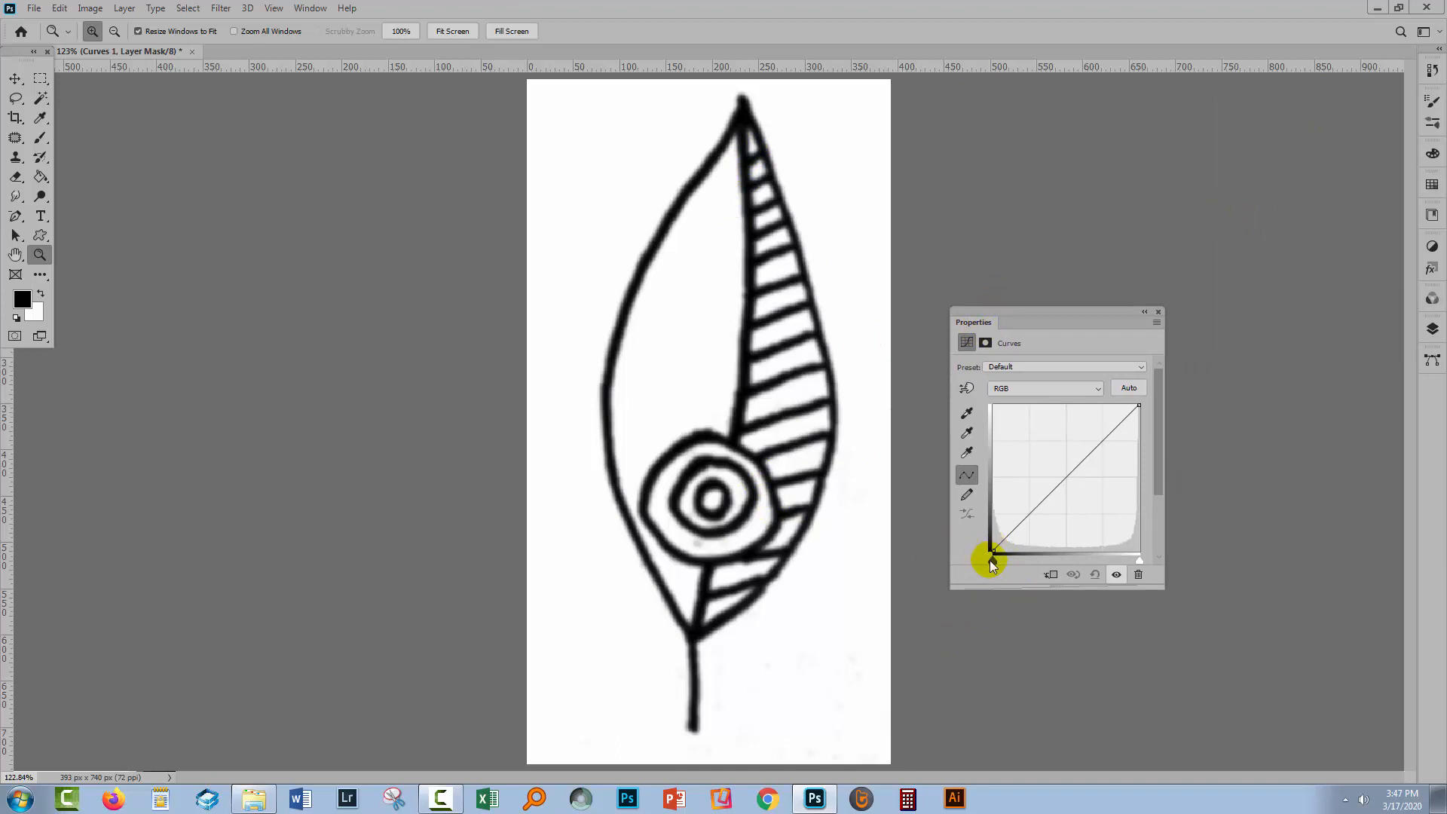
Step: Try steep curves at the dark and light ends of the tonal range to thin and thicken the leaf's lines
{"action": "left_click_drag", "start_coordinate": [992, 561], "coordinate": [1029, 561]}
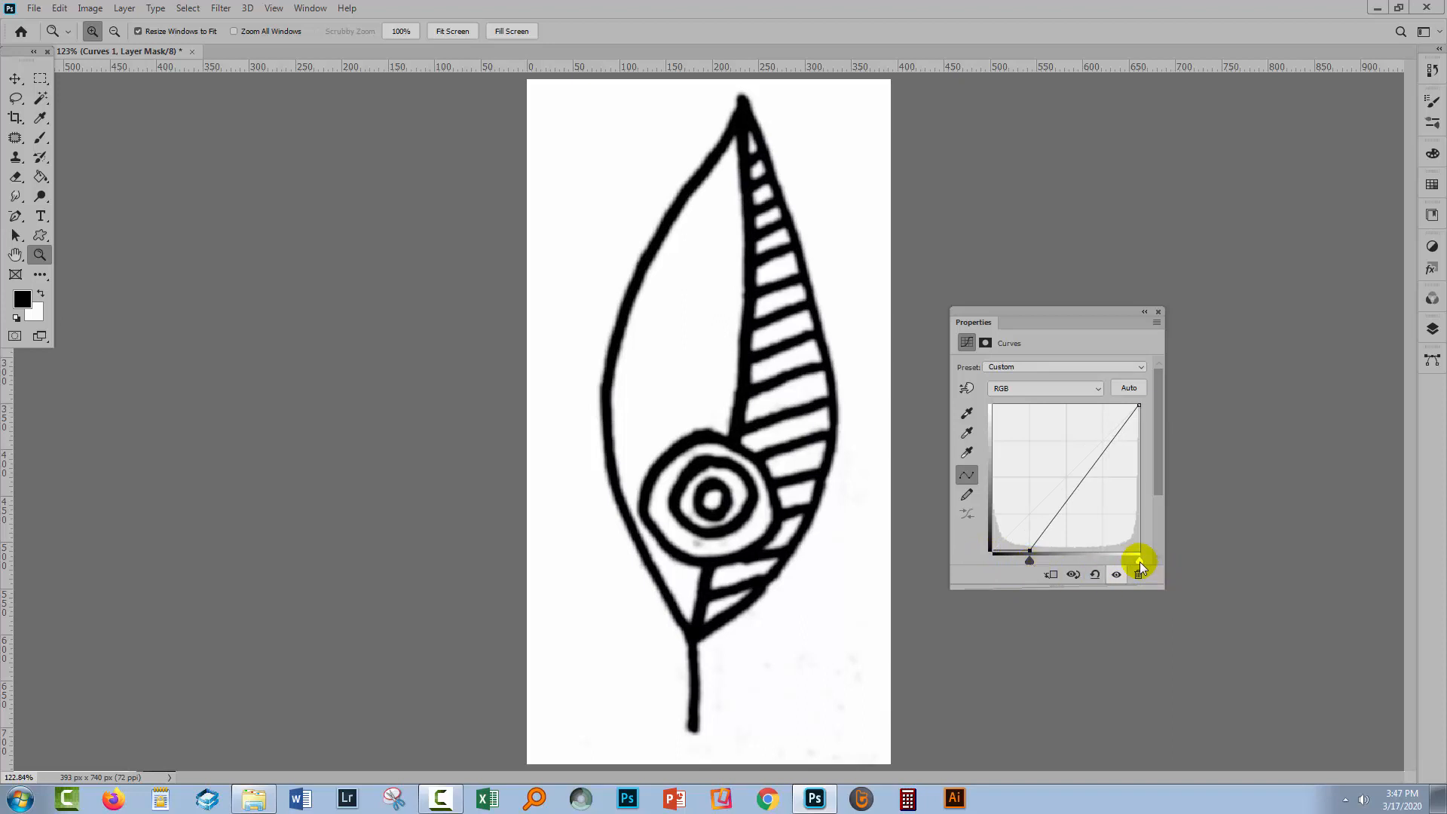
{"action": "left_click_drag", "start_coordinate": [1138, 409], "coordinate": [1041, 392]}
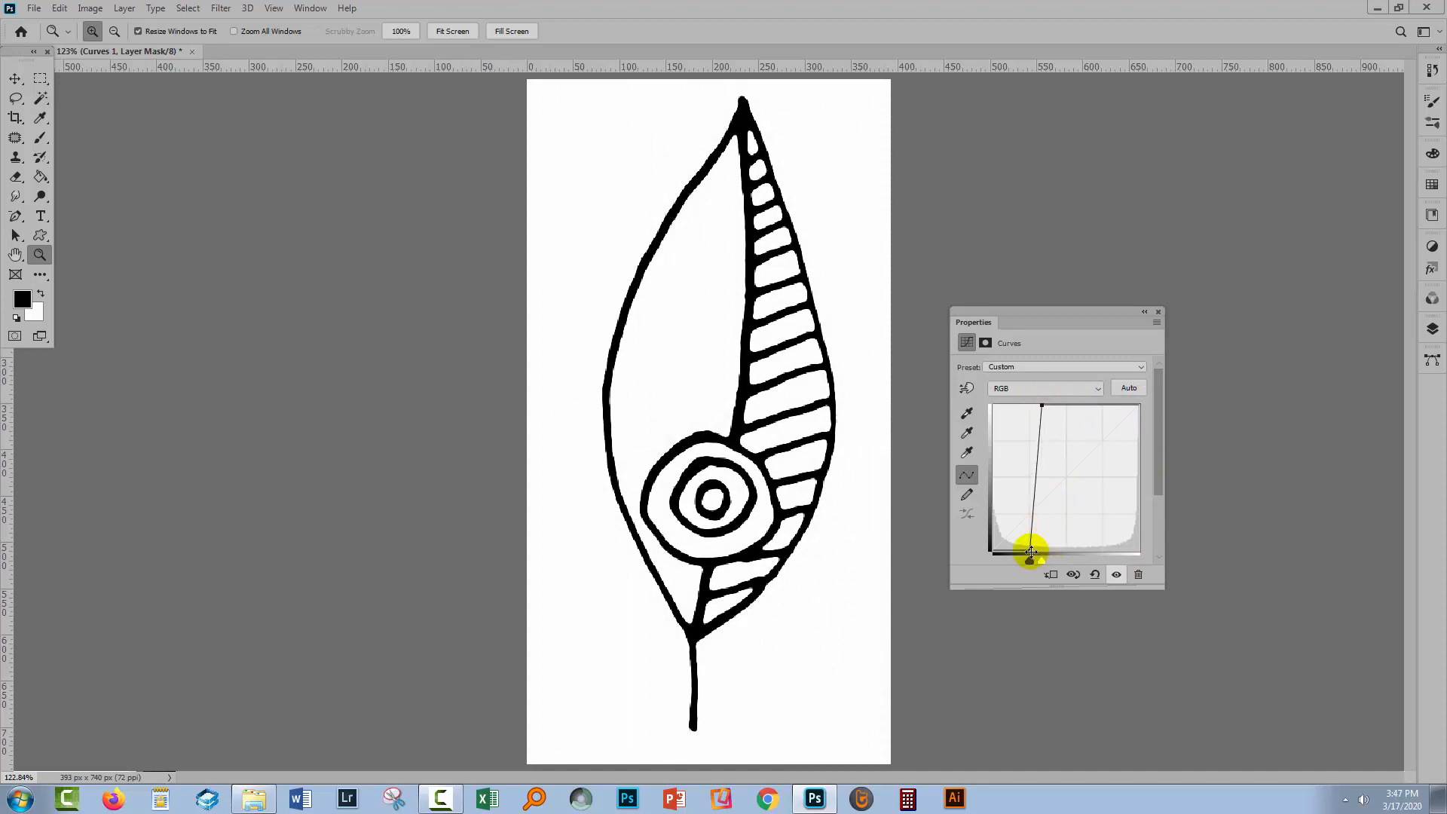
{"action": "left_click_drag", "start_coordinate": [1029, 550], "coordinate": [997, 542]}
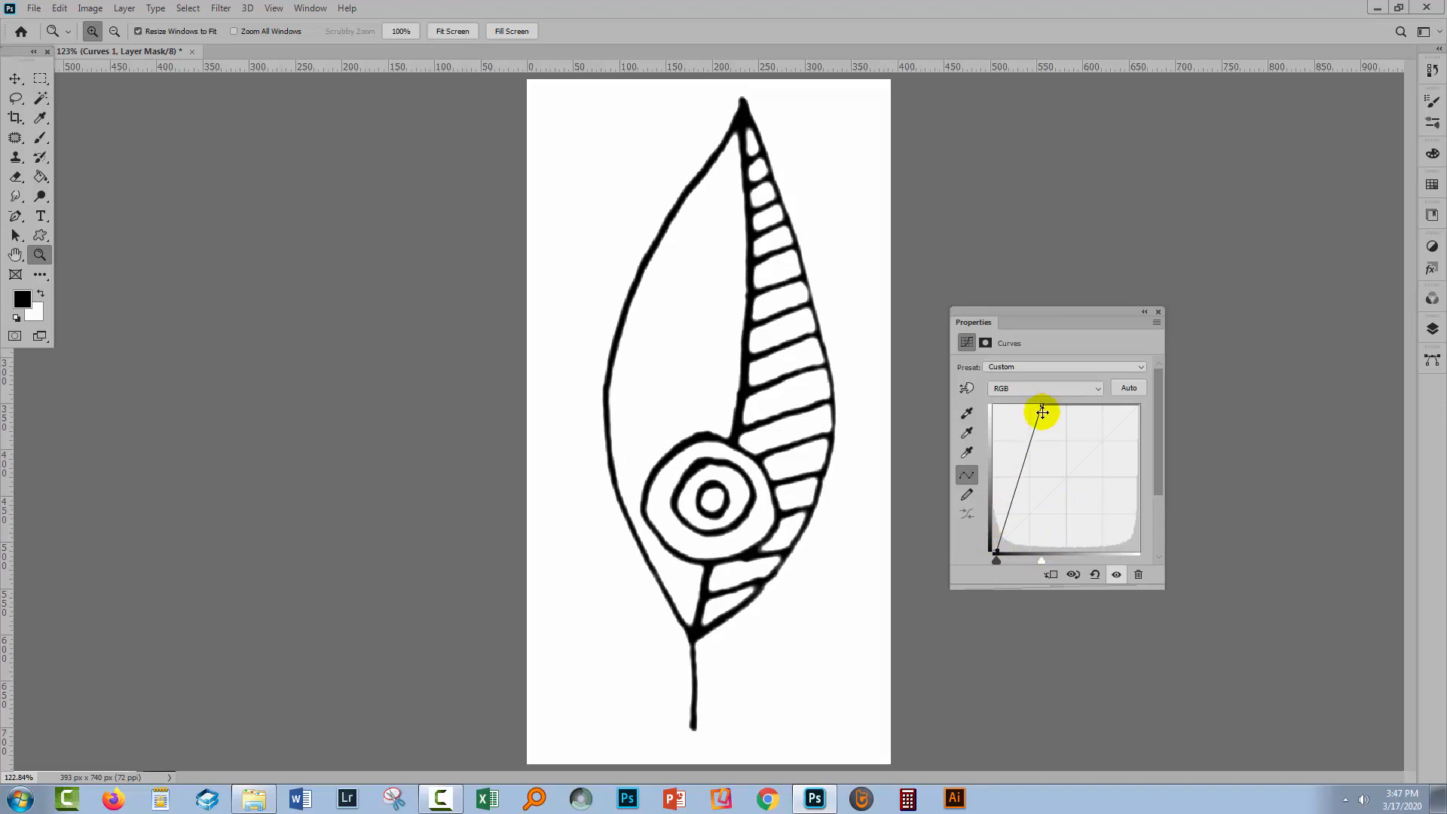
{"action": "left_click_drag", "start_coordinate": [1037, 405], "coordinate": [1004, 406]}
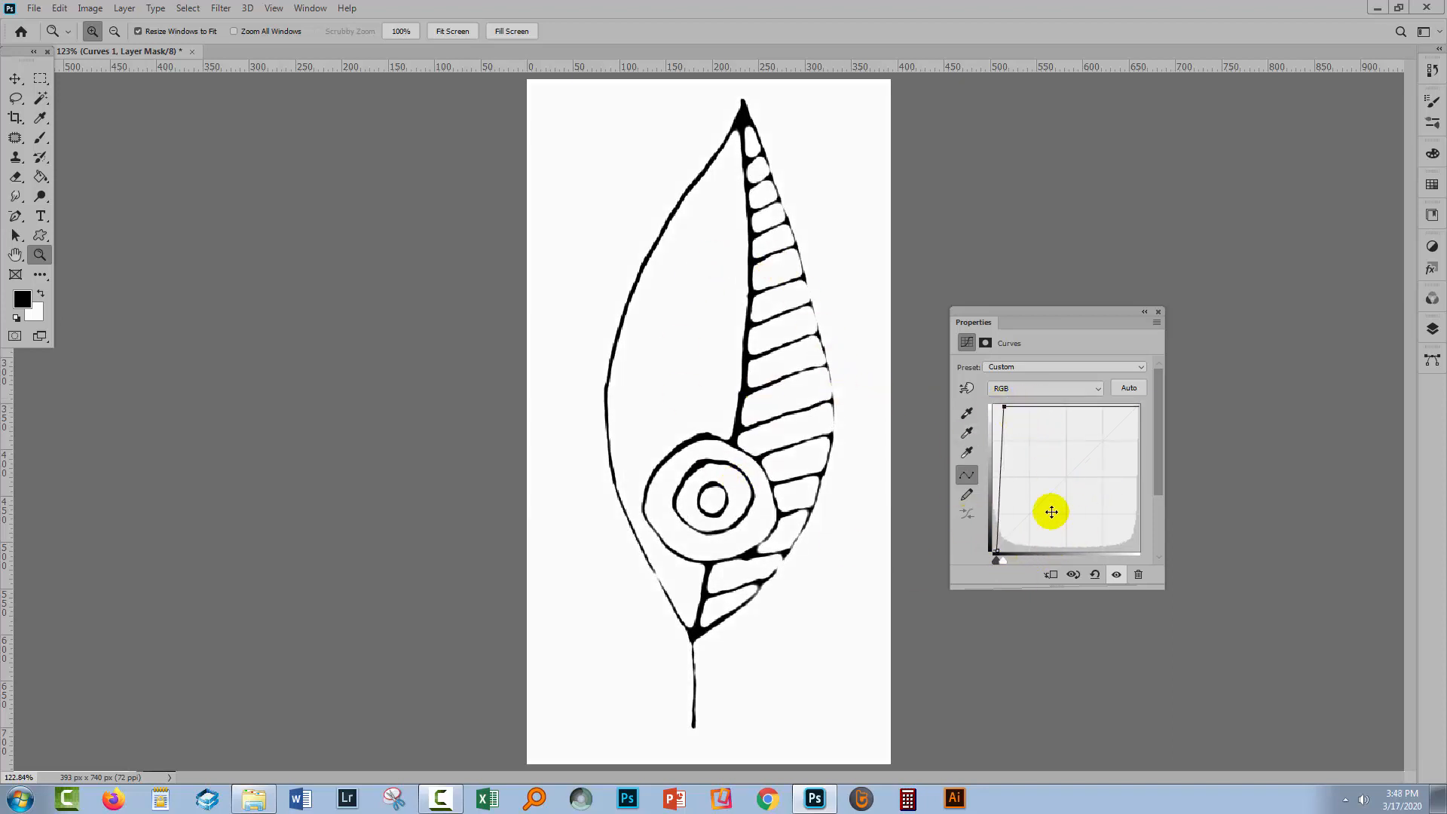
{"action": "left_click_drag", "start_coordinate": [1004, 405], "coordinate": [1122, 374]}
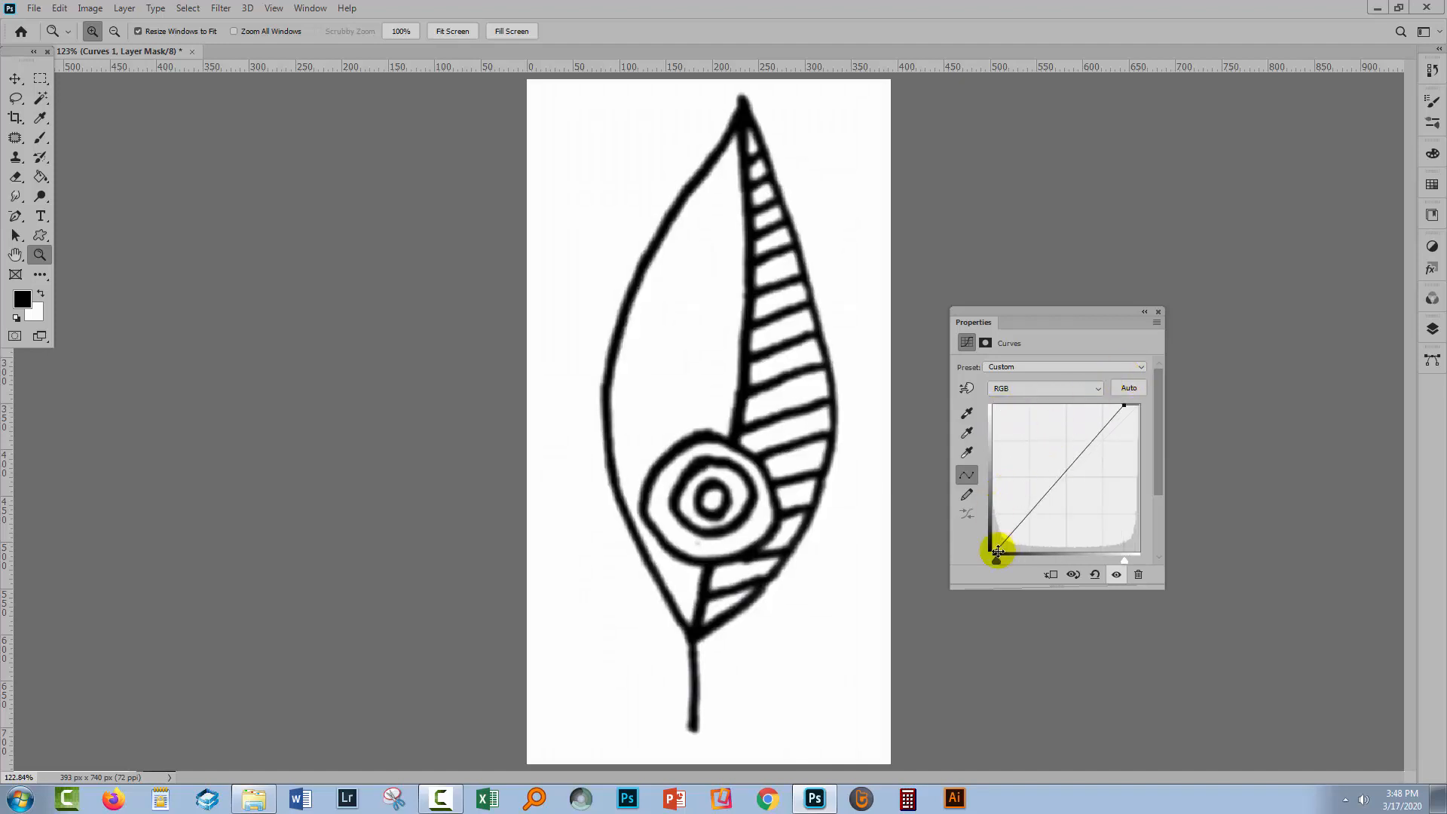
{"action": "left_click_drag", "start_coordinate": [996, 551], "coordinate": [1121, 555]}
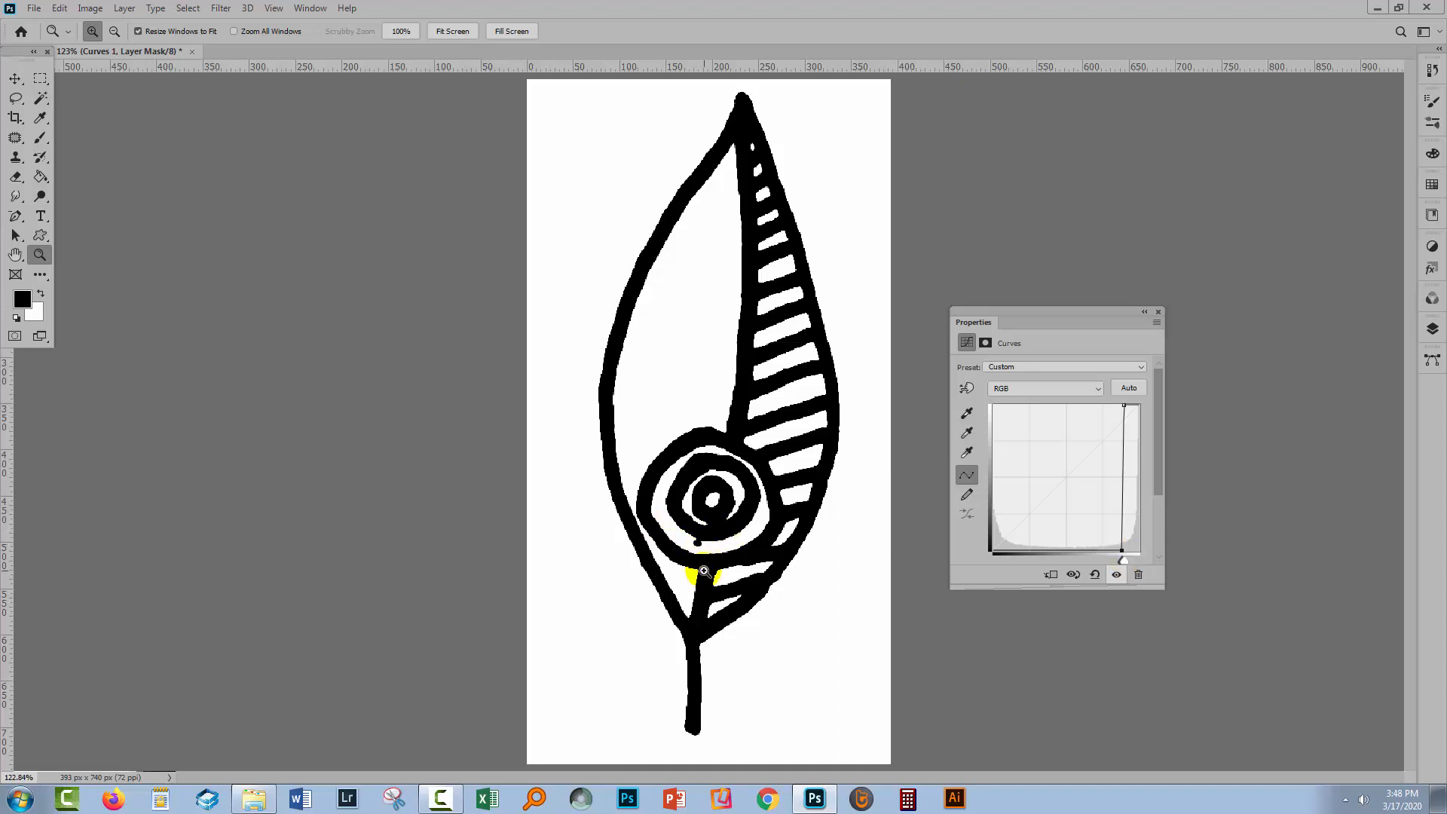
Step: Bring the curve's black and white points close together near mid-range to give the leaf's lines crisp edges
{"action": "left_click_drag", "start_coordinate": [1121, 551], "coordinate": [1052, 549]}
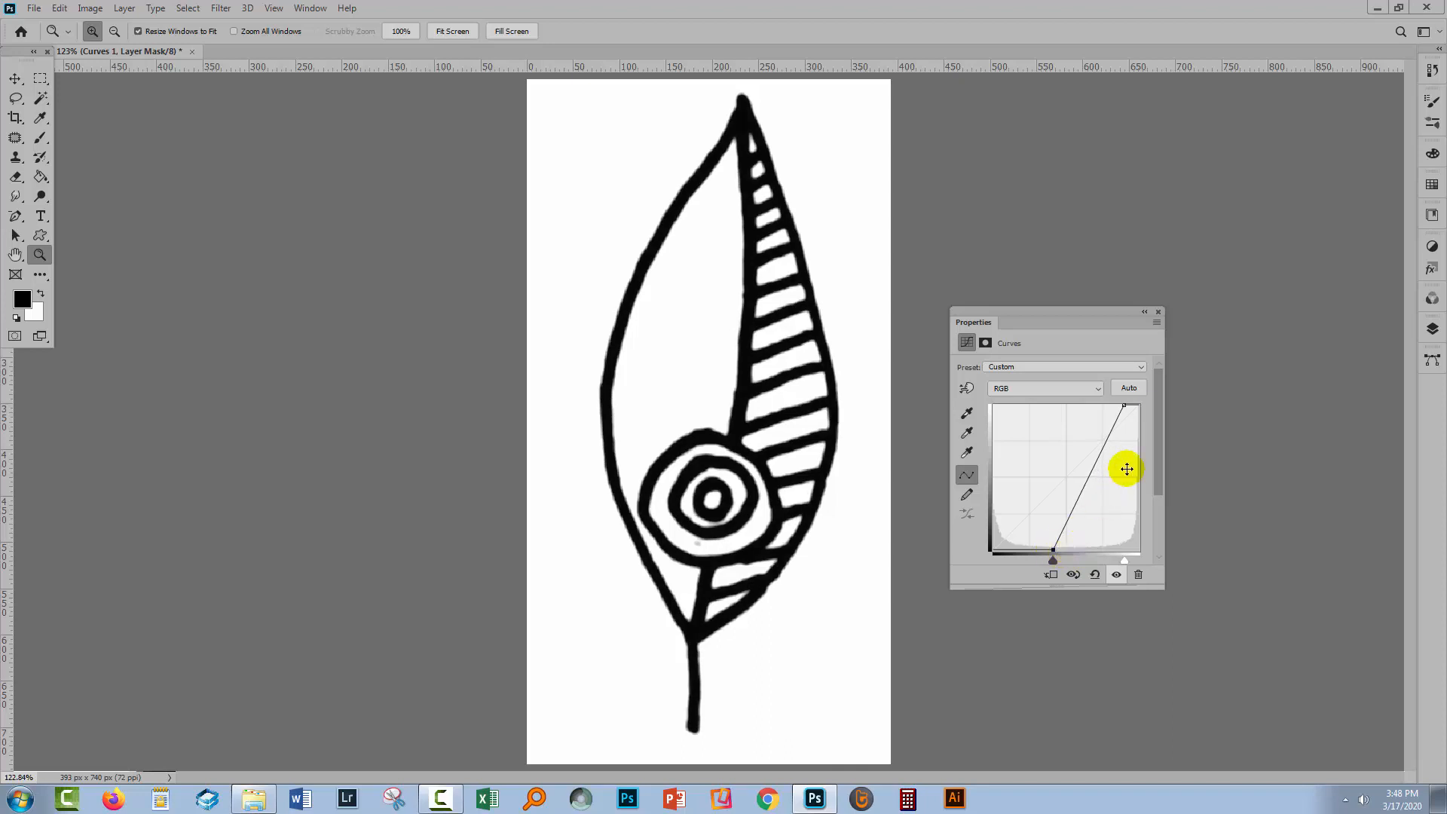
{"action": "left_click_drag", "start_coordinate": [1121, 404], "coordinate": [1071, 393]}
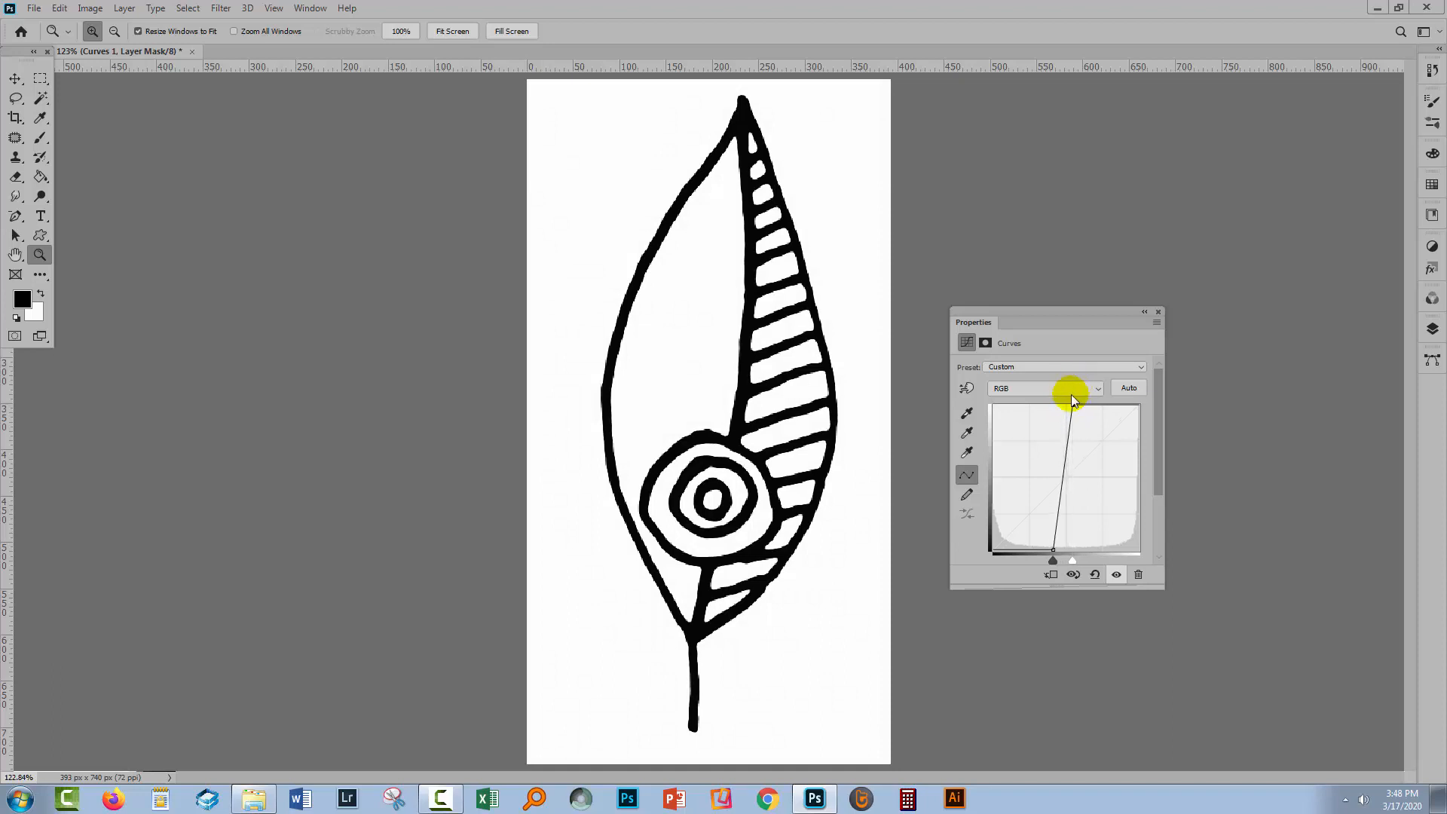
{"action": "left_click_drag", "start_coordinate": [1049, 545], "coordinate": [1060, 546]}
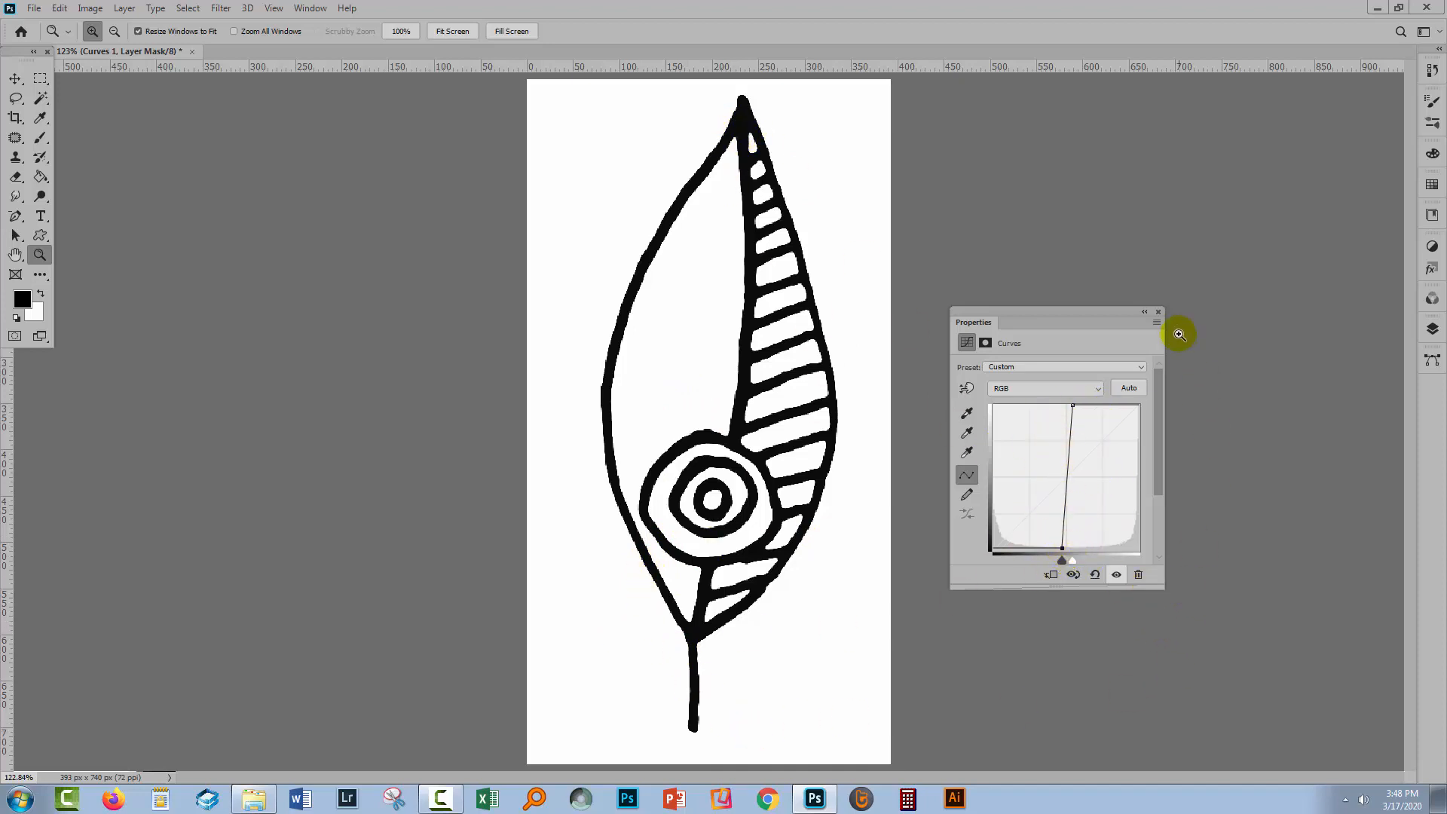
Step: Compare the drawing with and without the Curves adjustment, and merge the adjustment layer down into the Background
{"action": "left_click", "coordinate": [1158, 312]}
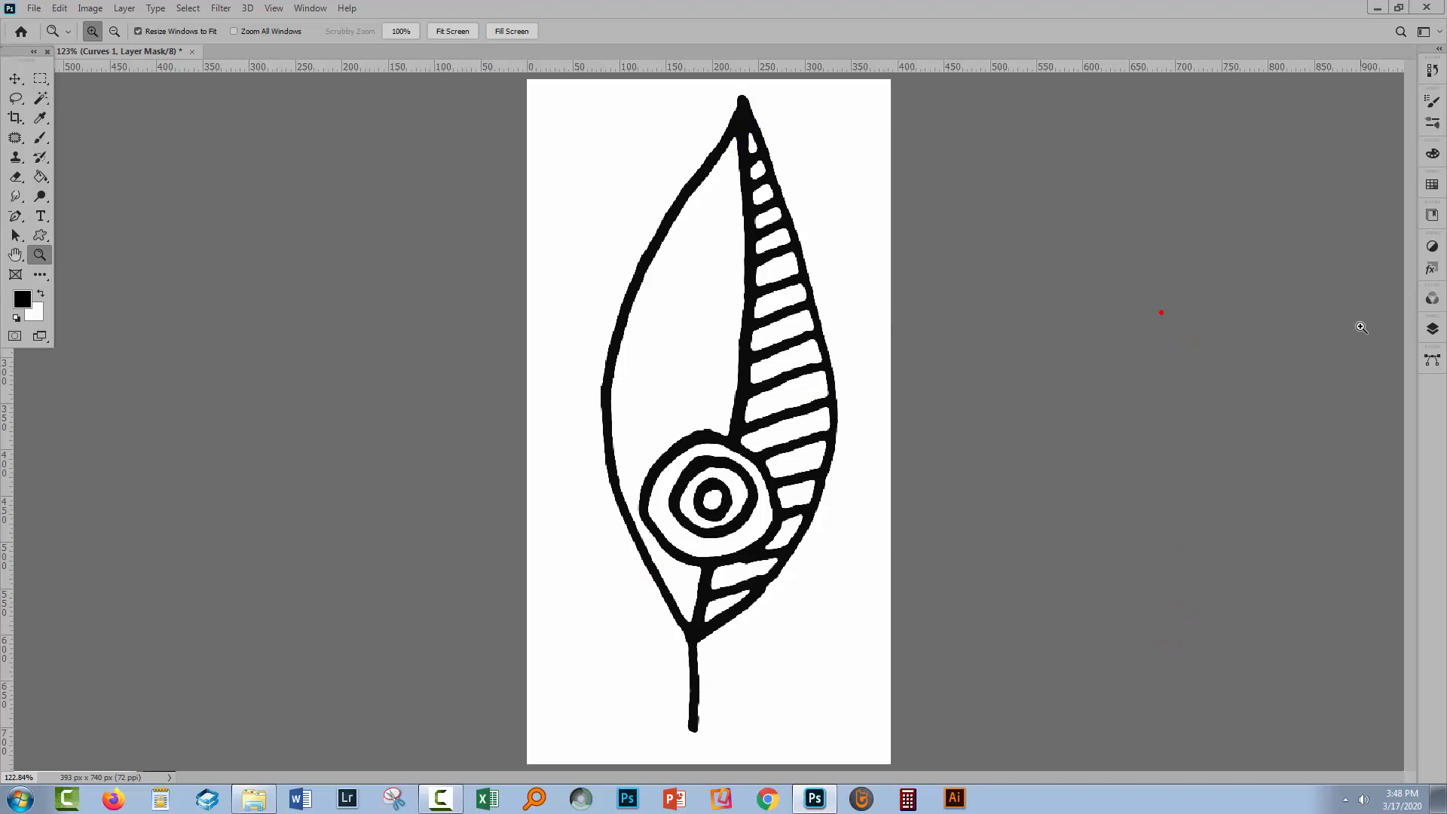
{"action": "left_click", "coordinate": [1429, 329]}
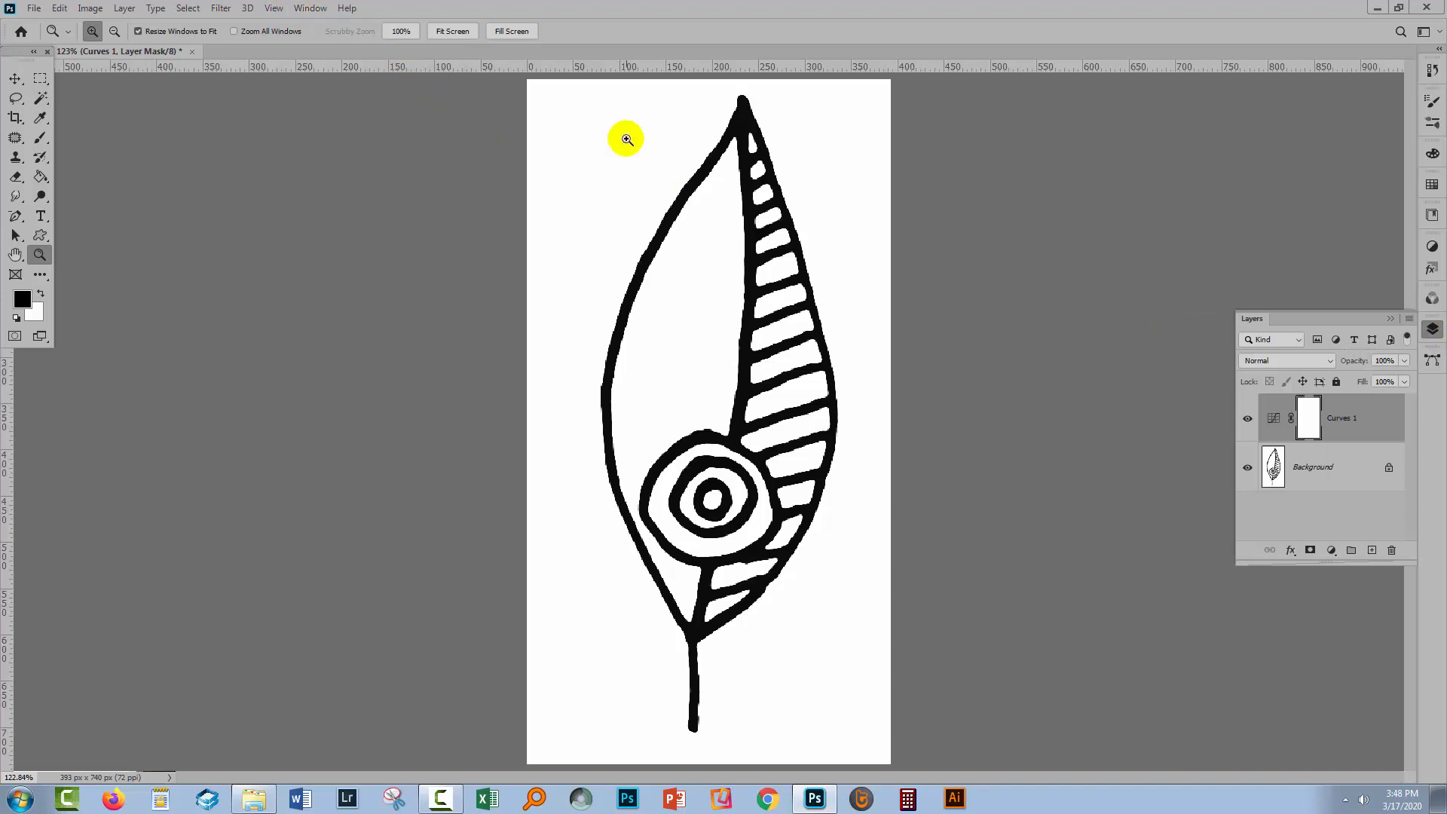
{"action": "left_click", "coordinate": [1248, 419]}
{"action": "left_click", "coordinate": [1249, 419]}
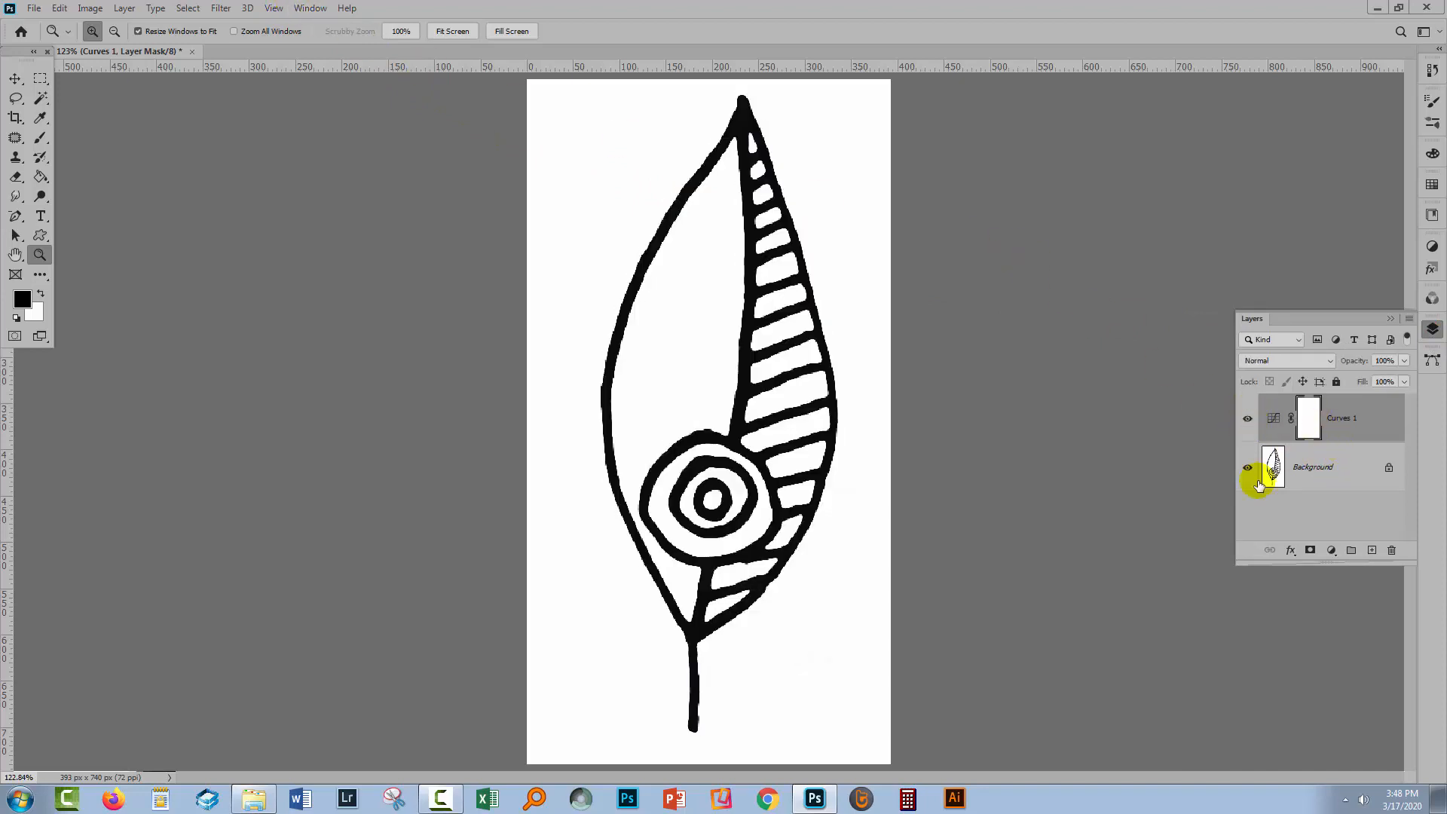
{"action": "left_click", "coordinate": [1245, 419]}
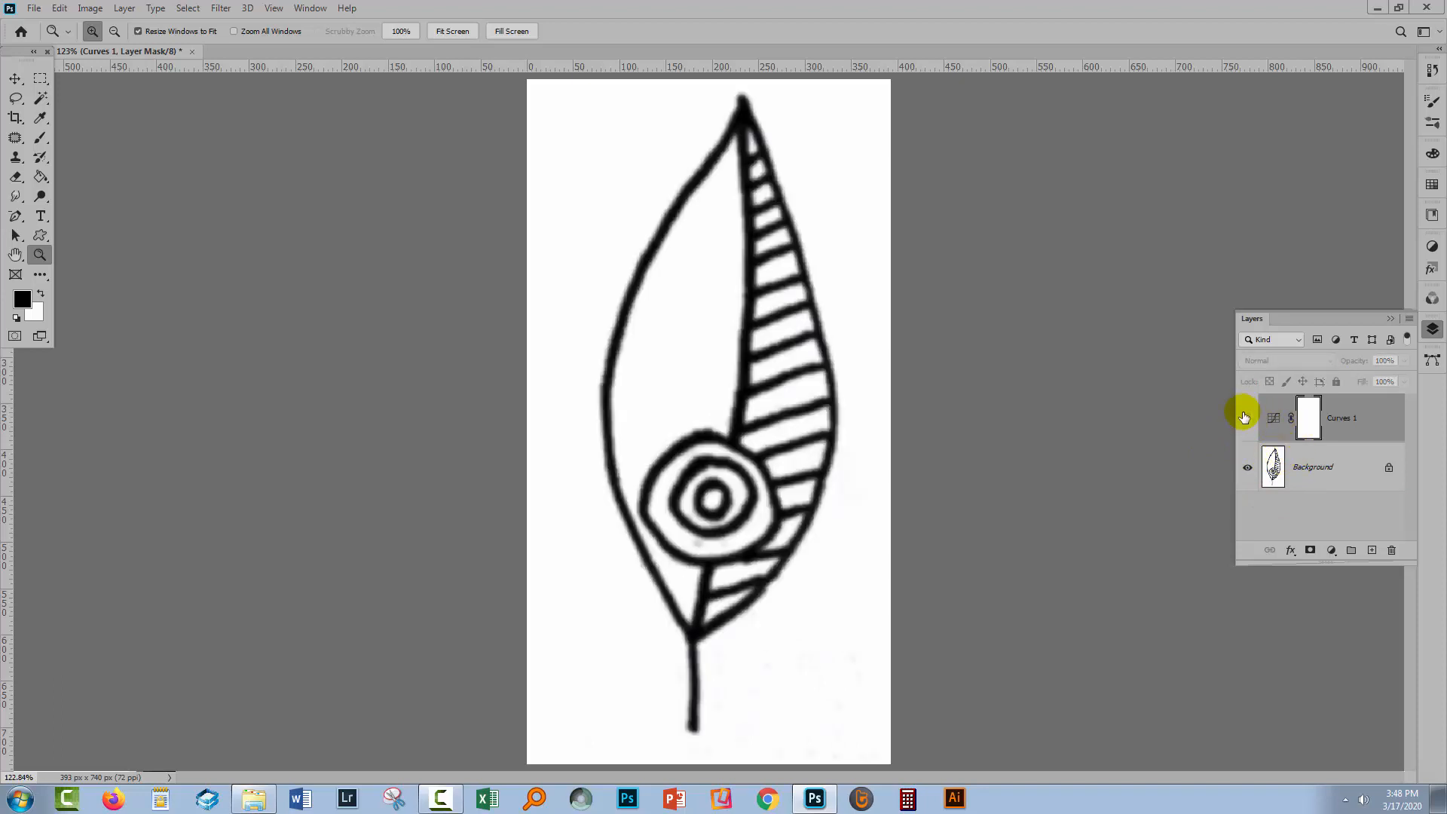
{"action": "left_click", "coordinate": [1247, 418]}
{"action": "left_click", "coordinate": [1246, 418]}
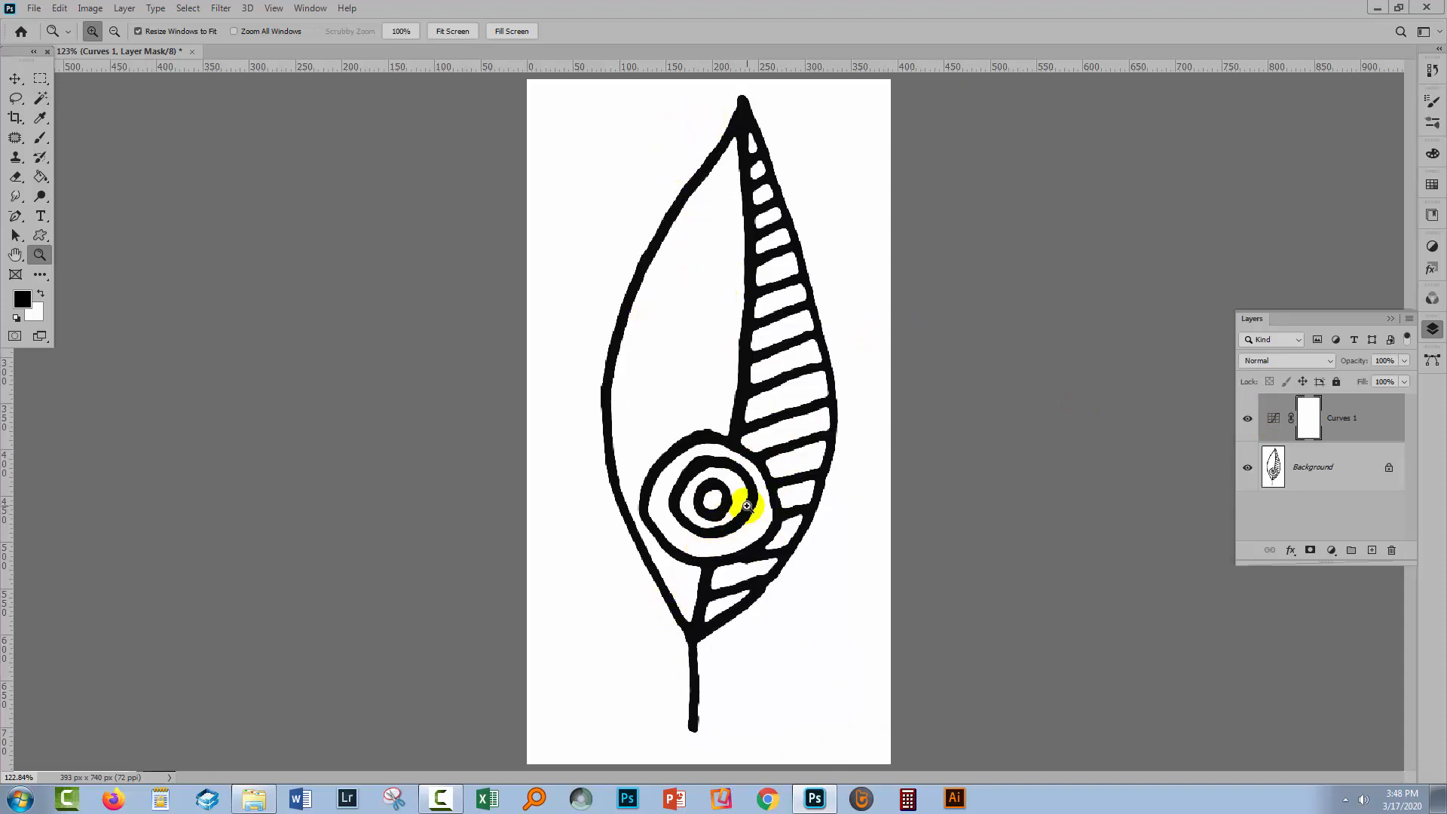
{"action": "right_click", "coordinate": [1356, 415]}
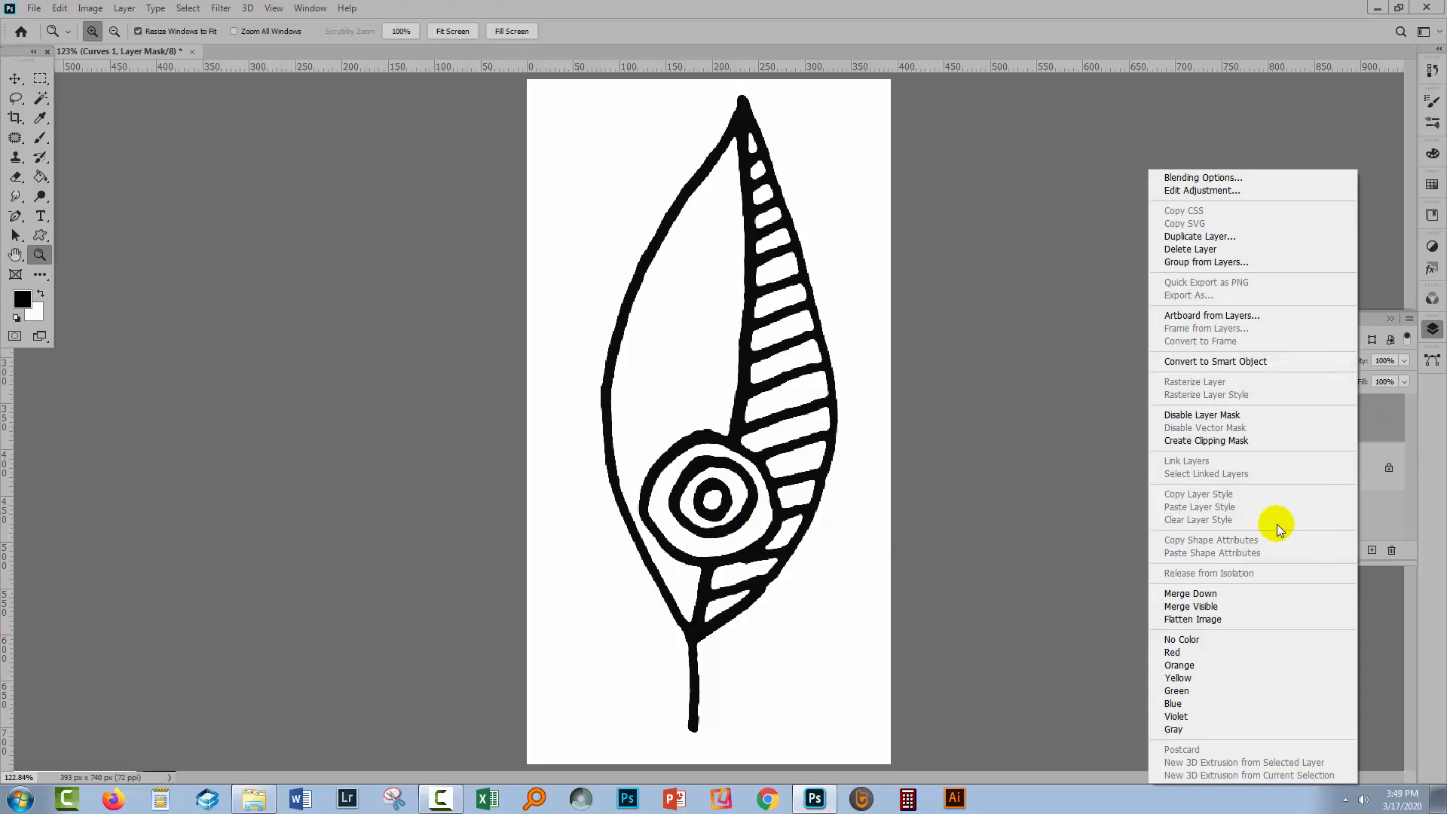
{"action": "left_click", "coordinate": [1214, 596]}
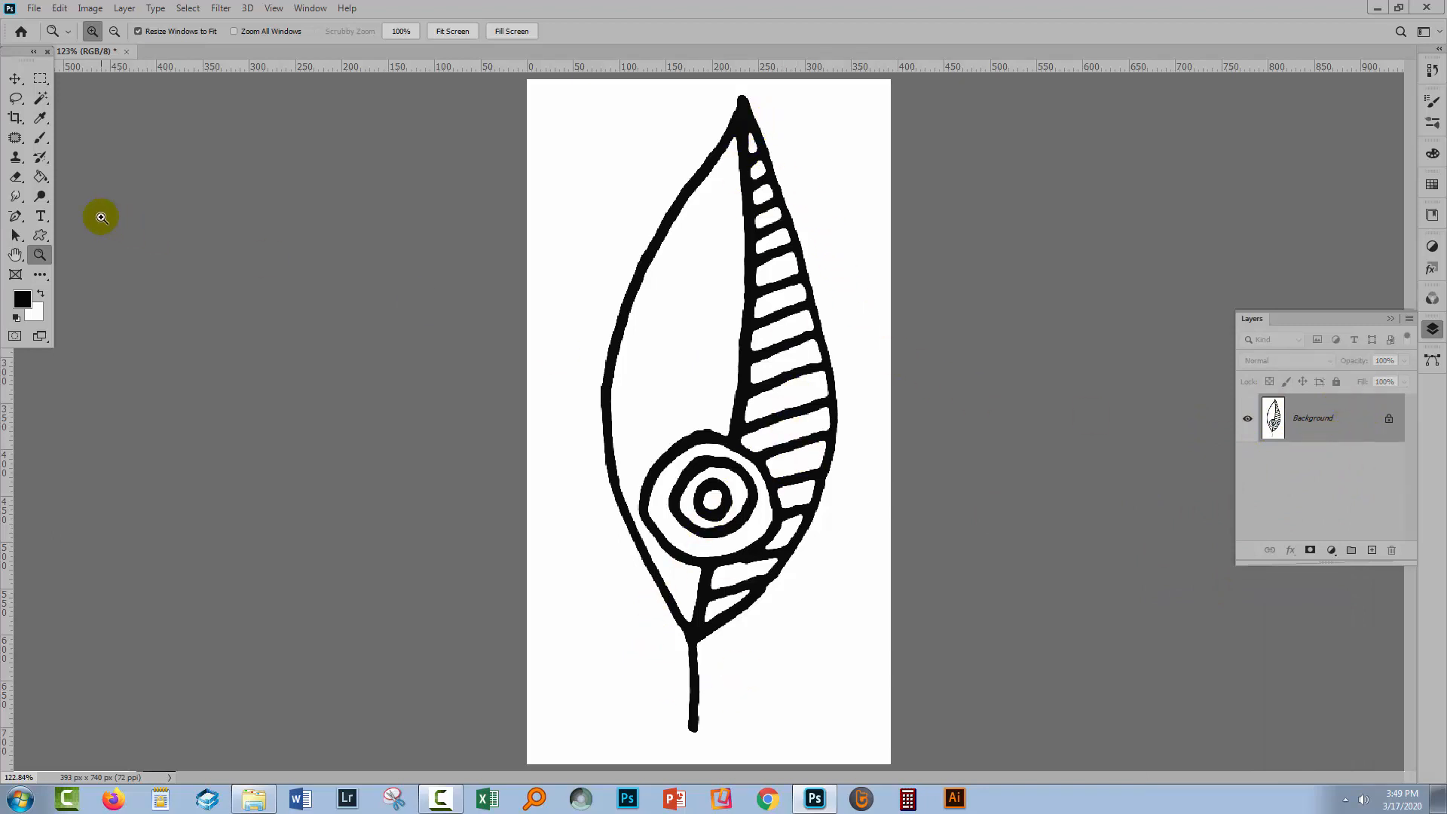
Step: Select all of the leaf's black linework with the Magic Wand, with Contiguous off
{"action": "left_click_drag", "start_coordinate": [40, 103], "coordinate": [75, 115]}
{"action": "left_click", "coordinate": [100, 115]}
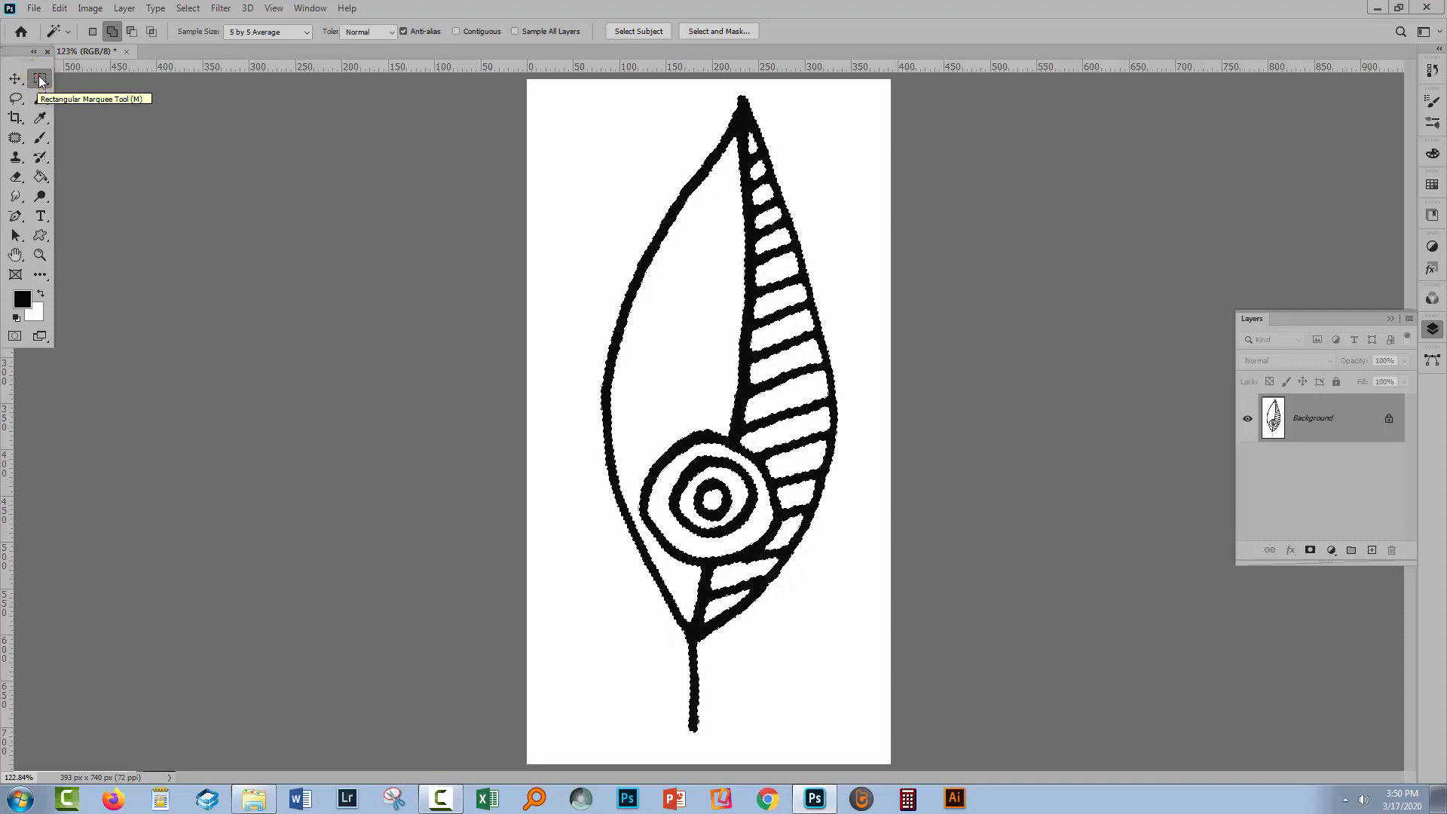
Step: Try converting the leaf selection into a work path with a tolerance of 0.5 pixels, and undo it
{"action": "left_click", "coordinate": [40, 79]}
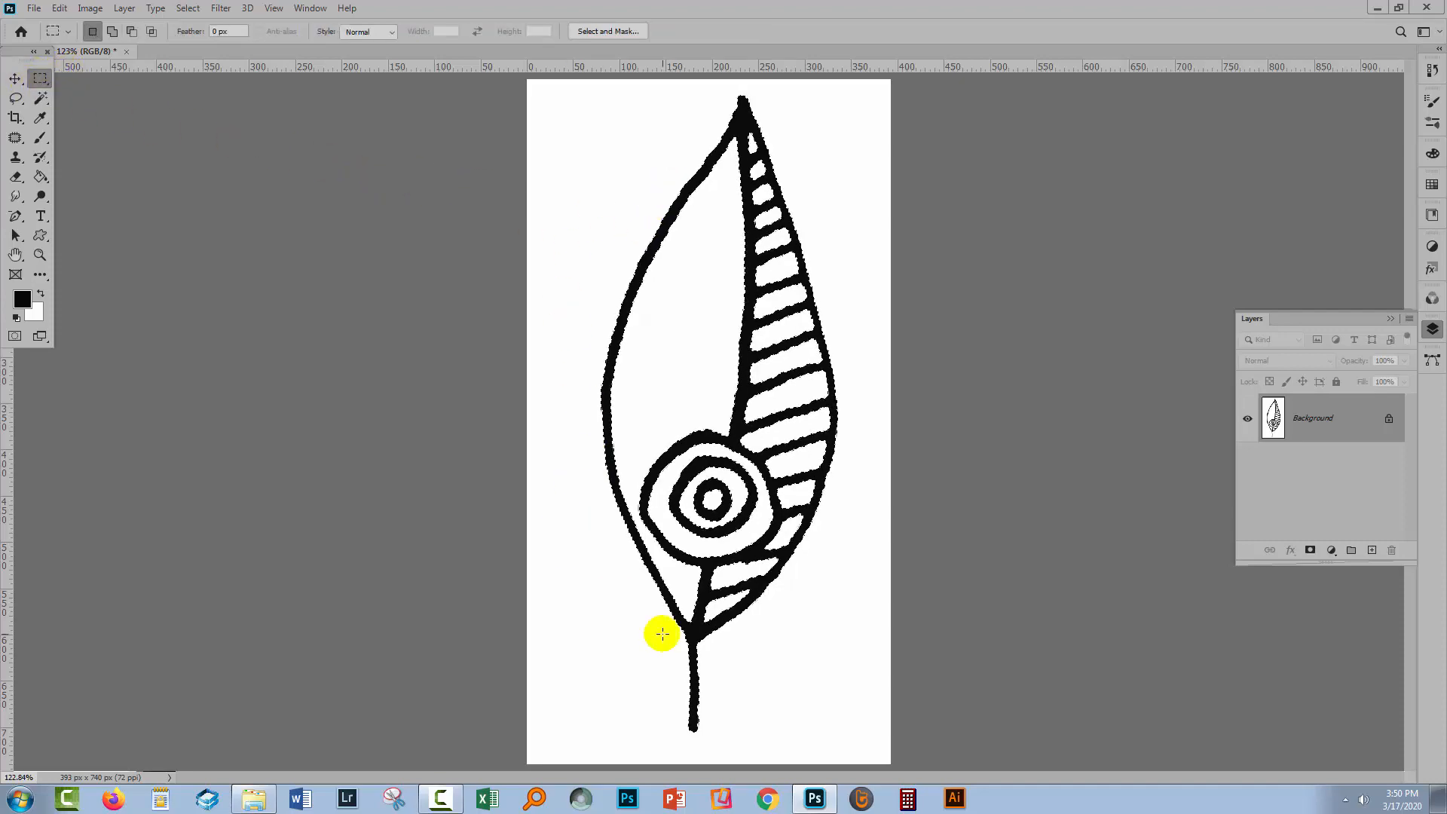
{"action": "right_click", "coordinate": [750, 214]}
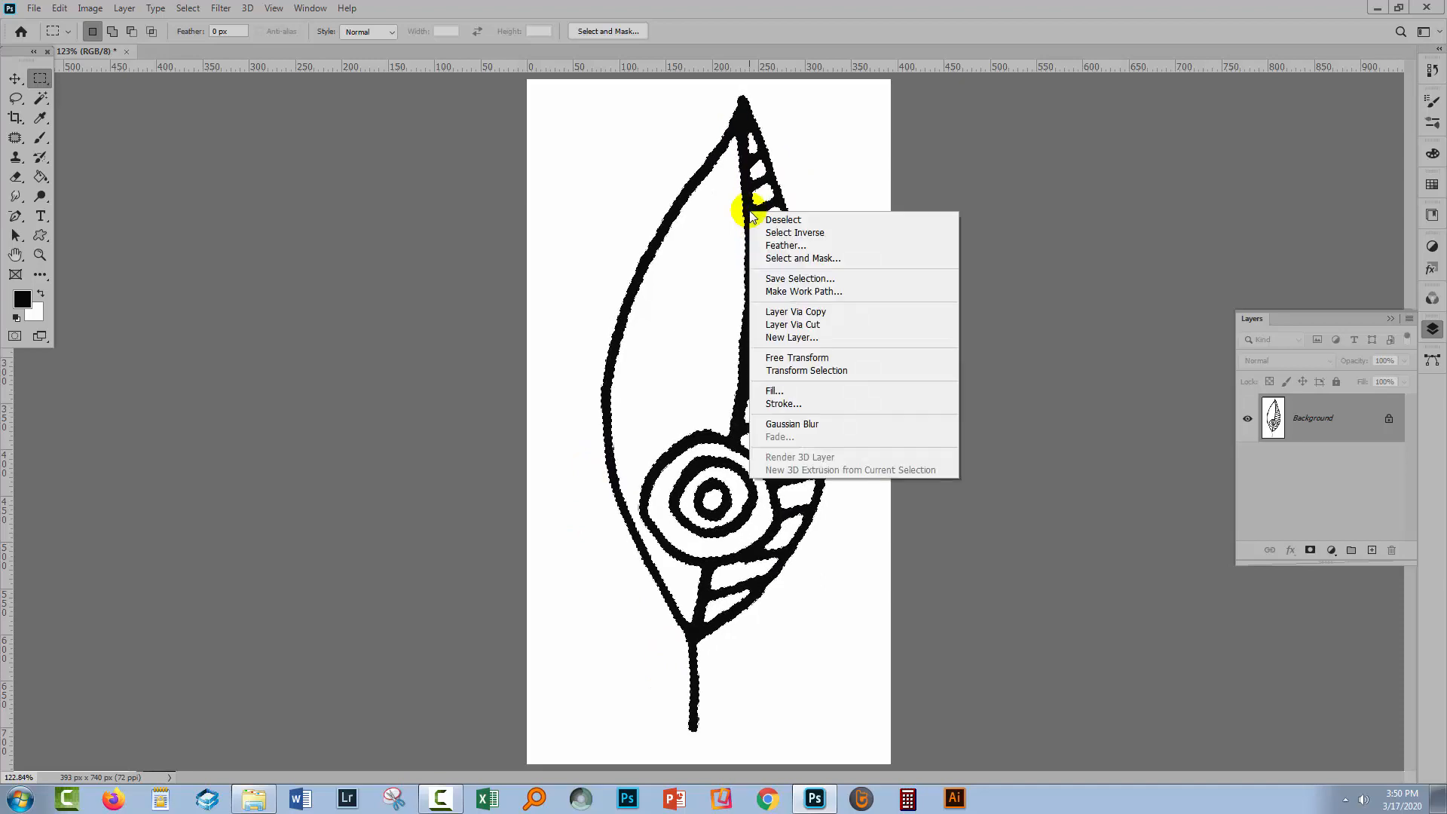
{"action": "left_click", "coordinate": [829, 292]}
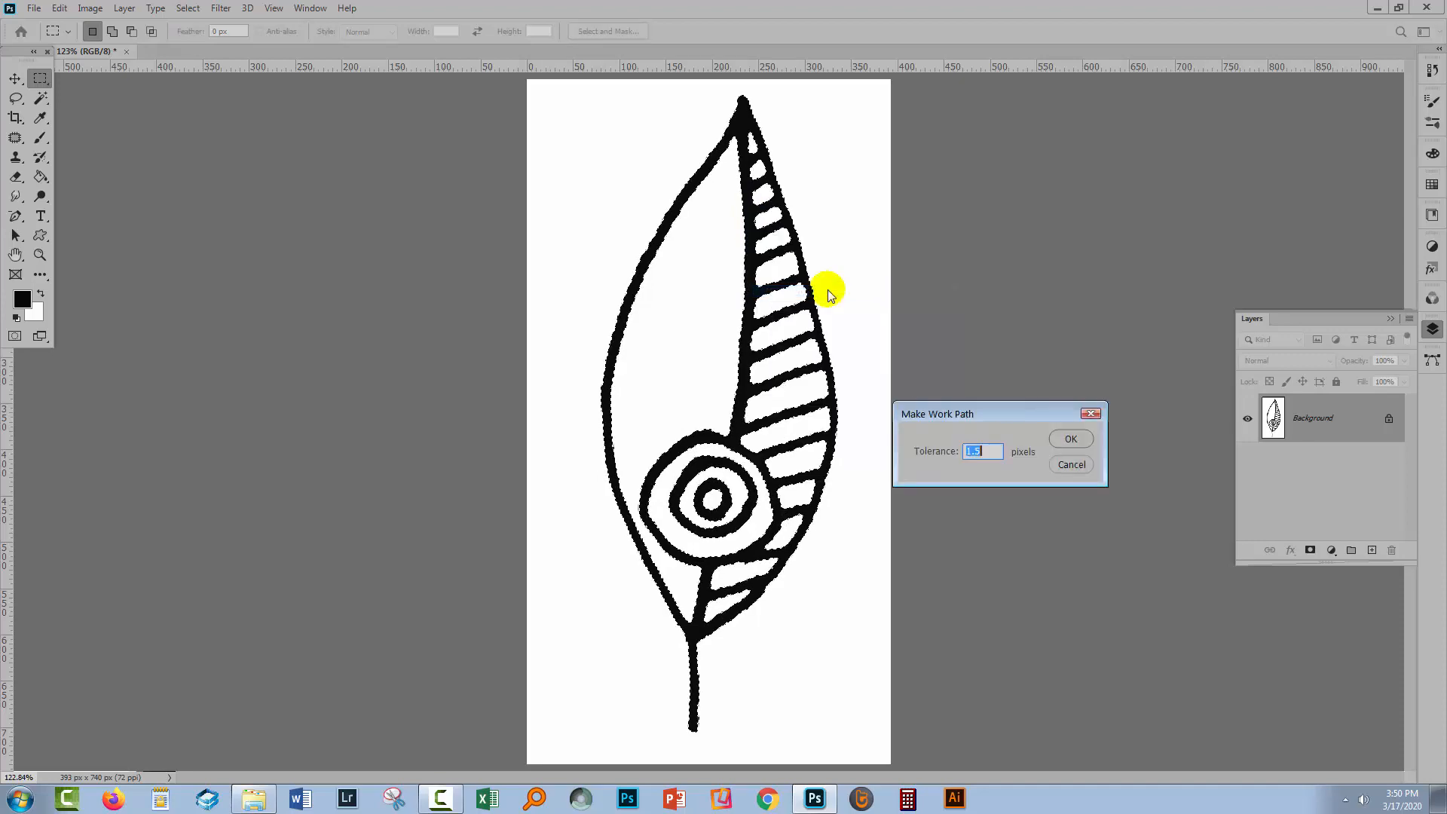
{"action": "left_click", "coordinate": [995, 453]}
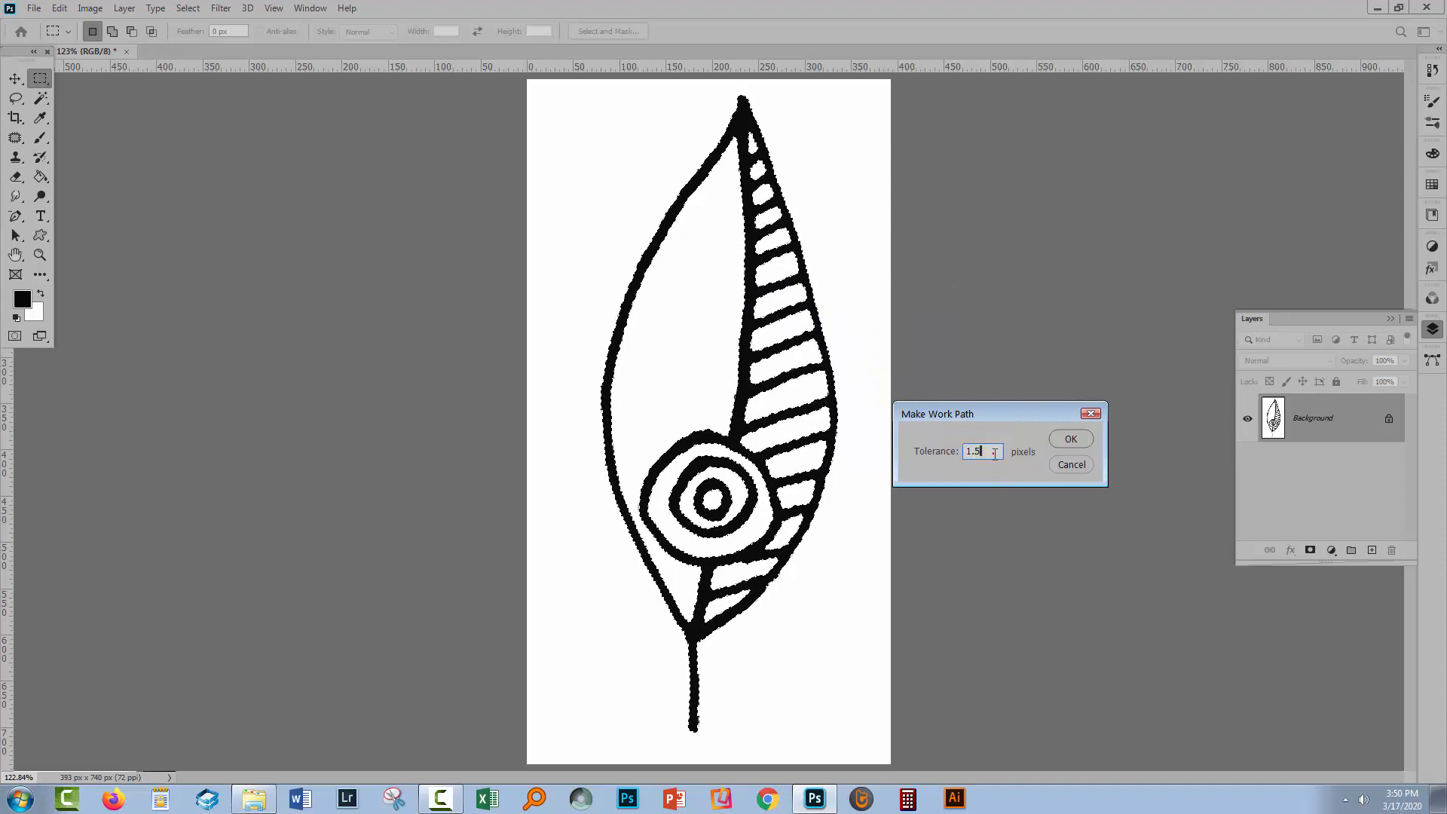
{"action": "left_click", "coordinate": [921, 445]}
{"action": "type", "text": "0."}
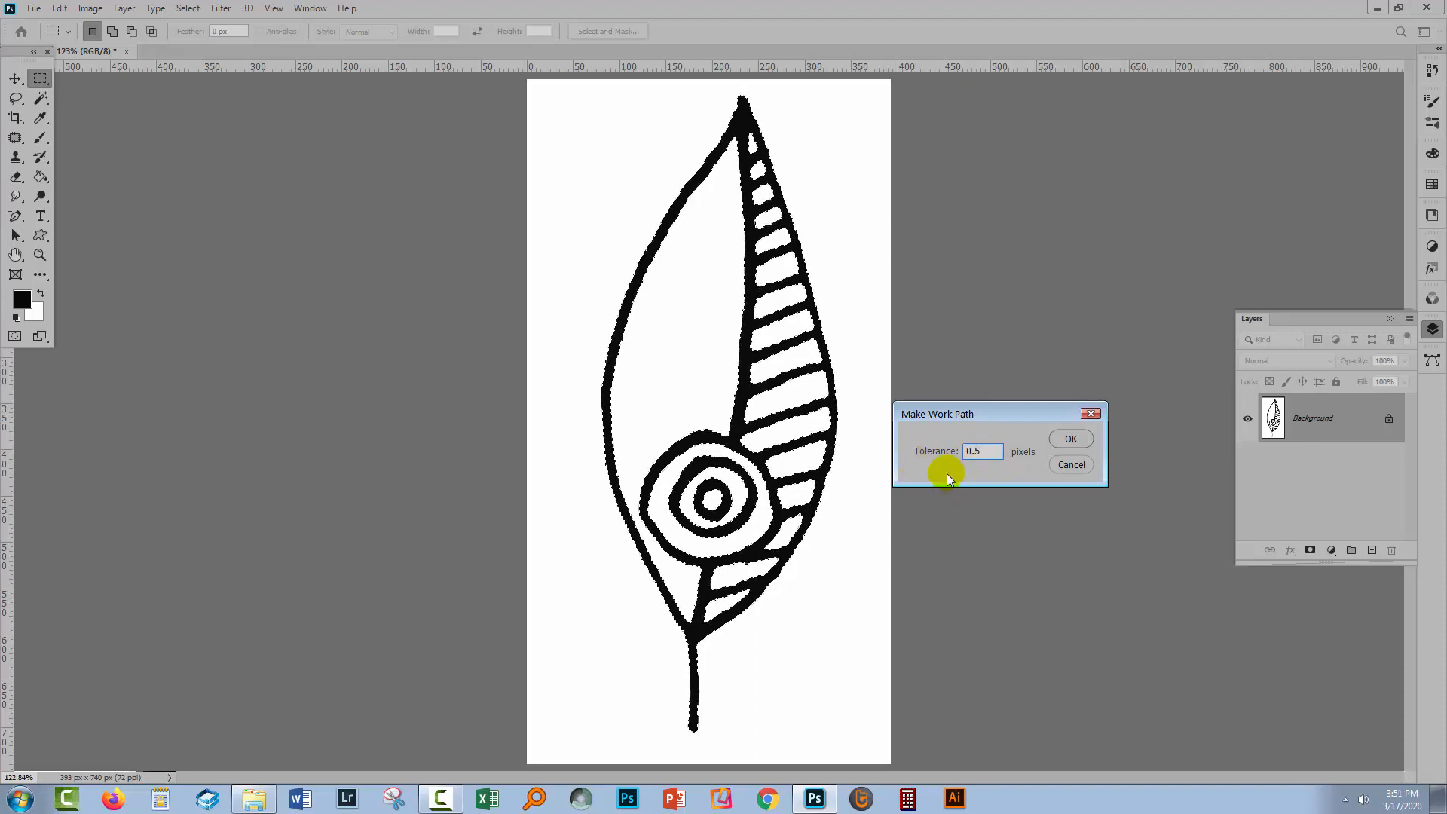
{"action": "left_click", "coordinate": [1073, 440]}
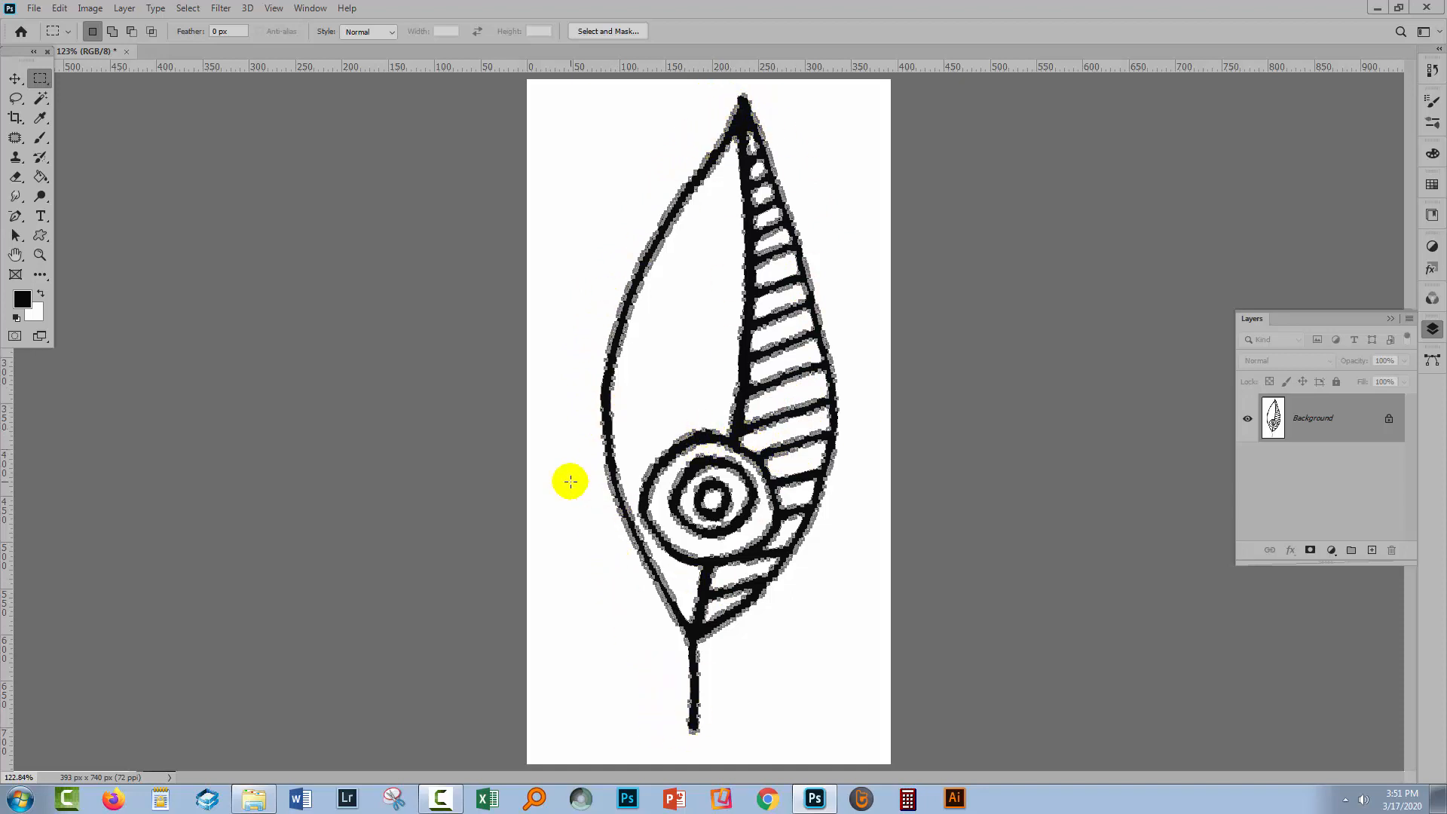
{"action": "left_click", "coordinate": [61, 9]}
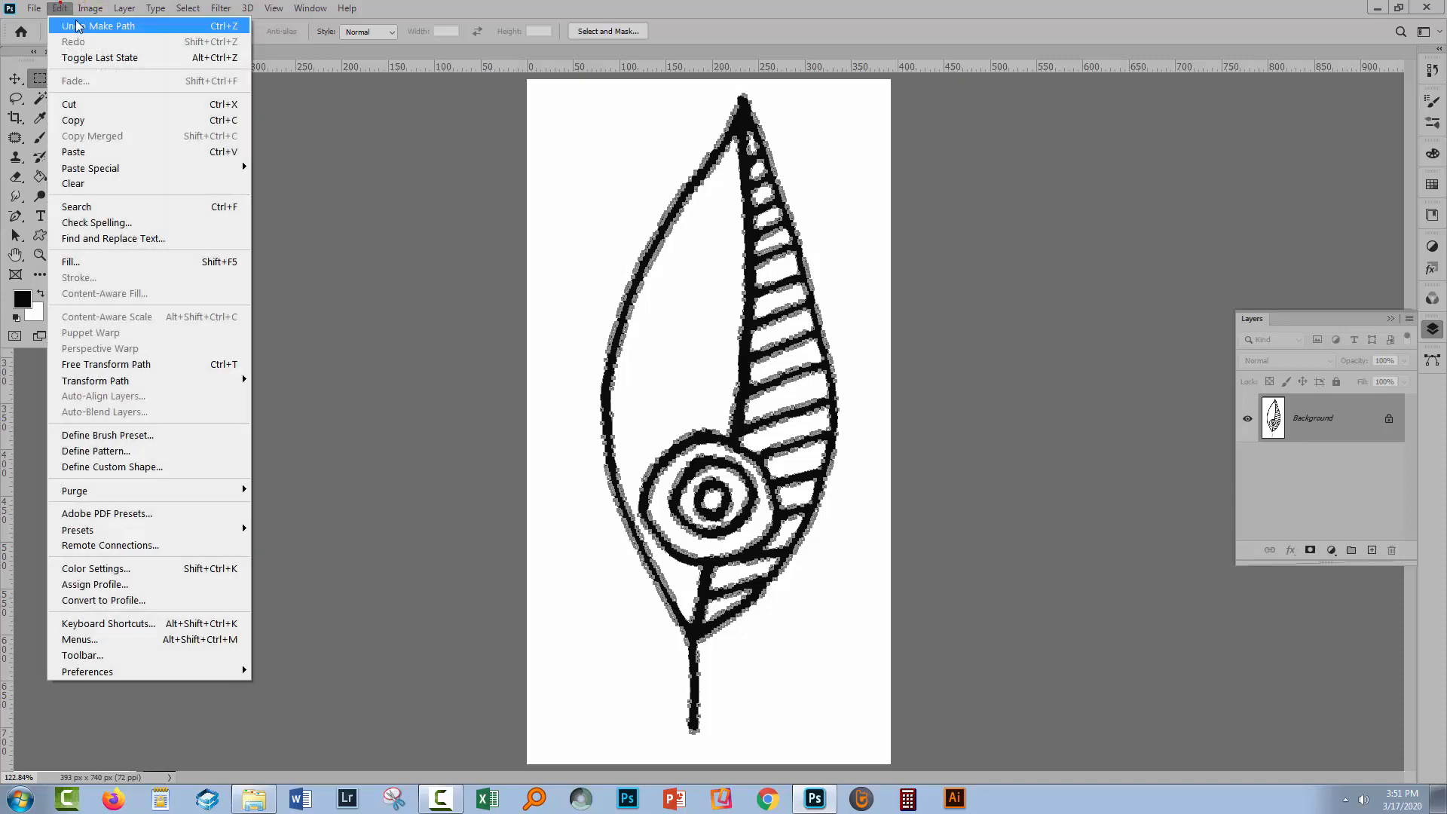
{"action": "left_click", "coordinate": [76, 24]}
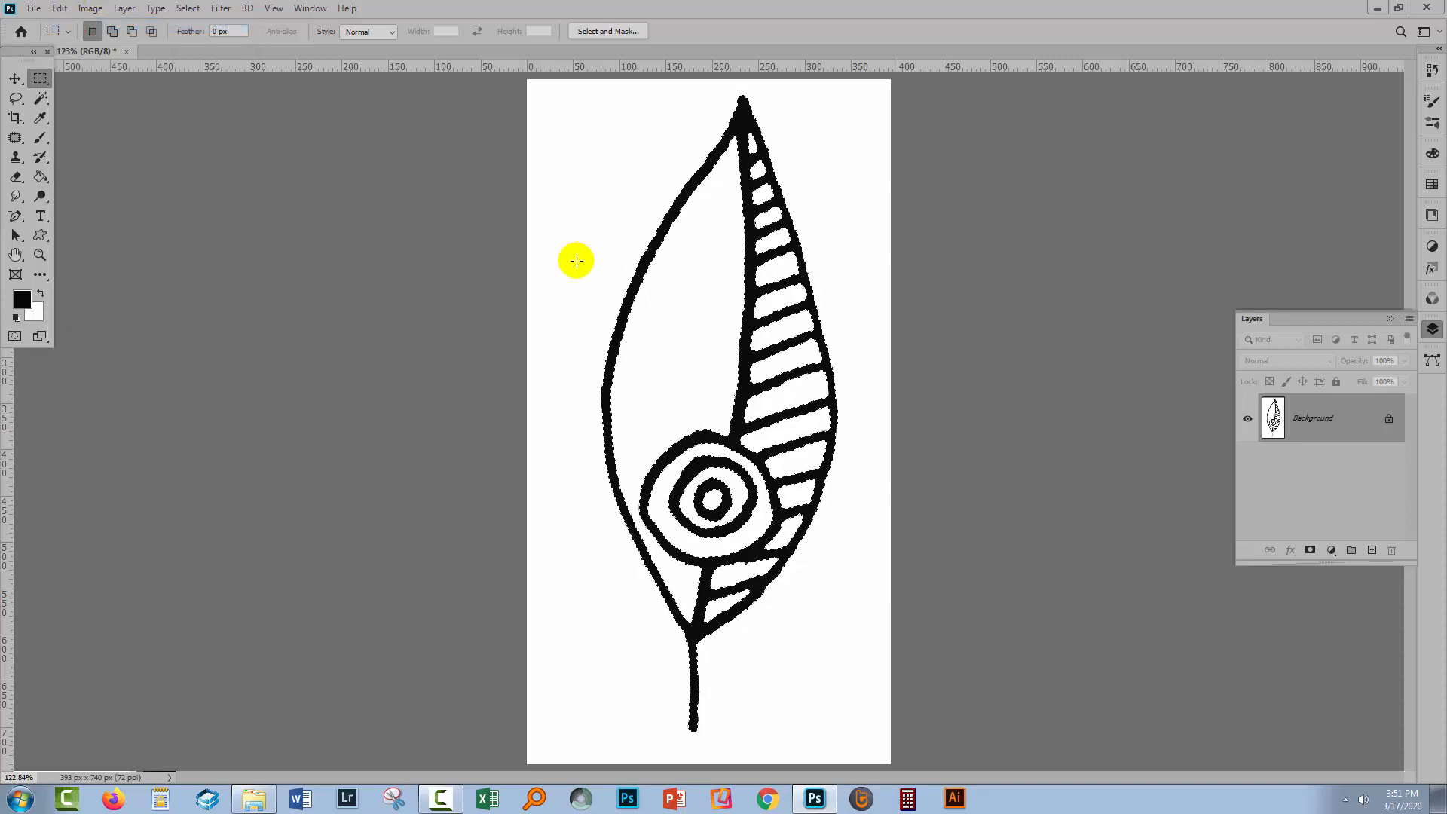
Step: Try making the work path from the leaf selection with a tolerance of 5 pixels, and undo it
{"action": "right_click", "coordinate": [745, 200]}
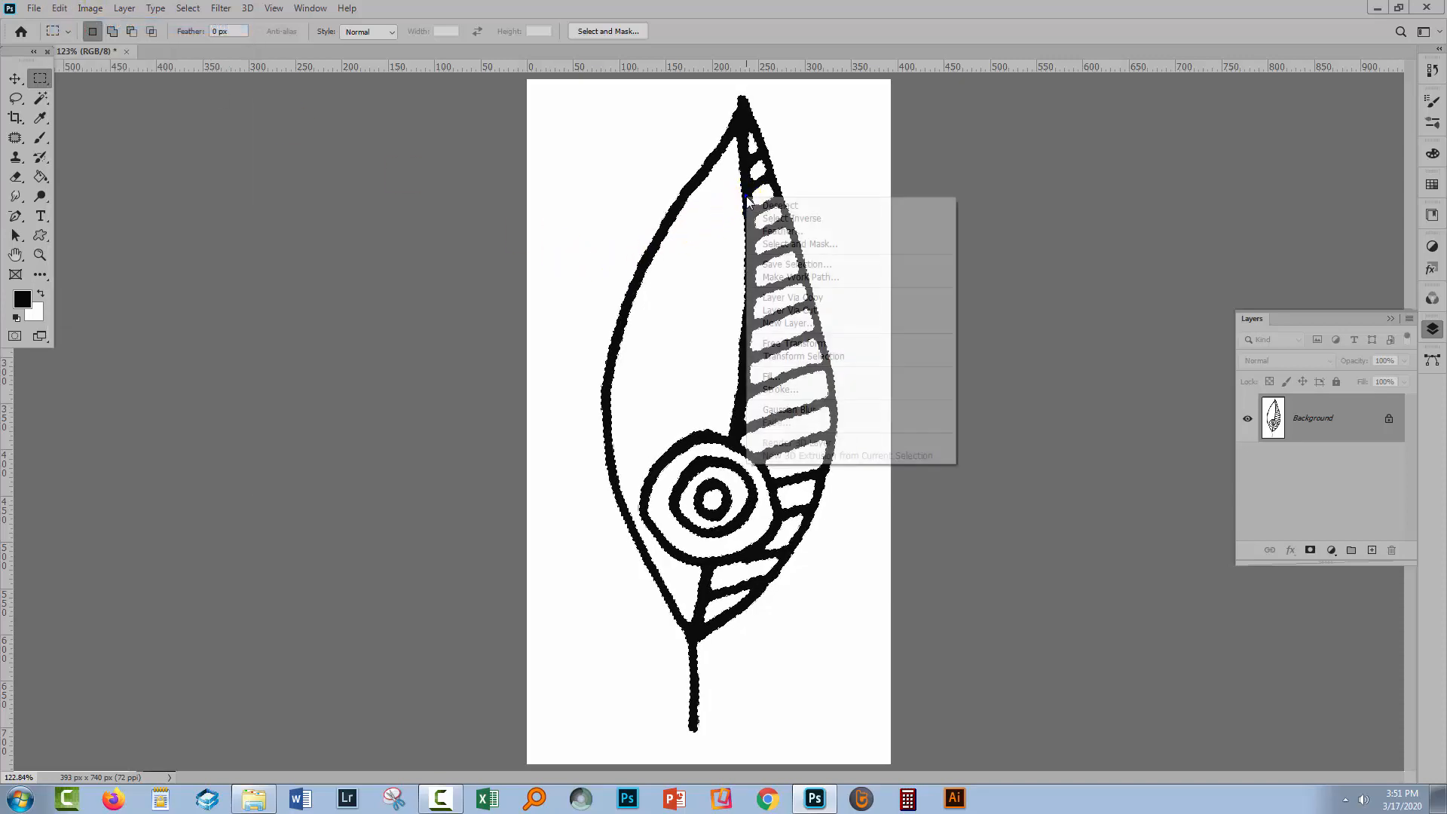
{"action": "left_click", "coordinate": [800, 277]}
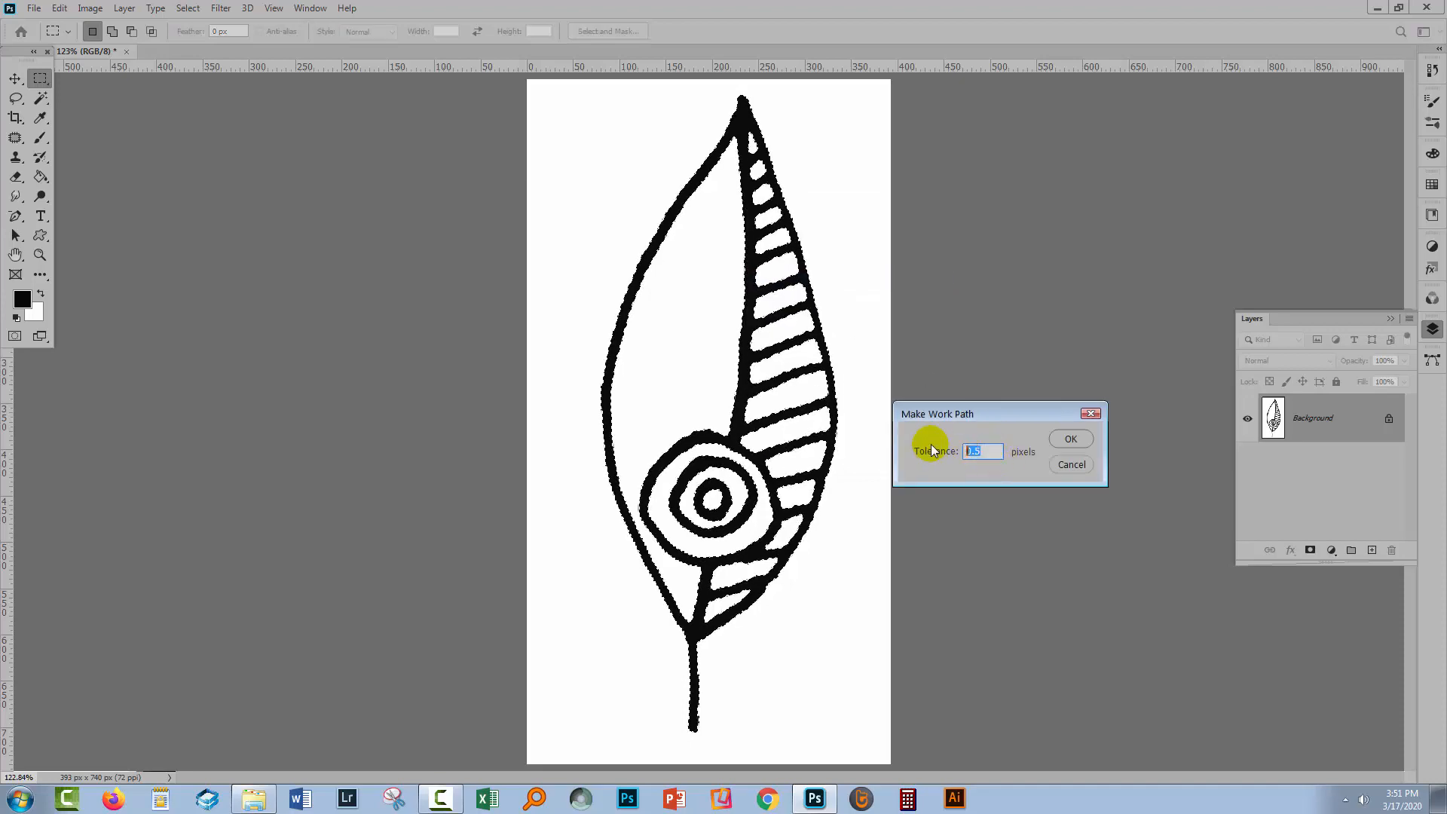
{"action": "type", "text": "5"}
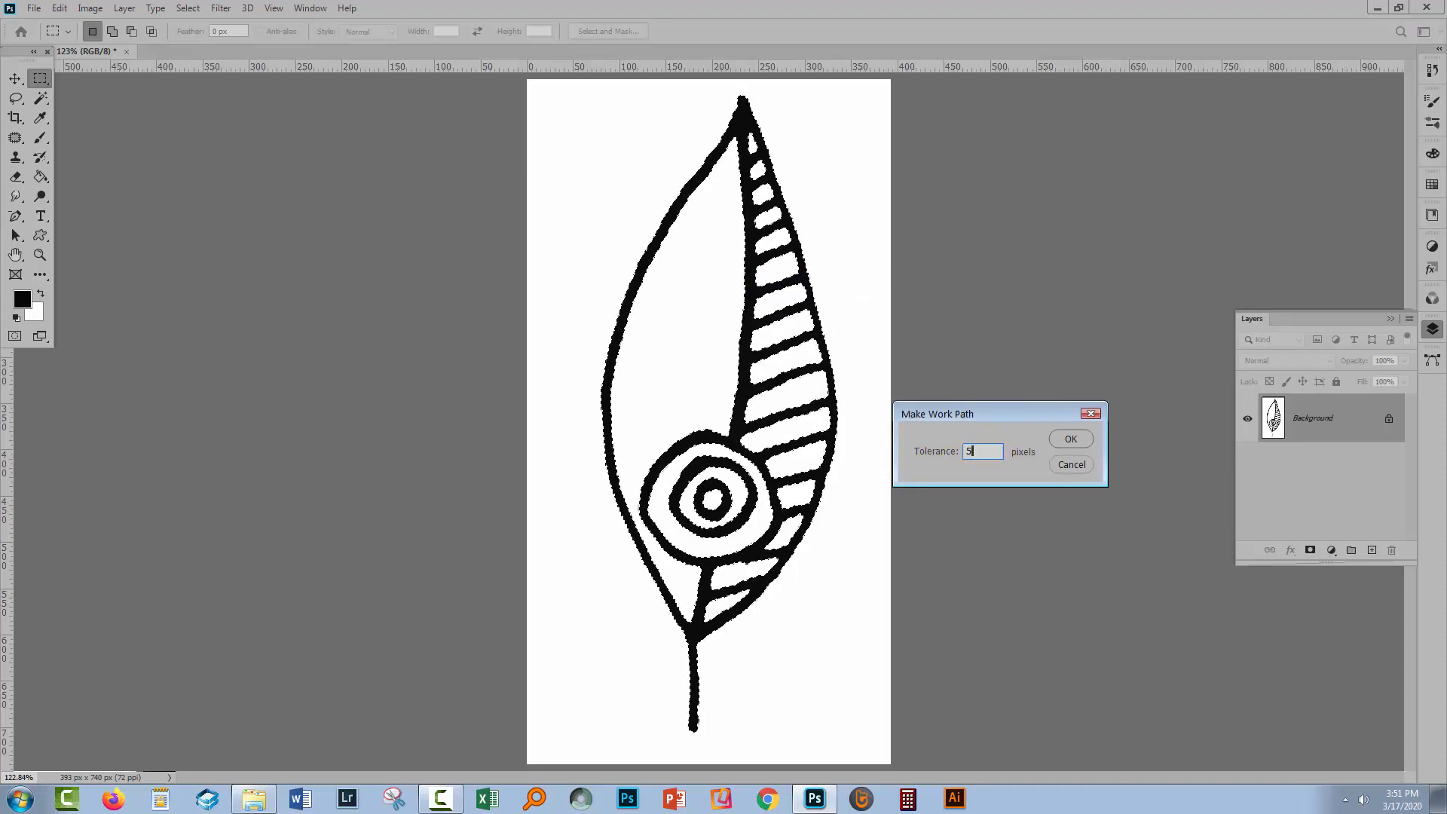
{"action": "left_click", "coordinate": [1067, 440]}
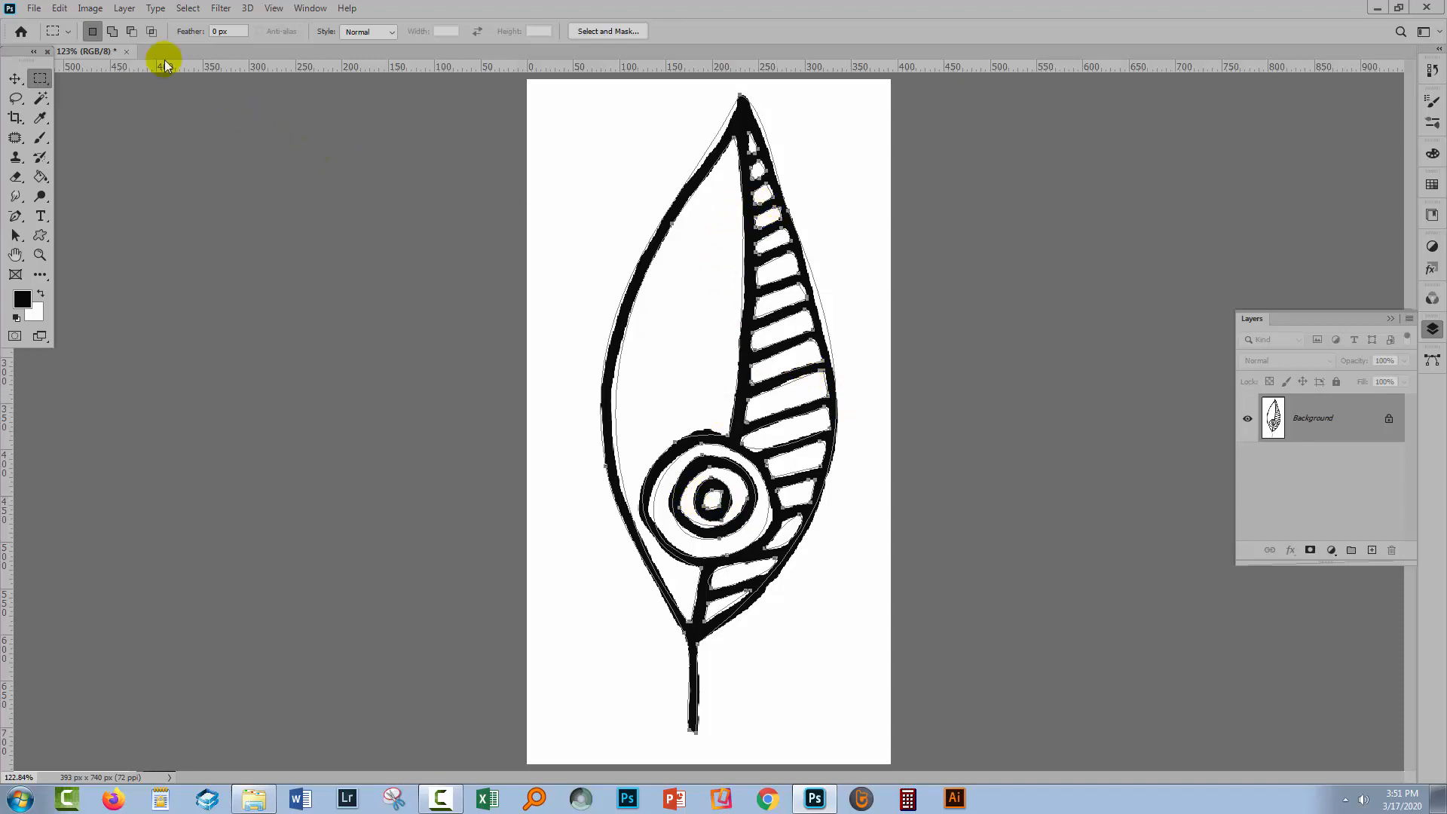
{"action": "left_click", "coordinate": [60, 7]}
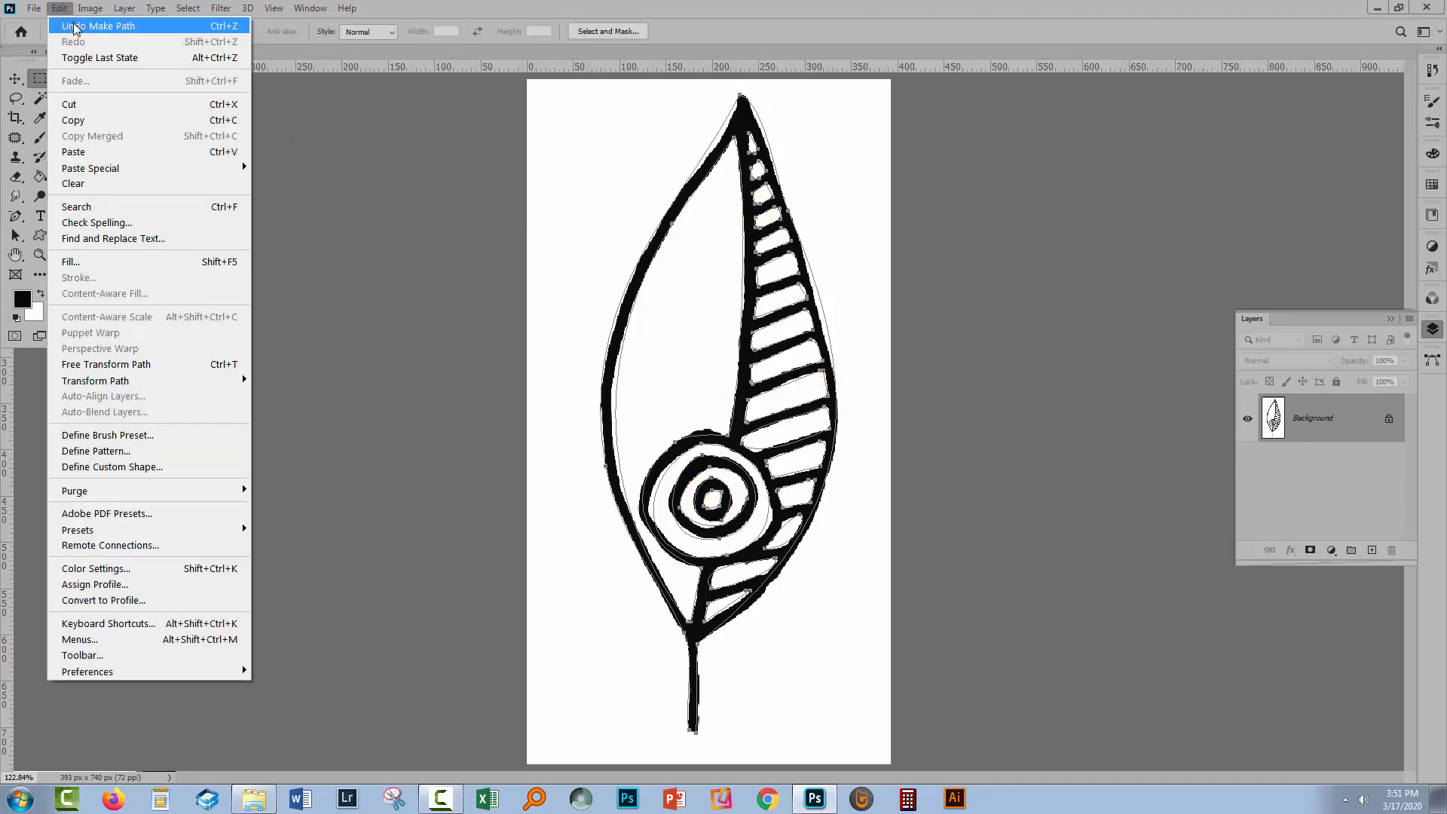
{"action": "left_click", "coordinate": [60, 23]}
Step: Convert the leaf selection into a work path with a tolerance of 1.2 pixels
{"action": "right_click", "coordinate": [753, 262]}
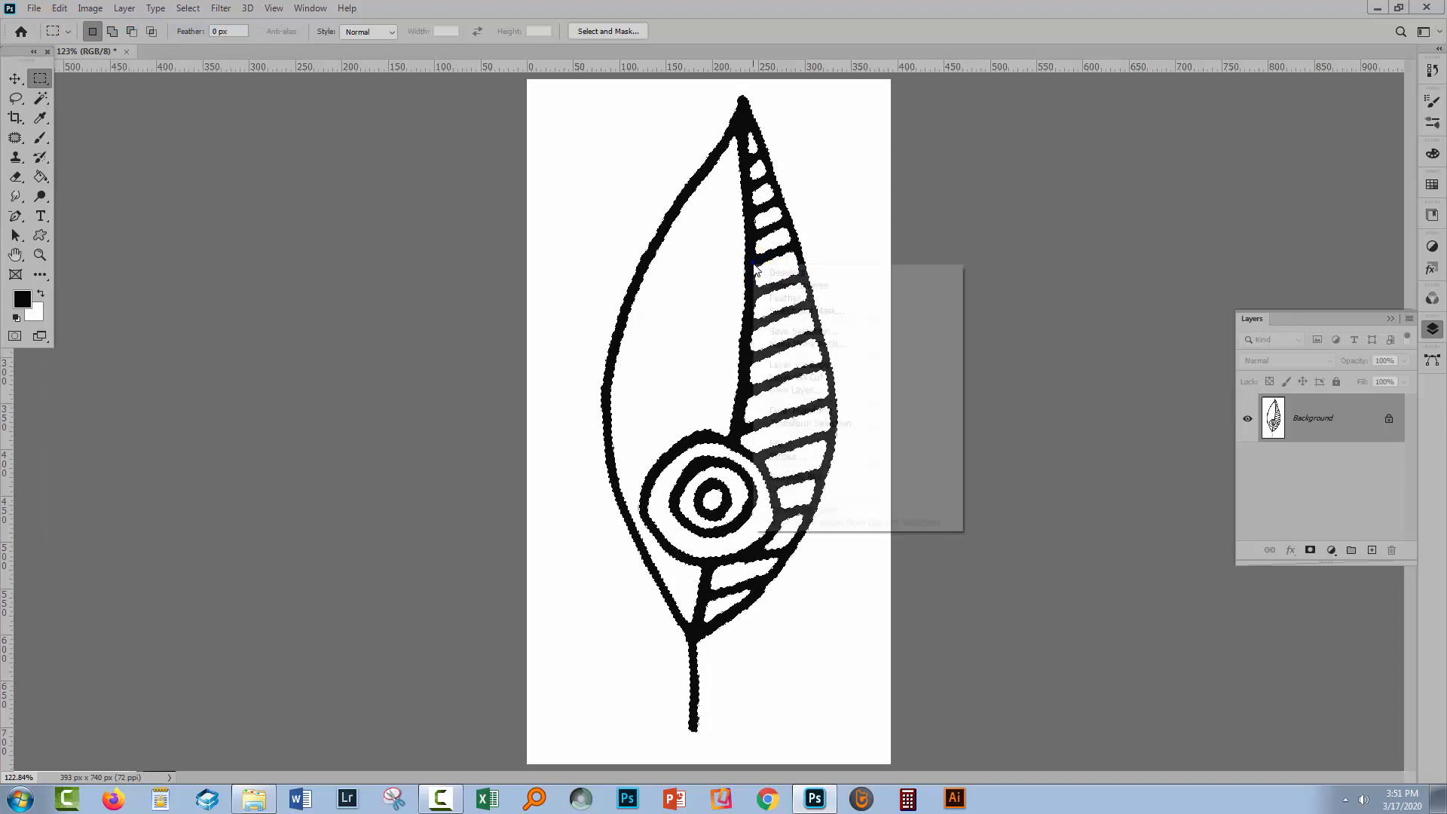
{"action": "left_click", "coordinate": [794, 345]}
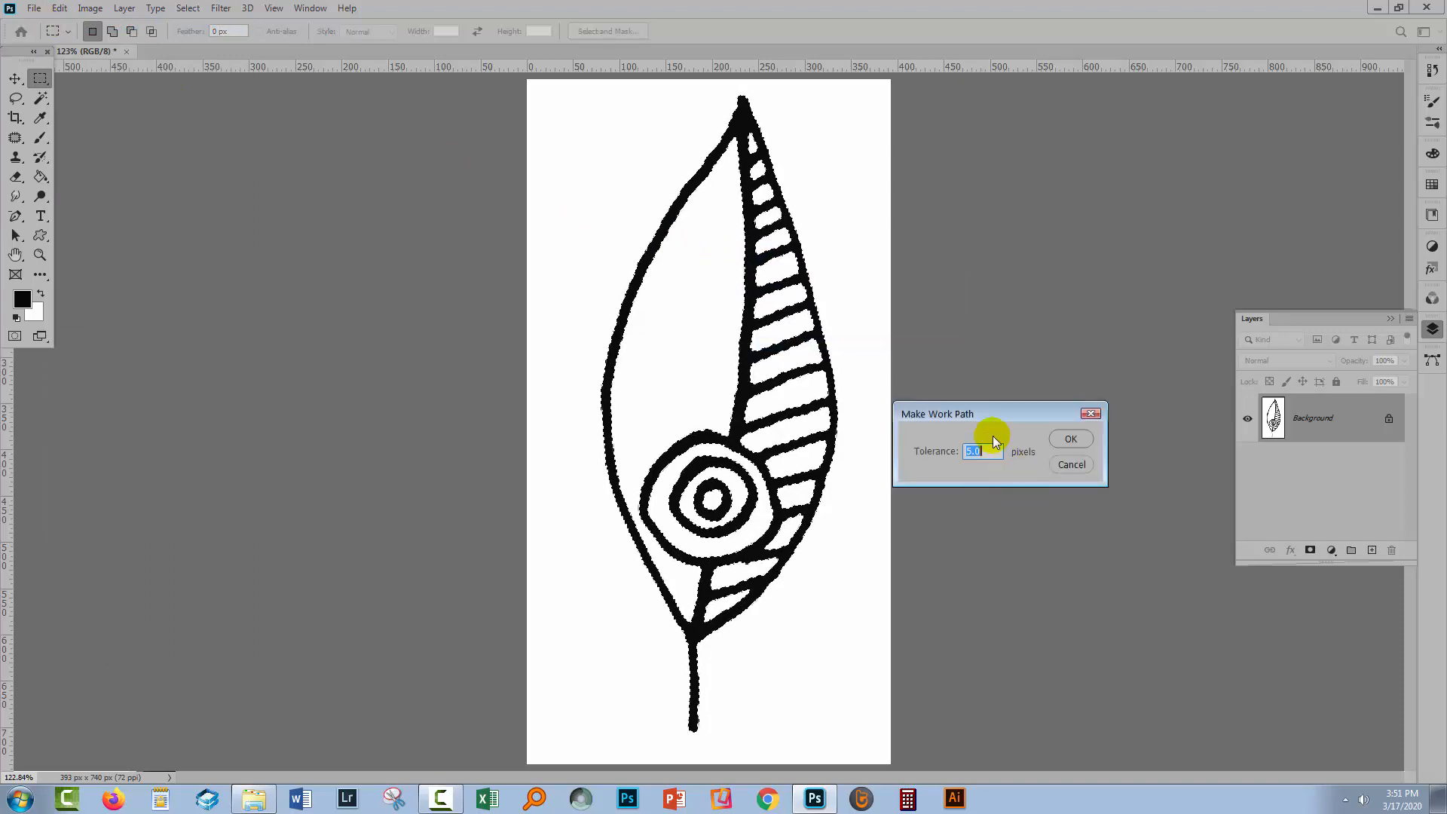
{"action": "type", "text": "1.2"}
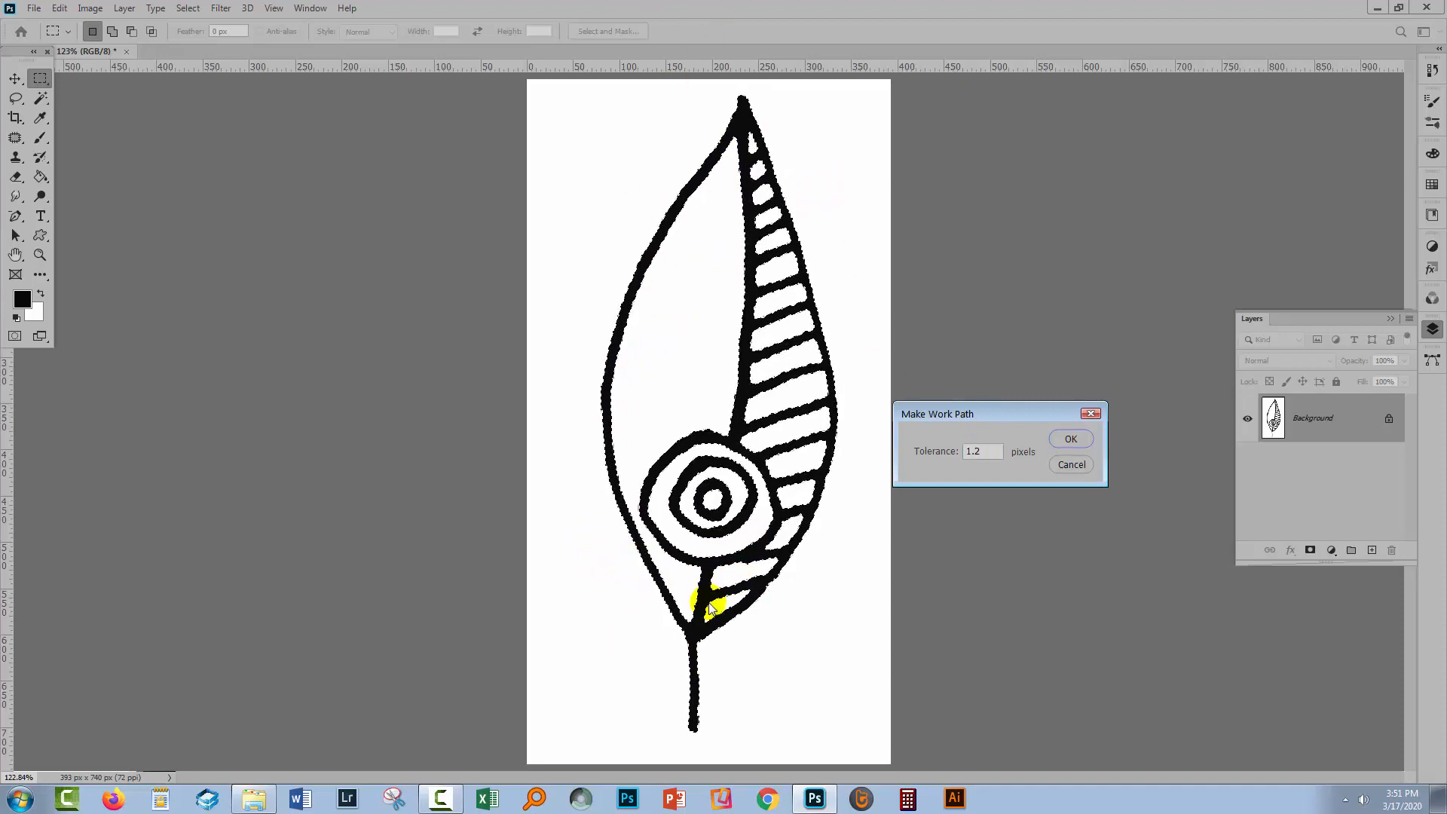
{"action": "left_click", "coordinate": [1072, 438]}
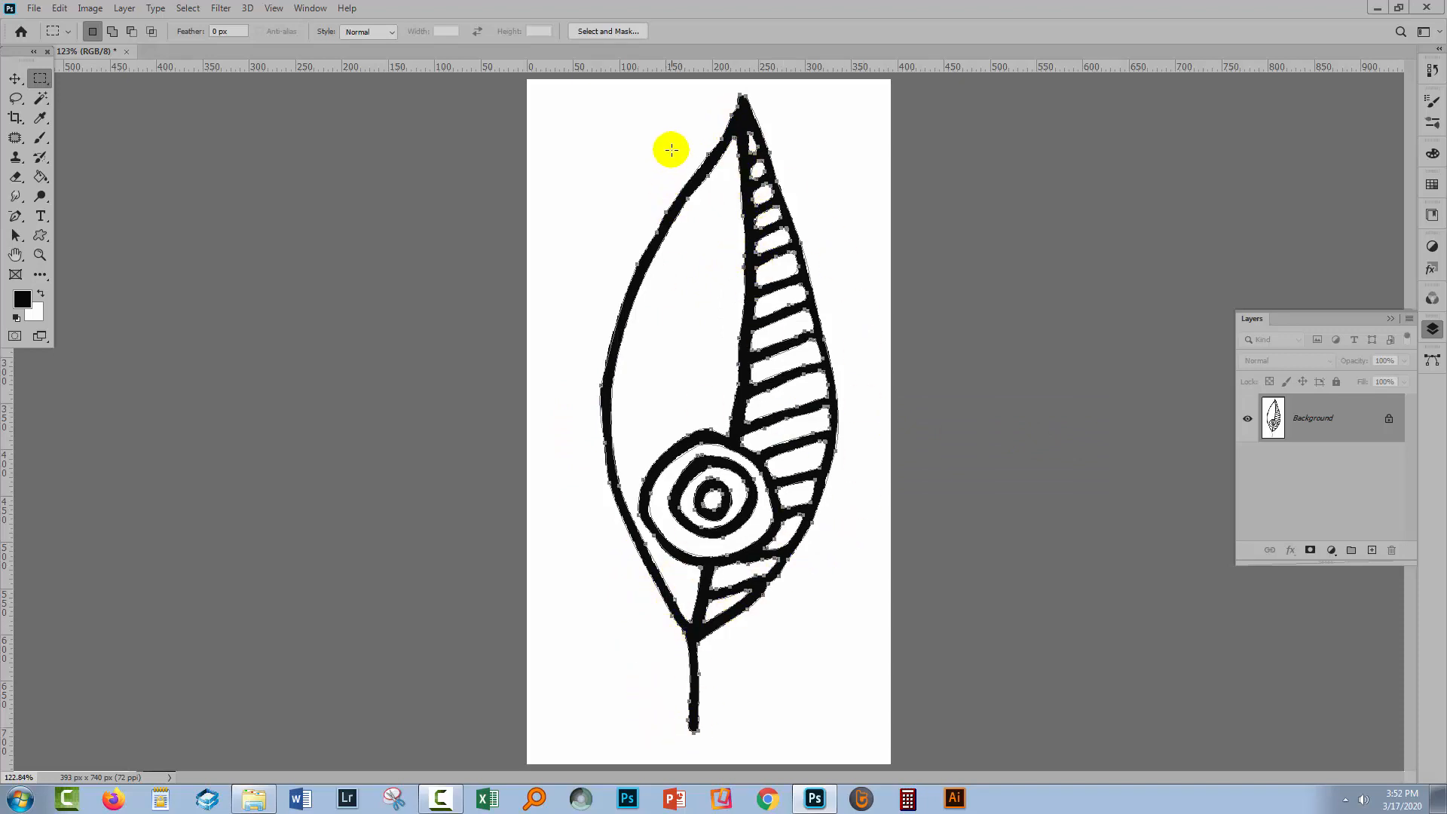
Step: Save the work path under the name Leaf
{"action": "left_click", "coordinate": [1431, 362]}
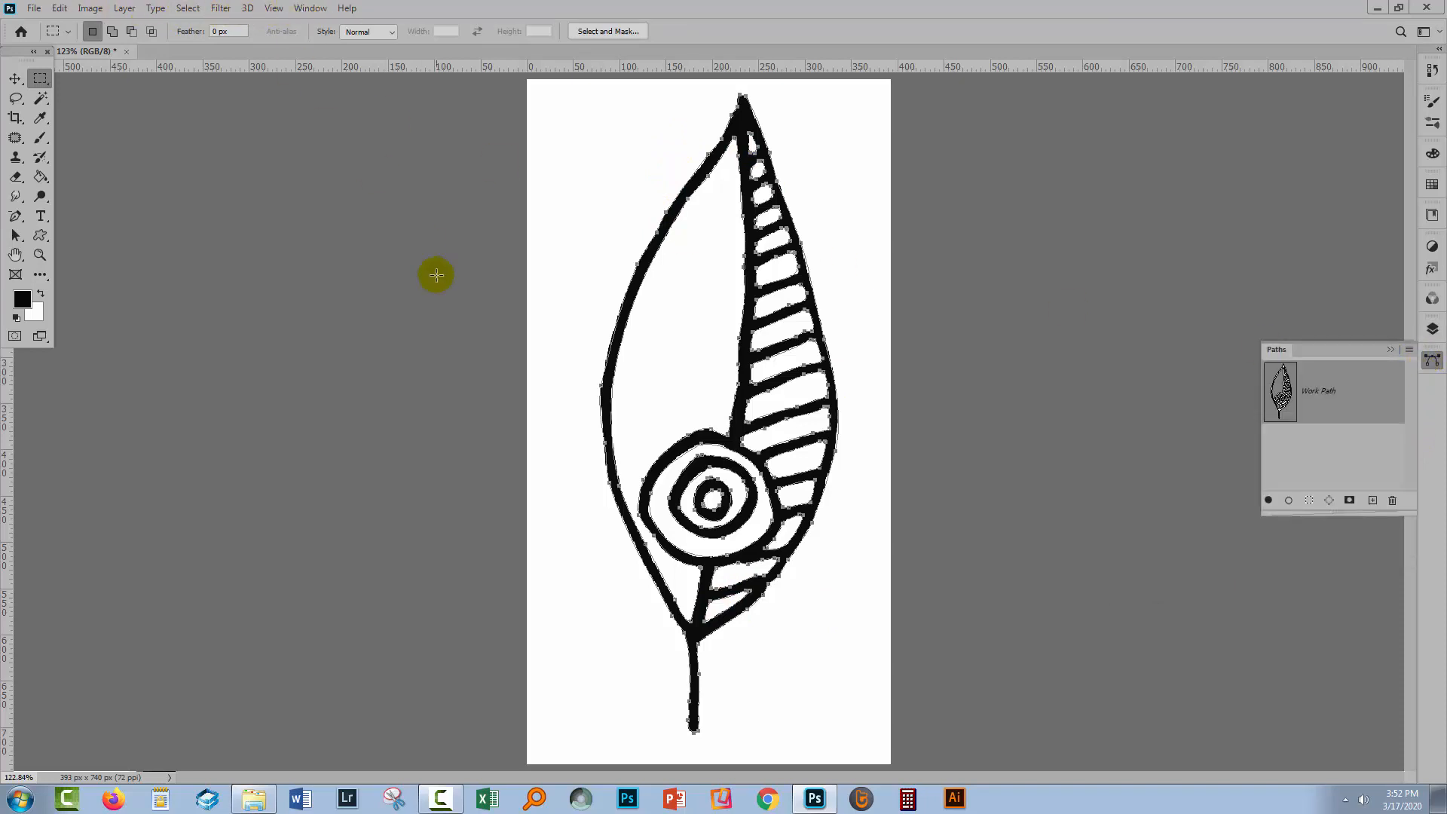
{"action": "double_click", "coordinate": [1321, 393]}
{"action": "type", "text": "L"}
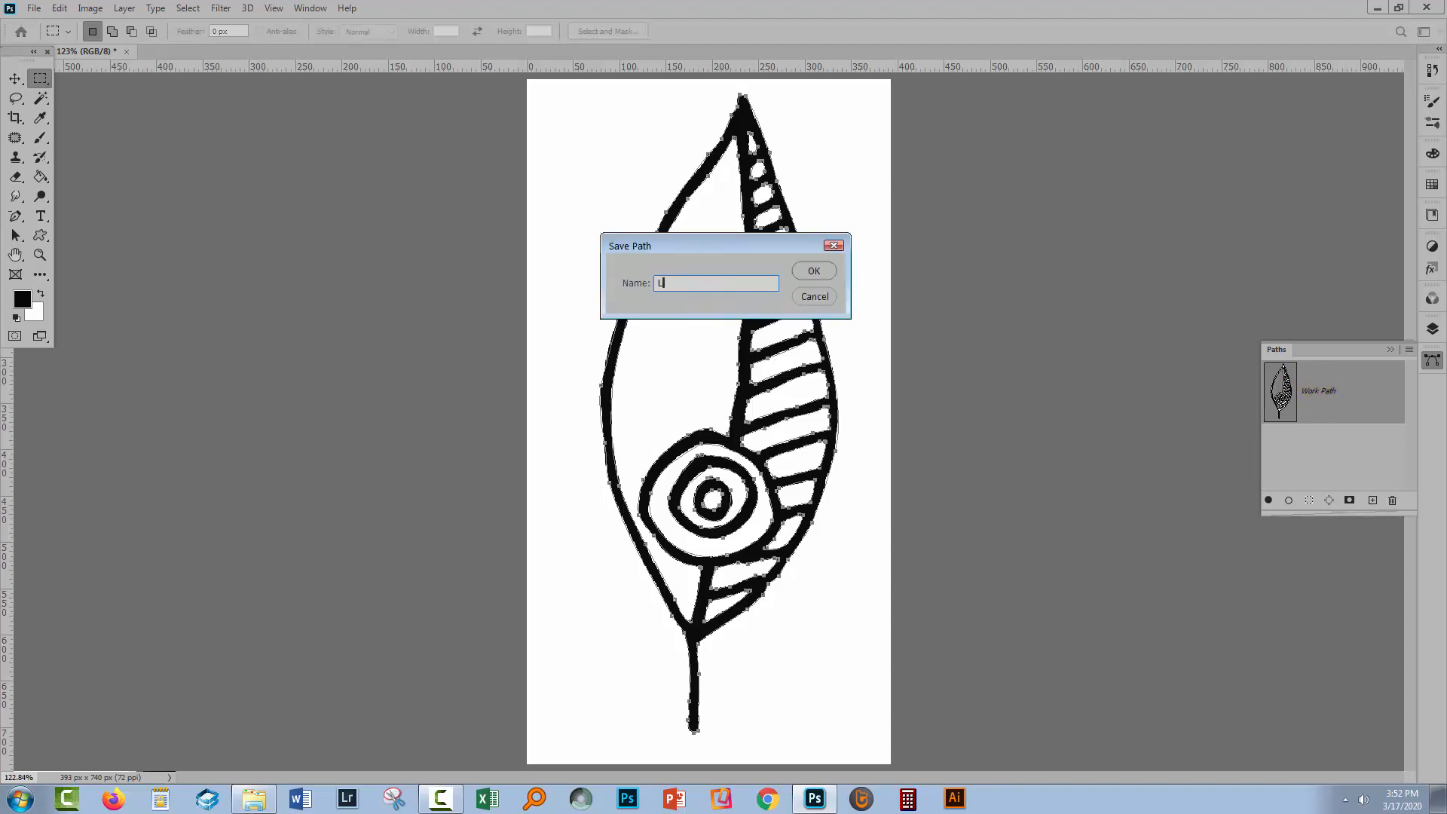
{"action": "type", "text": "eaf"}
{"action": "key", "text": "Return"}
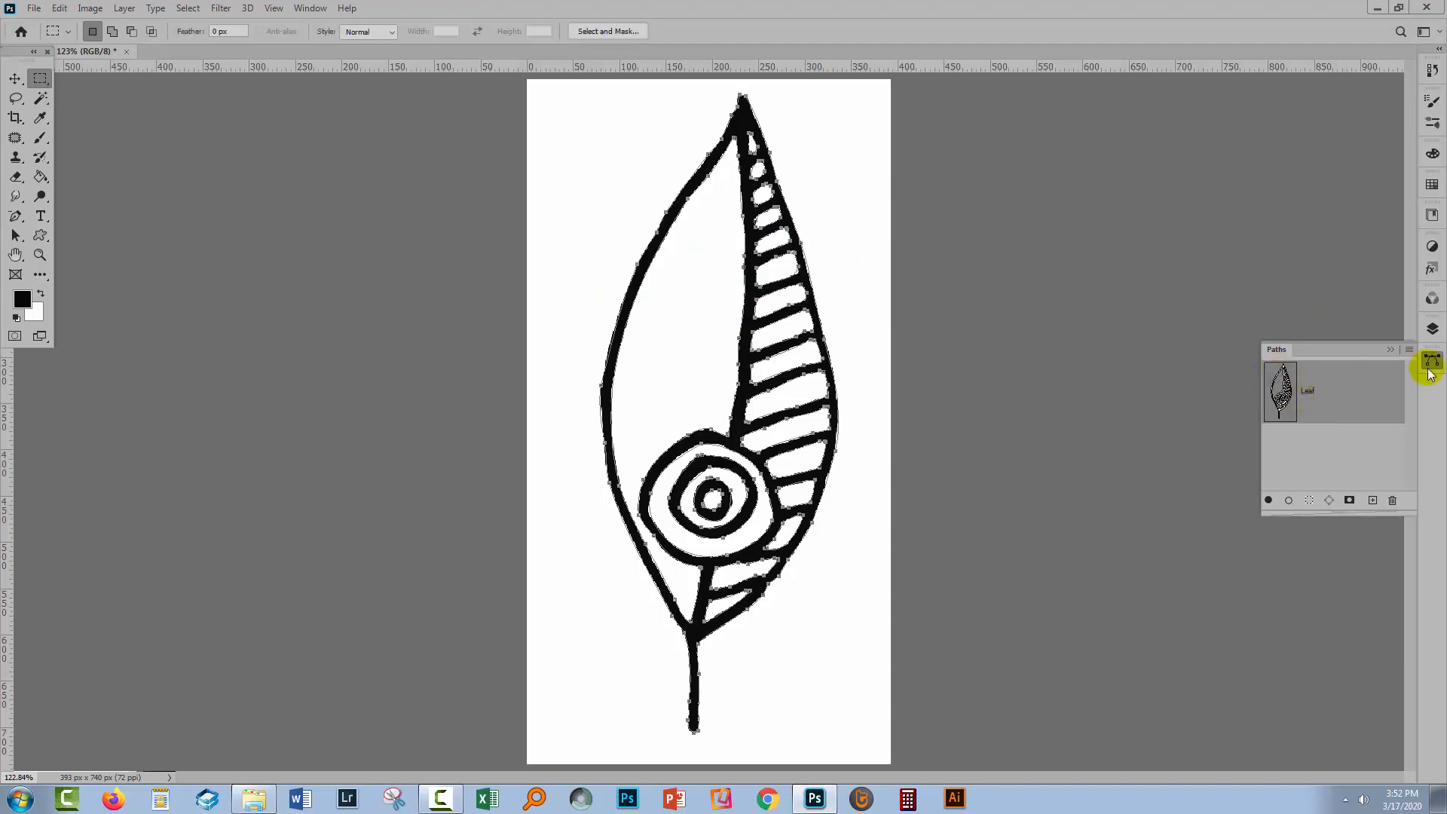
Step: Add a new empty layer and delete the Background layer with the original drawing
{"action": "left_click", "coordinate": [1431, 331]}
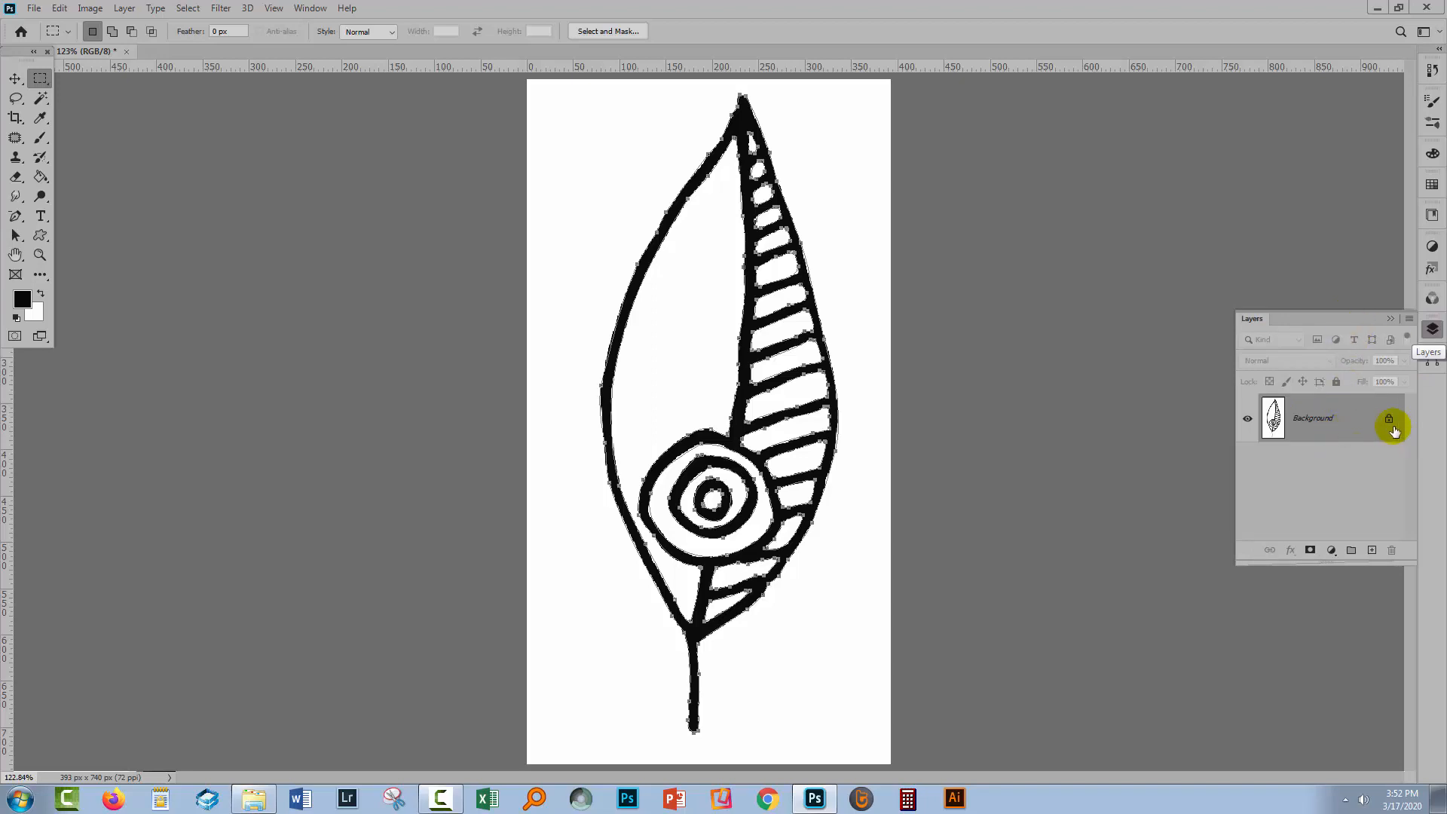
{"action": "left_click", "coordinate": [1371, 551]}
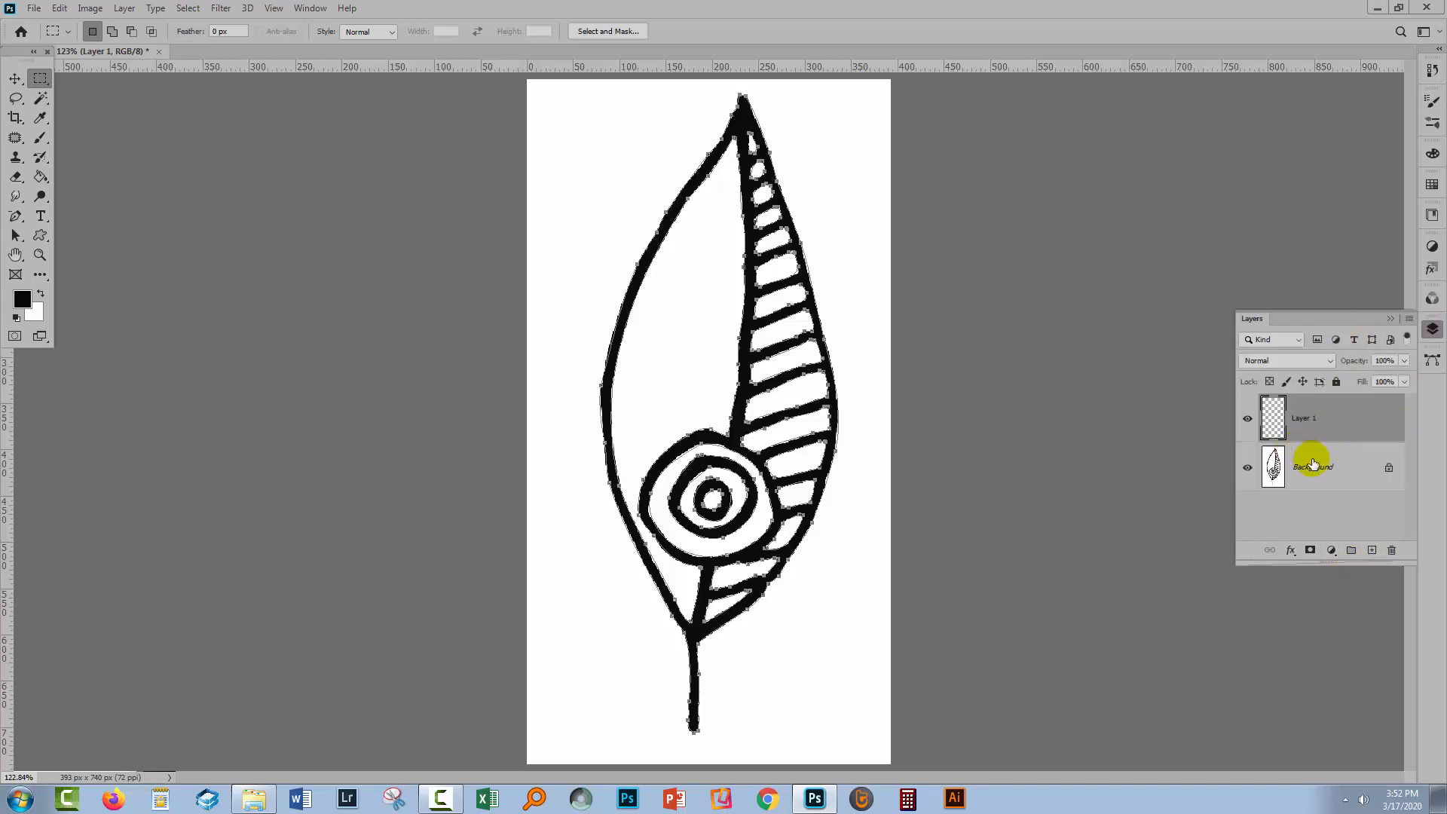
{"action": "left_click_drag", "start_coordinate": [1337, 466], "coordinate": [1390, 550]}
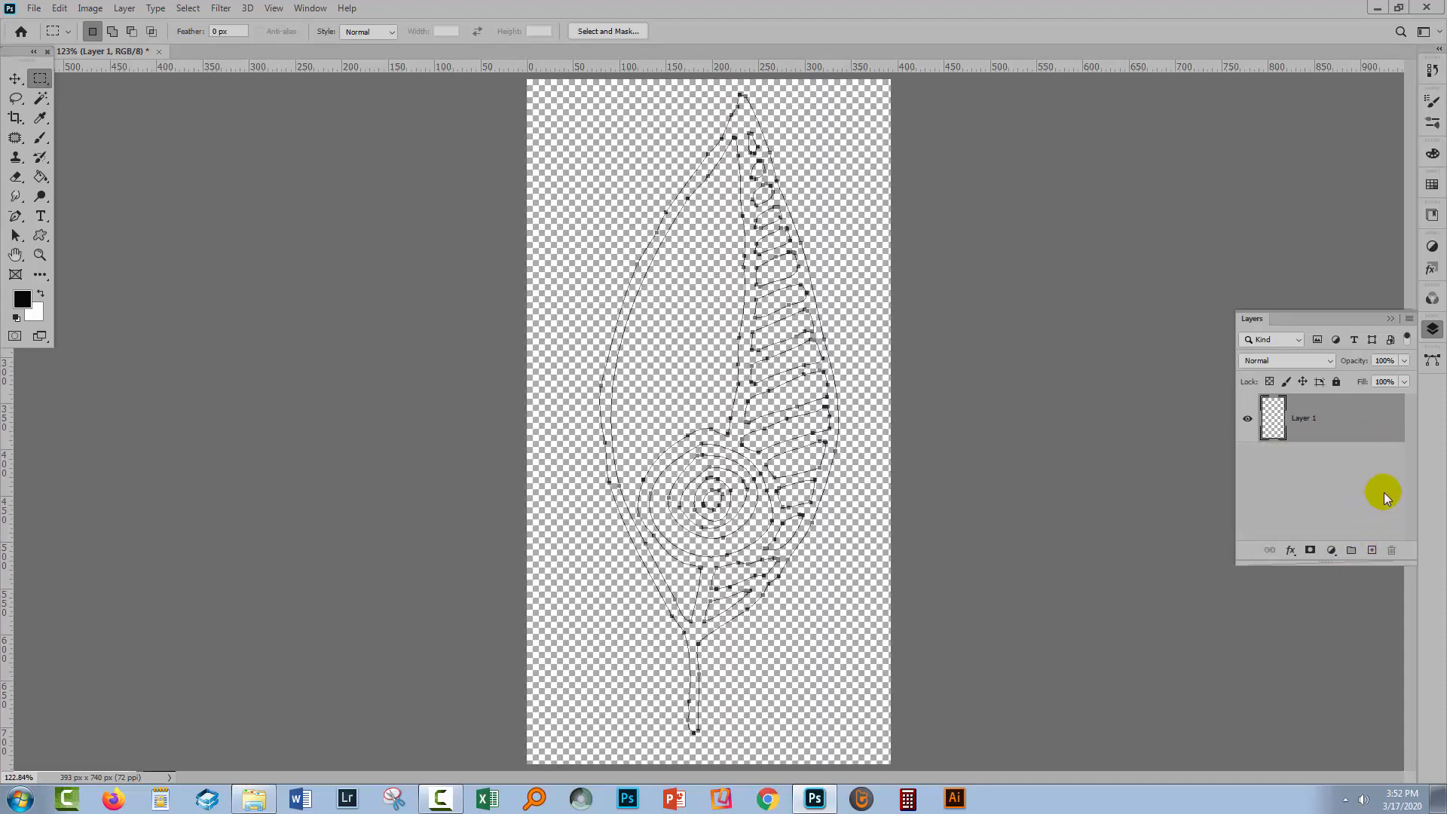
Step: Deselect the Leaf path and fill the empty layer with white using the Paint Bucket
{"action": "left_click", "coordinate": [1433, 363]}
{"action": "left_click", "coordinate": [1296, 456]}
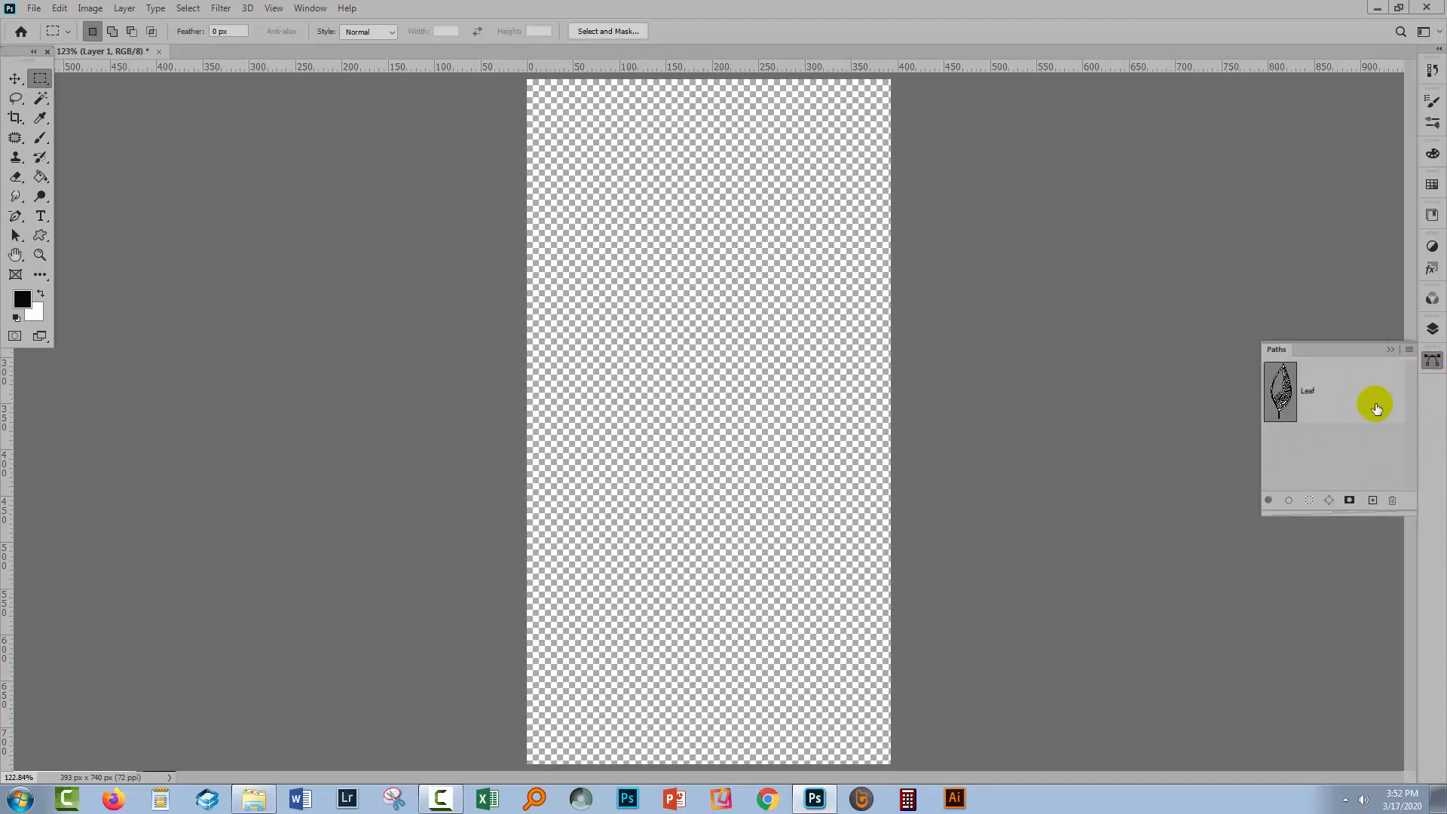
{"action": "left_click", "coordinate": [1433, 330]}
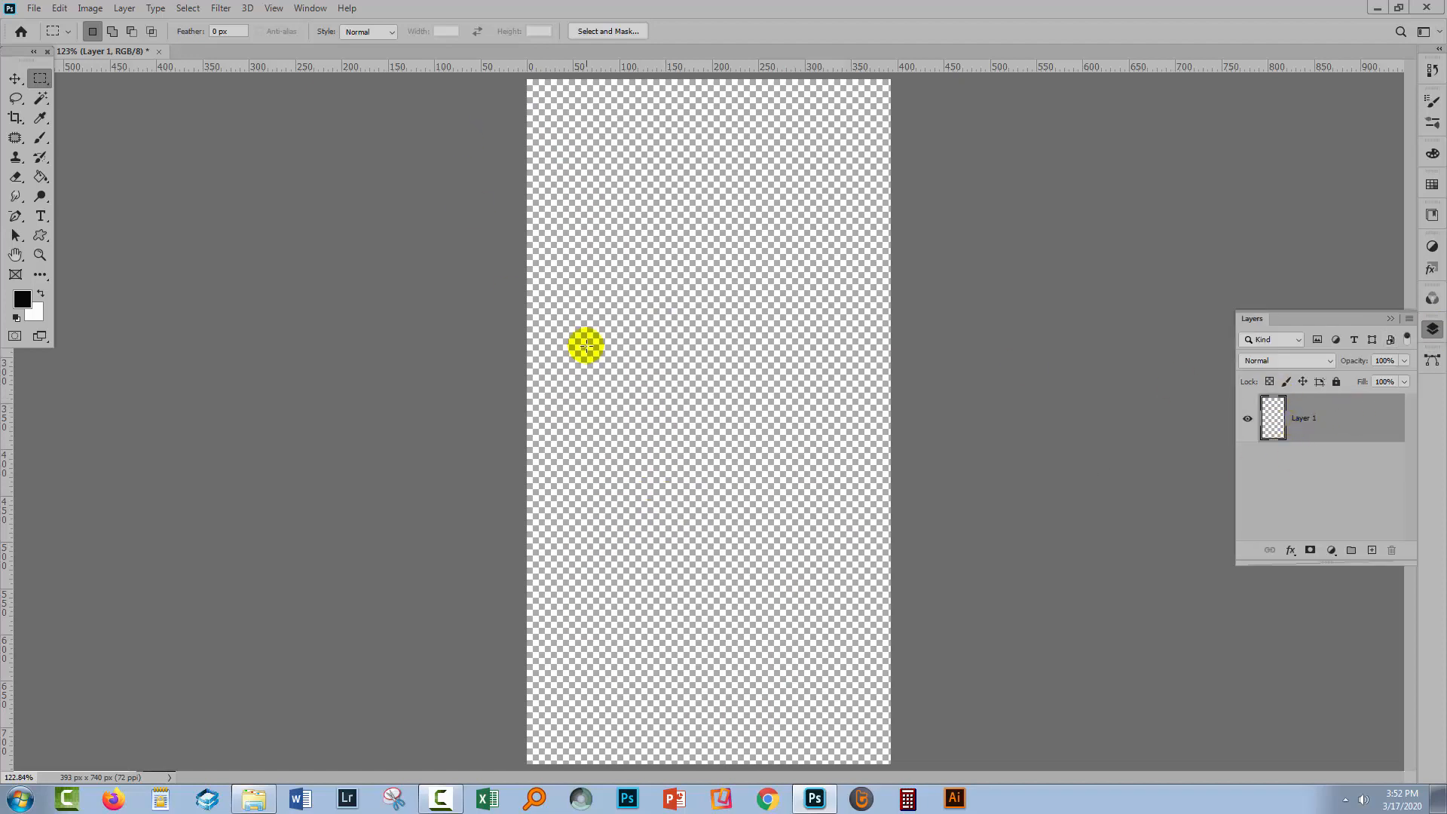
{"action": "left_click", "coordinate": [40, 292]}
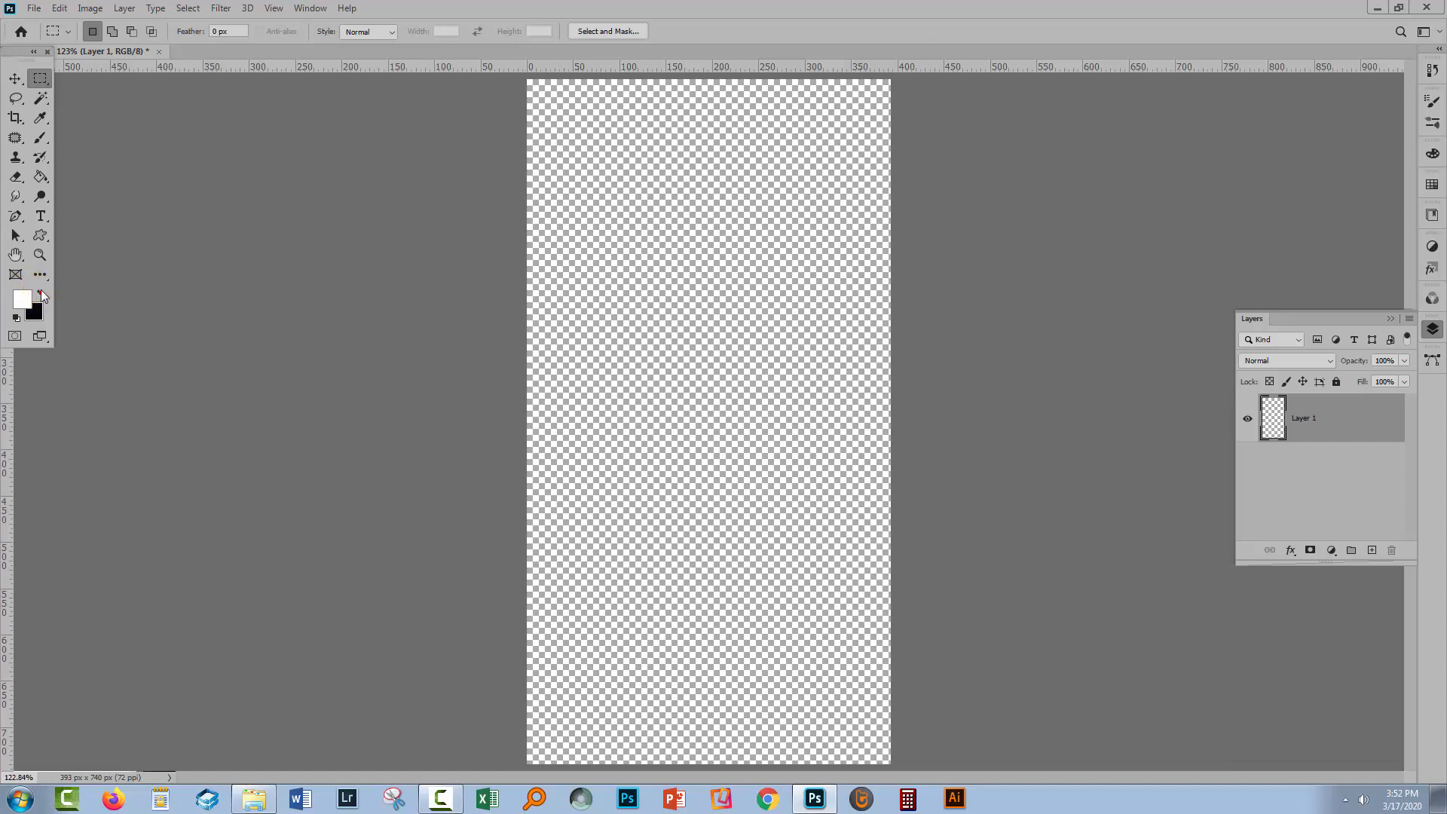
{"action": "left_click", "coordinate": [38, 179]}
{"action": "left_click", "coordinate": [716, 427]}
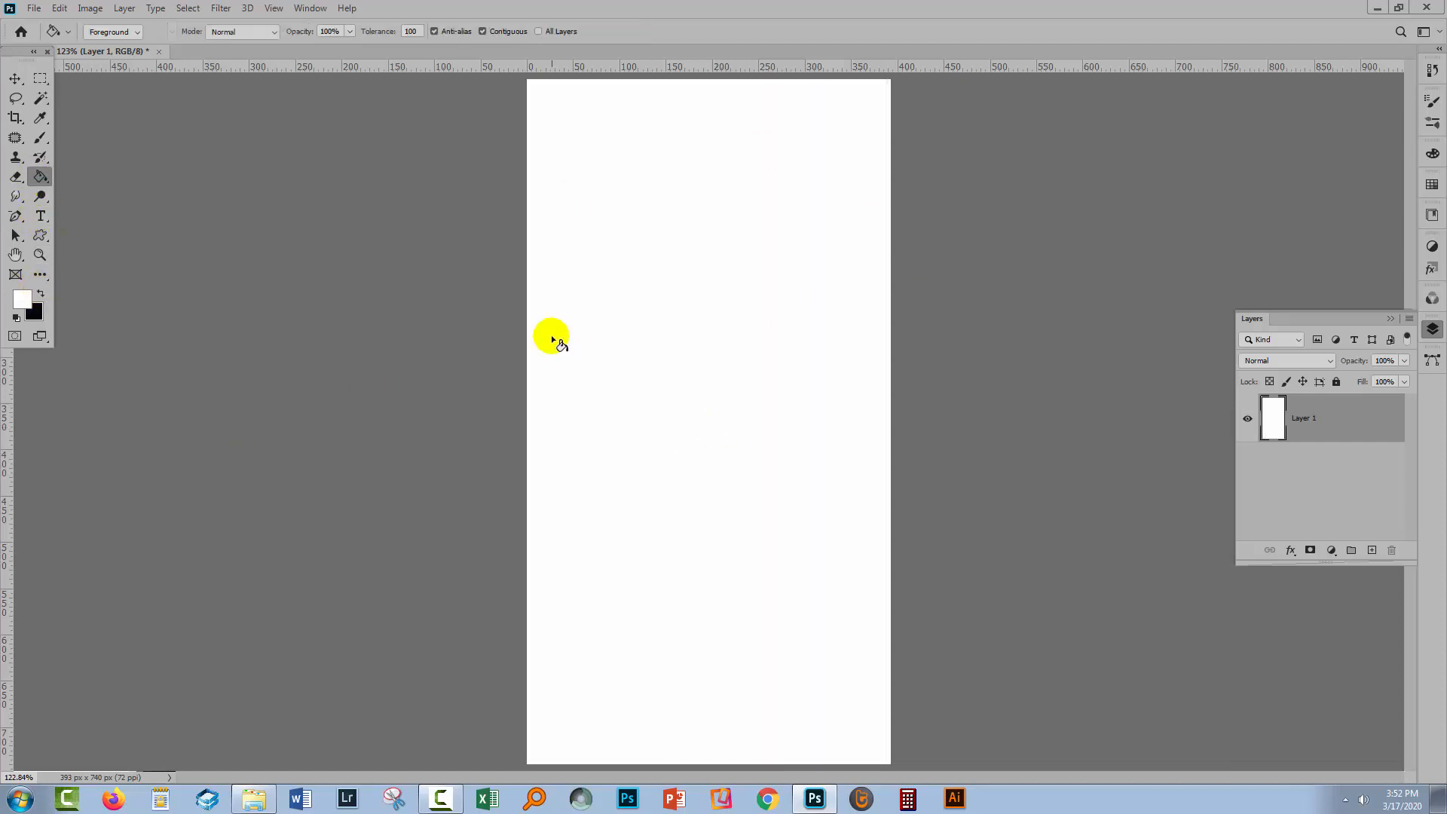
Step: Activate the Leaf path, select across its outlines to show their anchor points, and deselect them
{"action": "left_click", "coordinate": [1432, 360]}
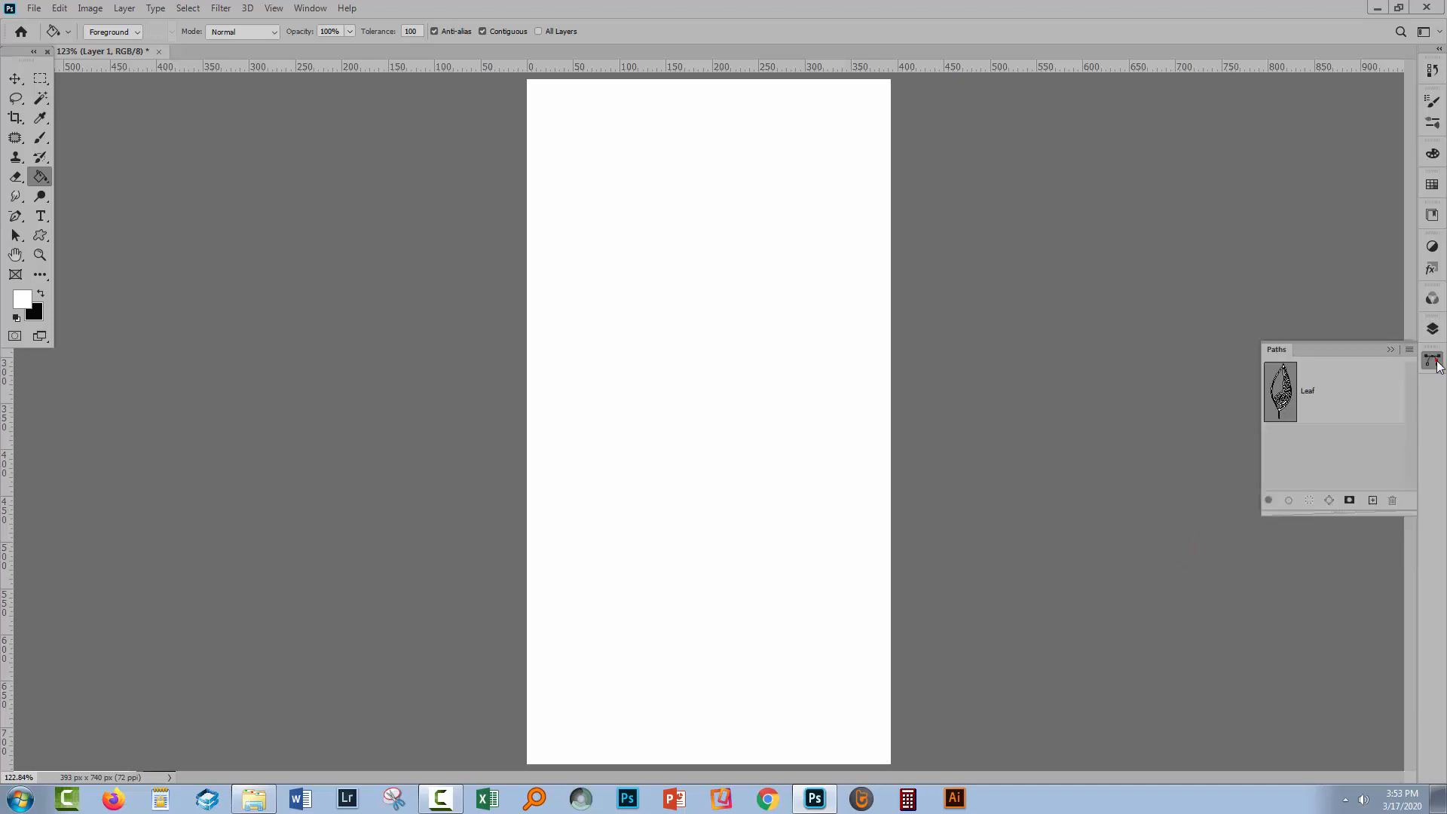
{"action": "left_click", "coordinate": [1287, 392]}
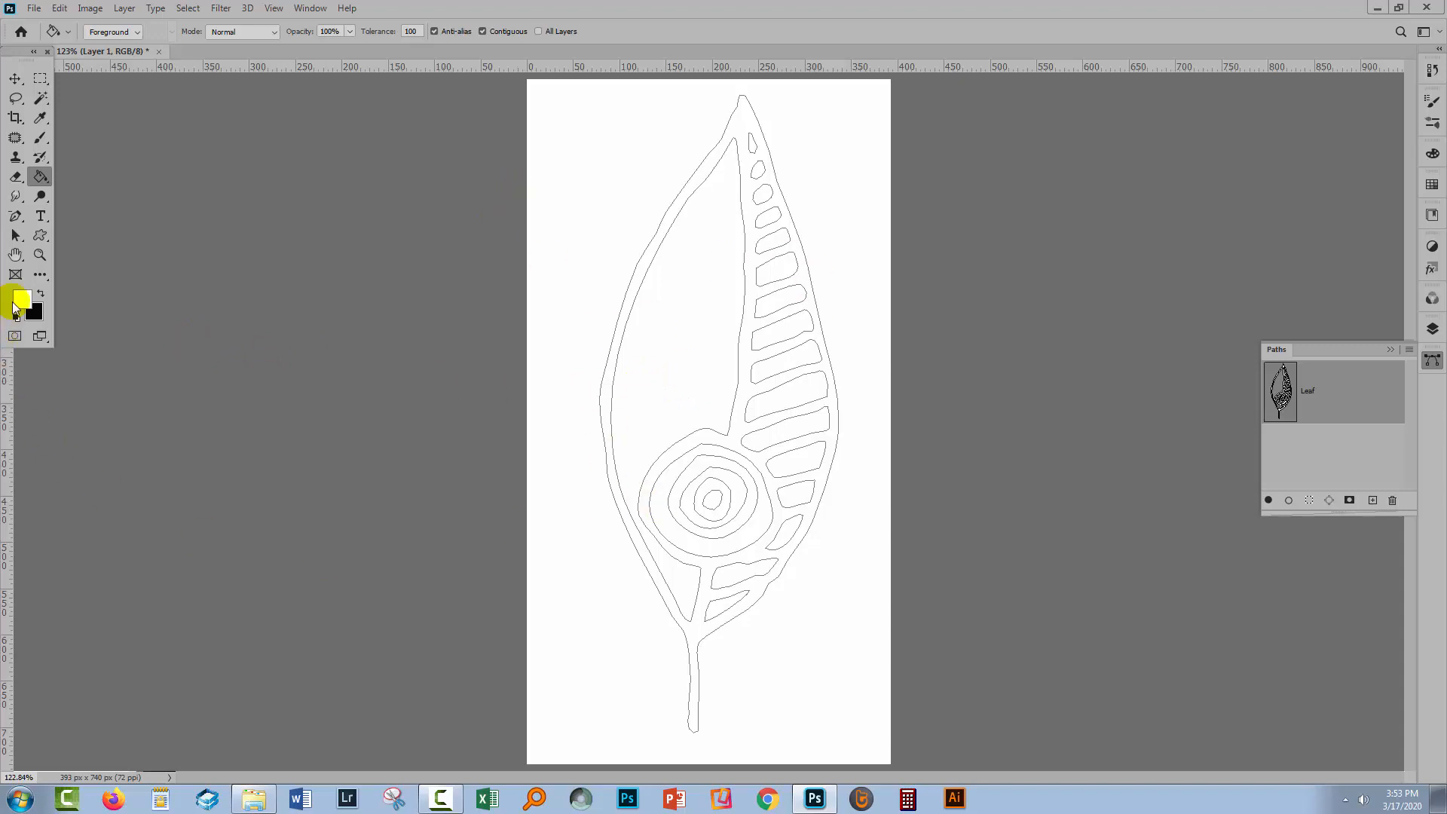
{"action": "left_click_drag", "start_coordinate": [17, 238], "coordinate": [70, 242]}
{"action": "left_click_drag", "start_coordinate": [632, 169], "coordinate": [872, 608]}
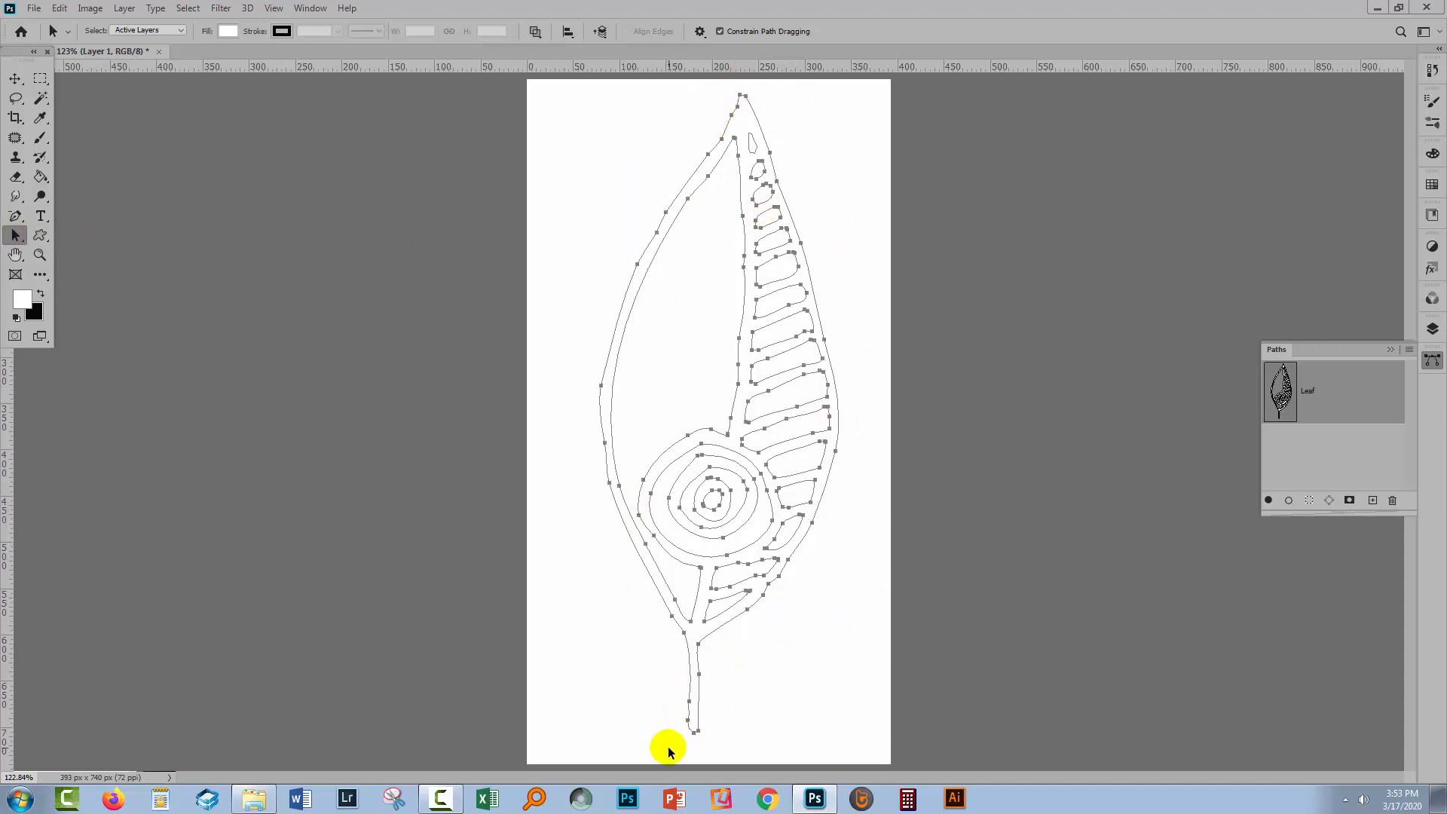
{"action": "left_click", "coordinate": [760, 670]}
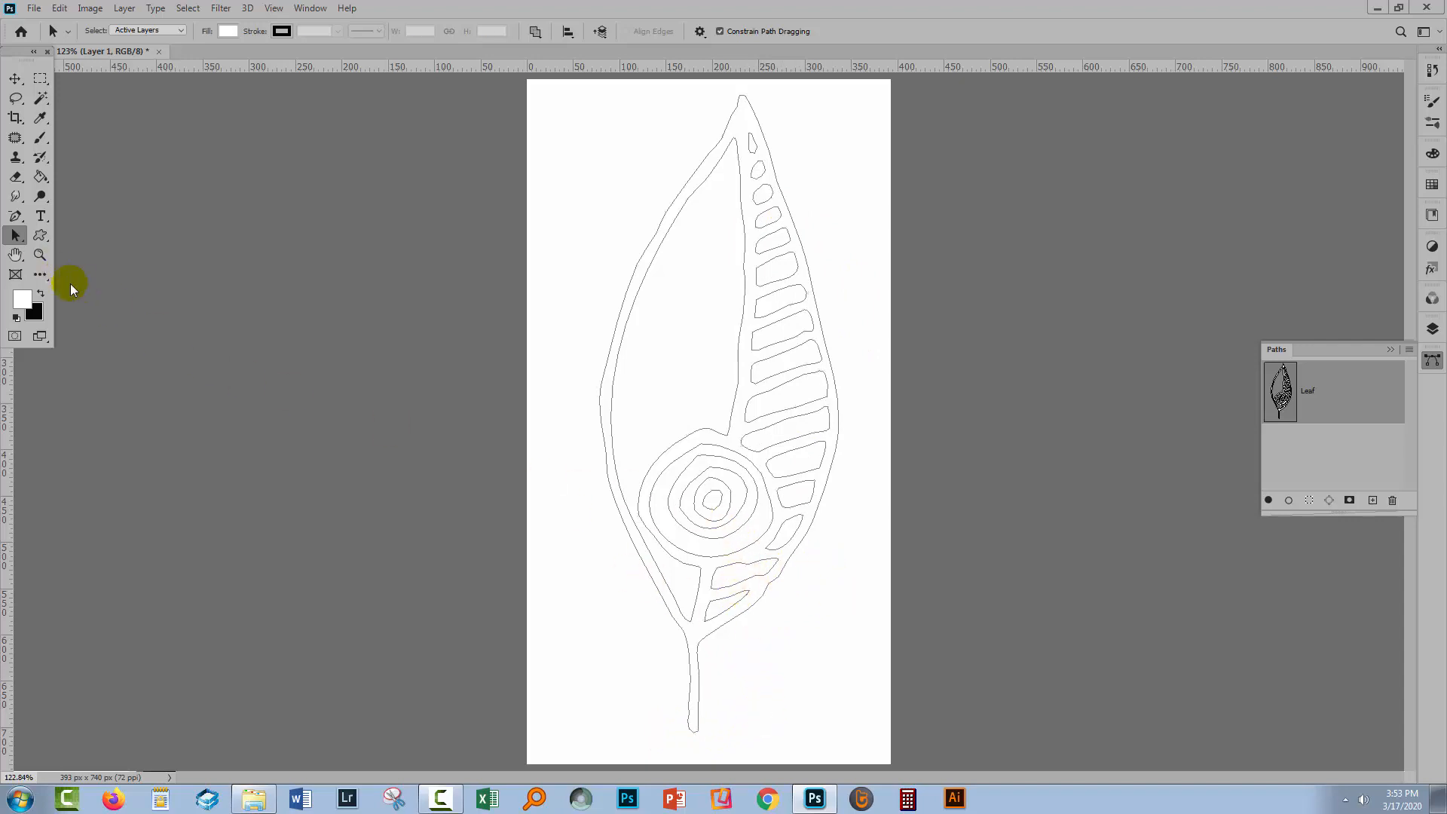
Step: Smooth the notch in the leaf's lower-right outline by moving its anchor point outward with the Direct Selection tool
{"action": "left_click", "coordinate": [40, 256]}
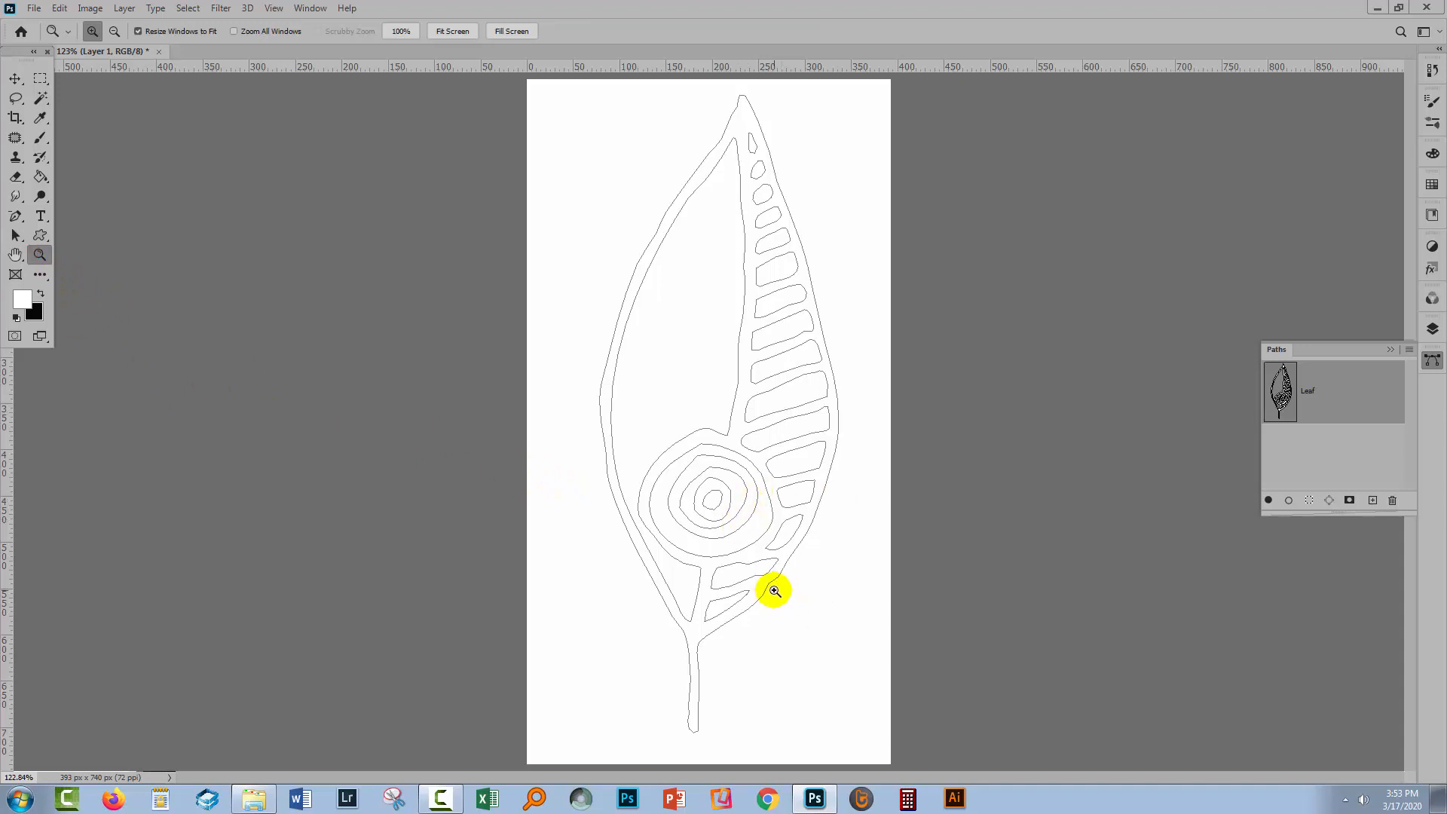
{"action": "left_click_drag", "start_coordinate": [736, 543], "coordinate": [807, 640]}
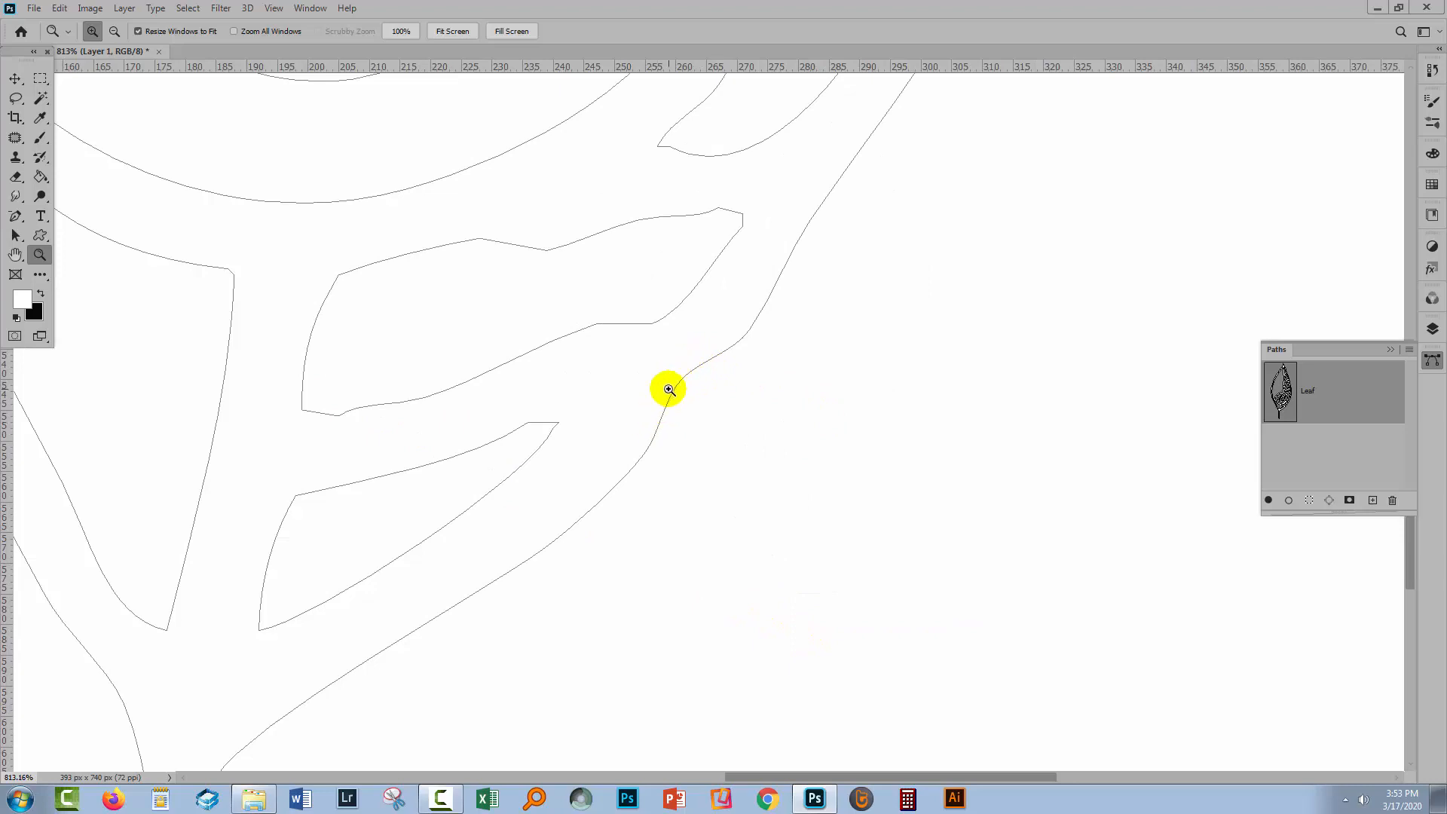
{"action": "left_click", "coordinate": [13, 236]}
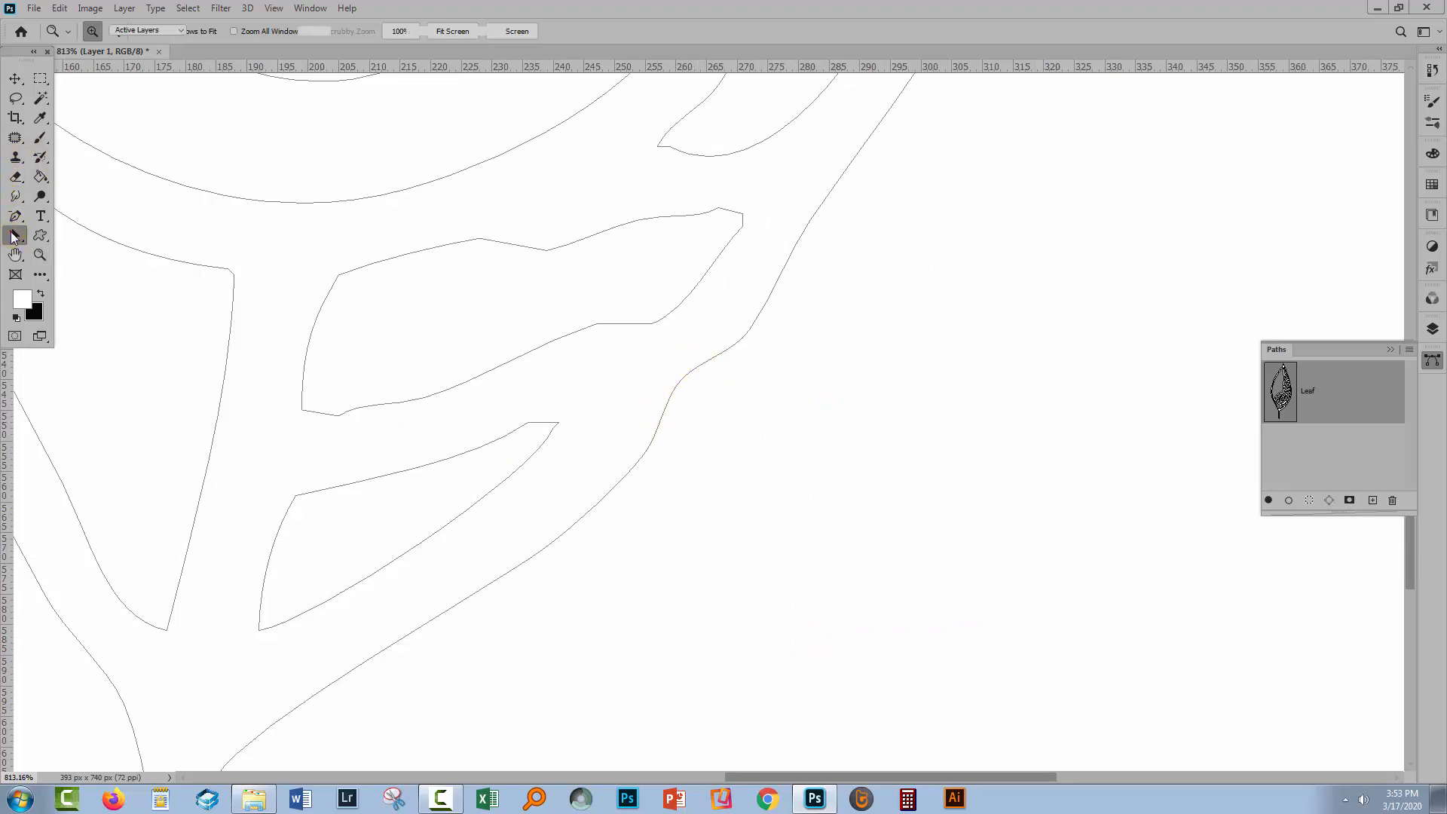
{"action": "left_click_drag", "start_coordinate": [803, 493], "coordinate": [547, 339]}
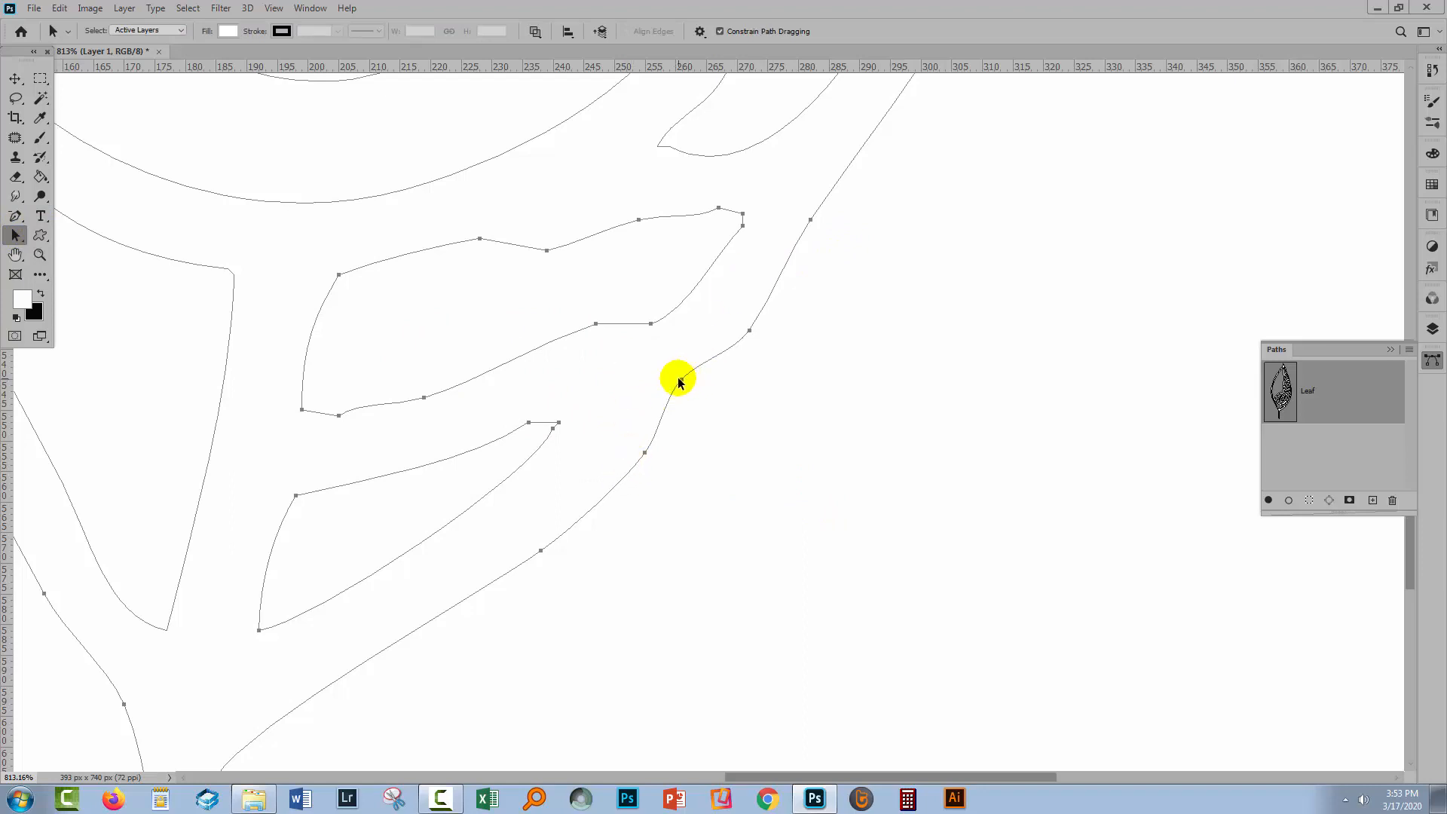
{"action": "left_click", "coordinate": [15, 235]}
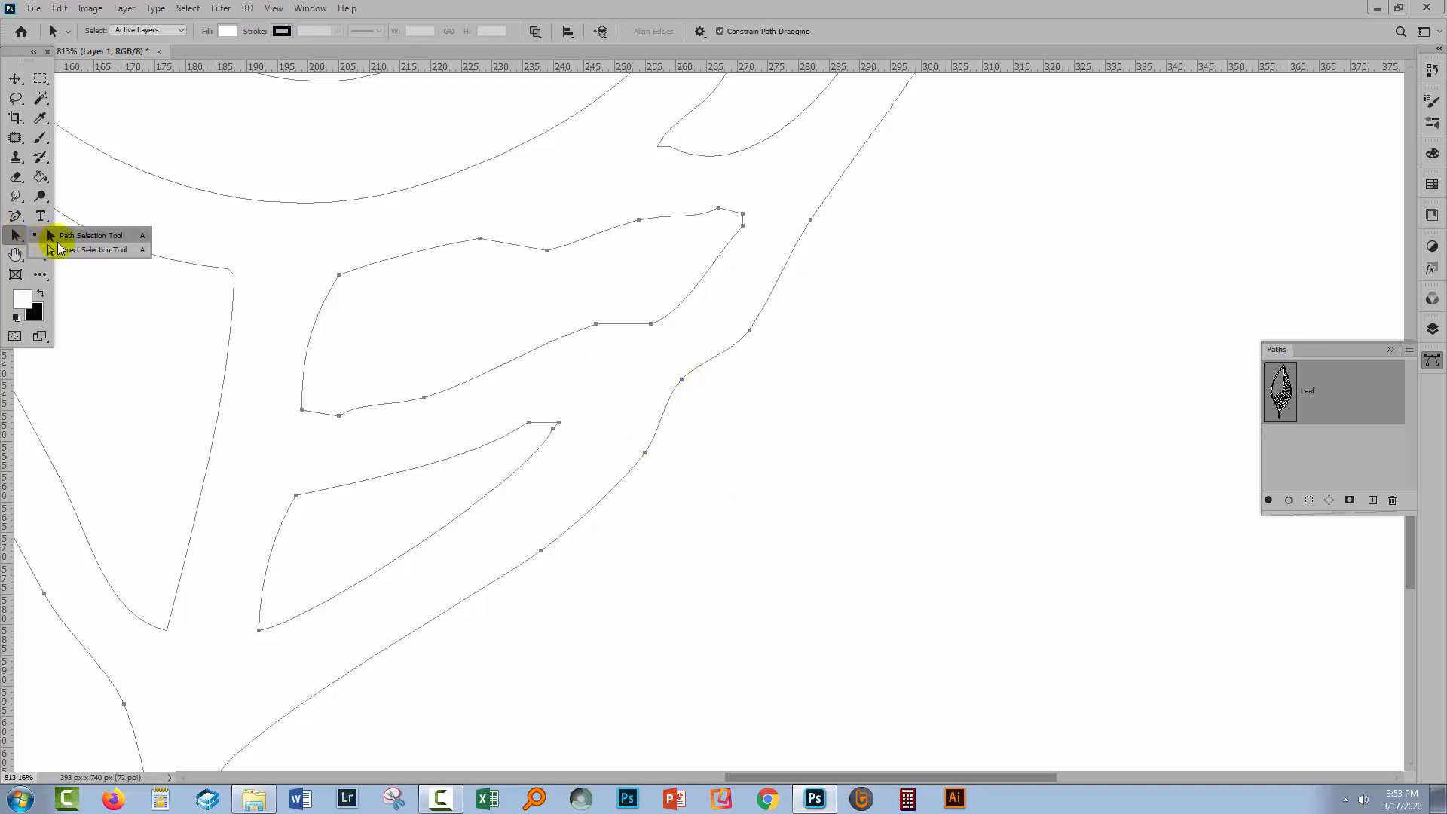
{"action": "left_click", "coordinate": [84, 250]}
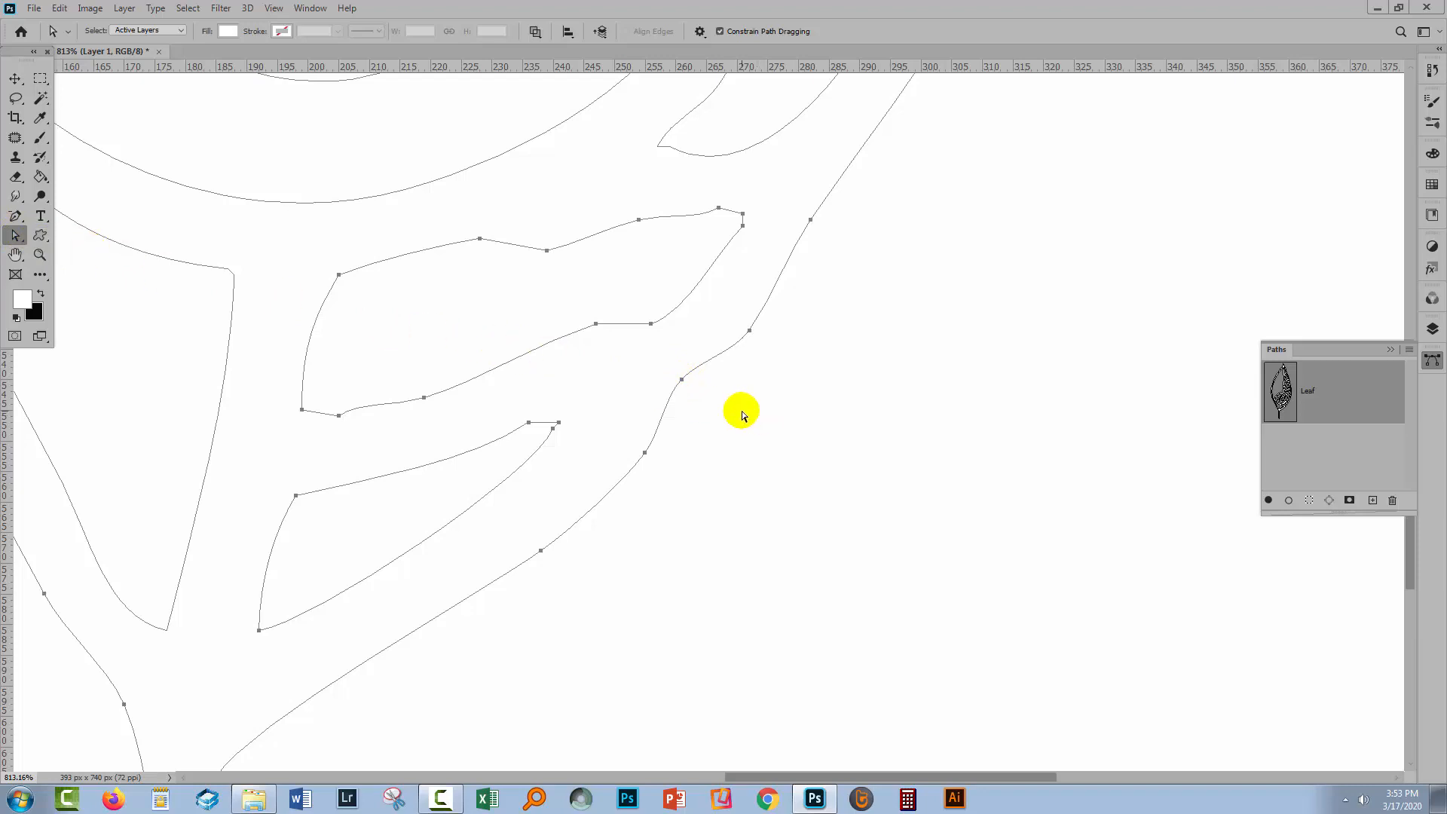
{"action": "left_click", "coordinate": [679, 381]}
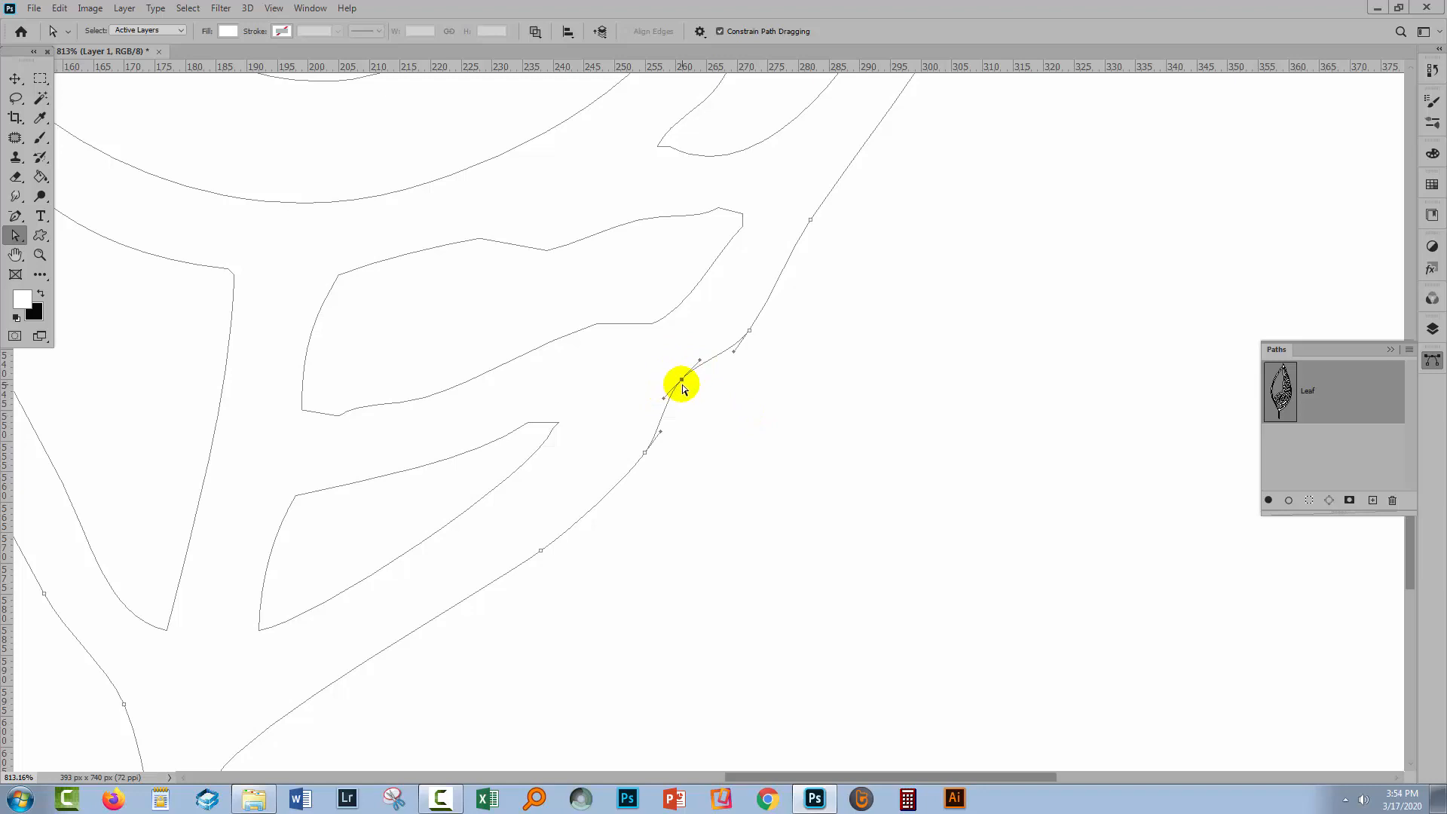
{"action": "left_click_drag", "start_coordinate": [681, 380], "coordinate": [701, 396]}
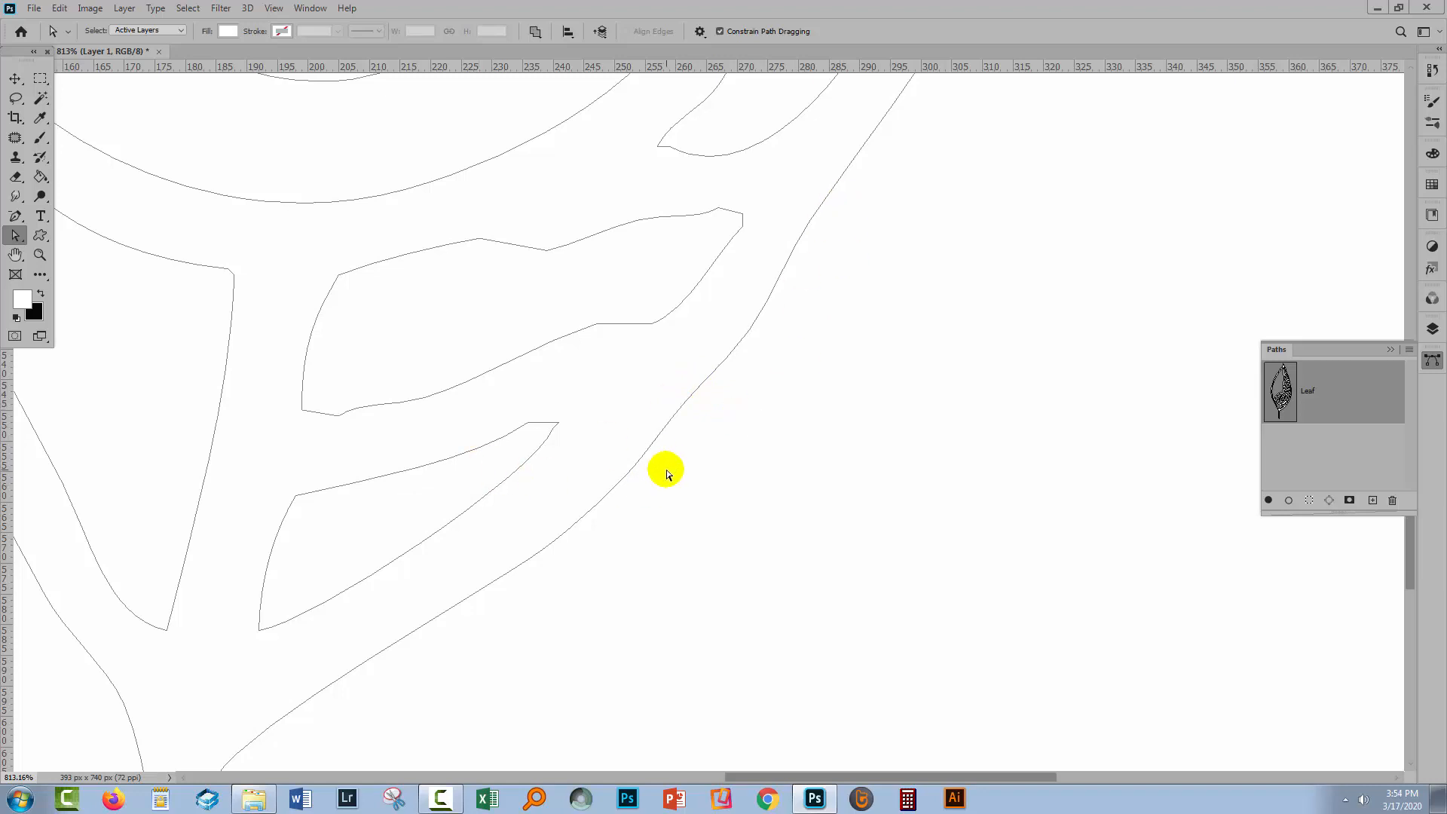
{"action": "key", "text": "ctrl+0"}
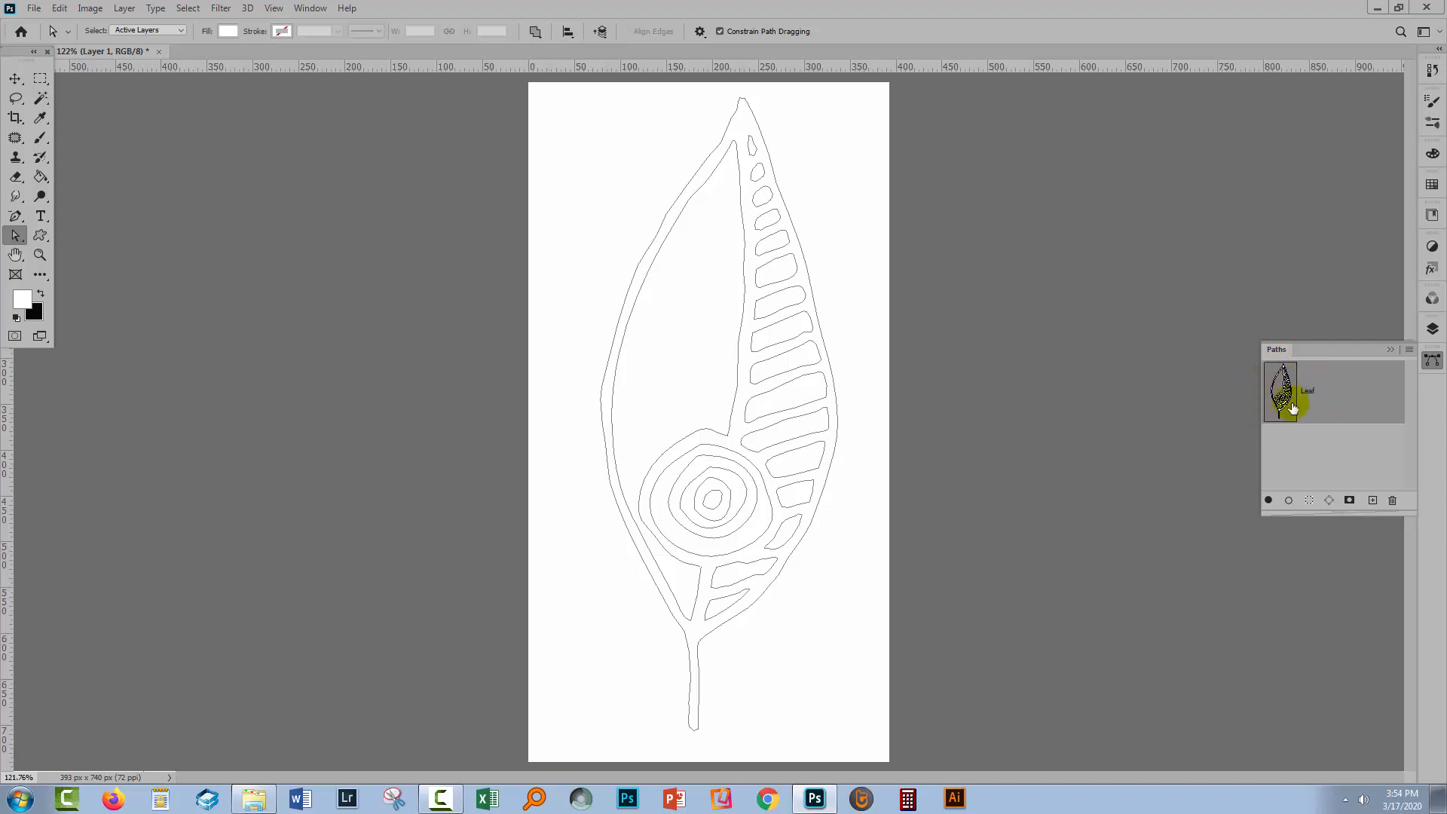
Step: Select all the leaf outlines with the Path Selection tool and define them as a custom shape named Leaf
{"action": "left_click", "coordinate": [8, 238]}
{"action": "left_click", "coordinate": [34, 233]}
{"action": "left_click_drag", "start_coordinate": [560, 96], "coordinate": [883, 757]}
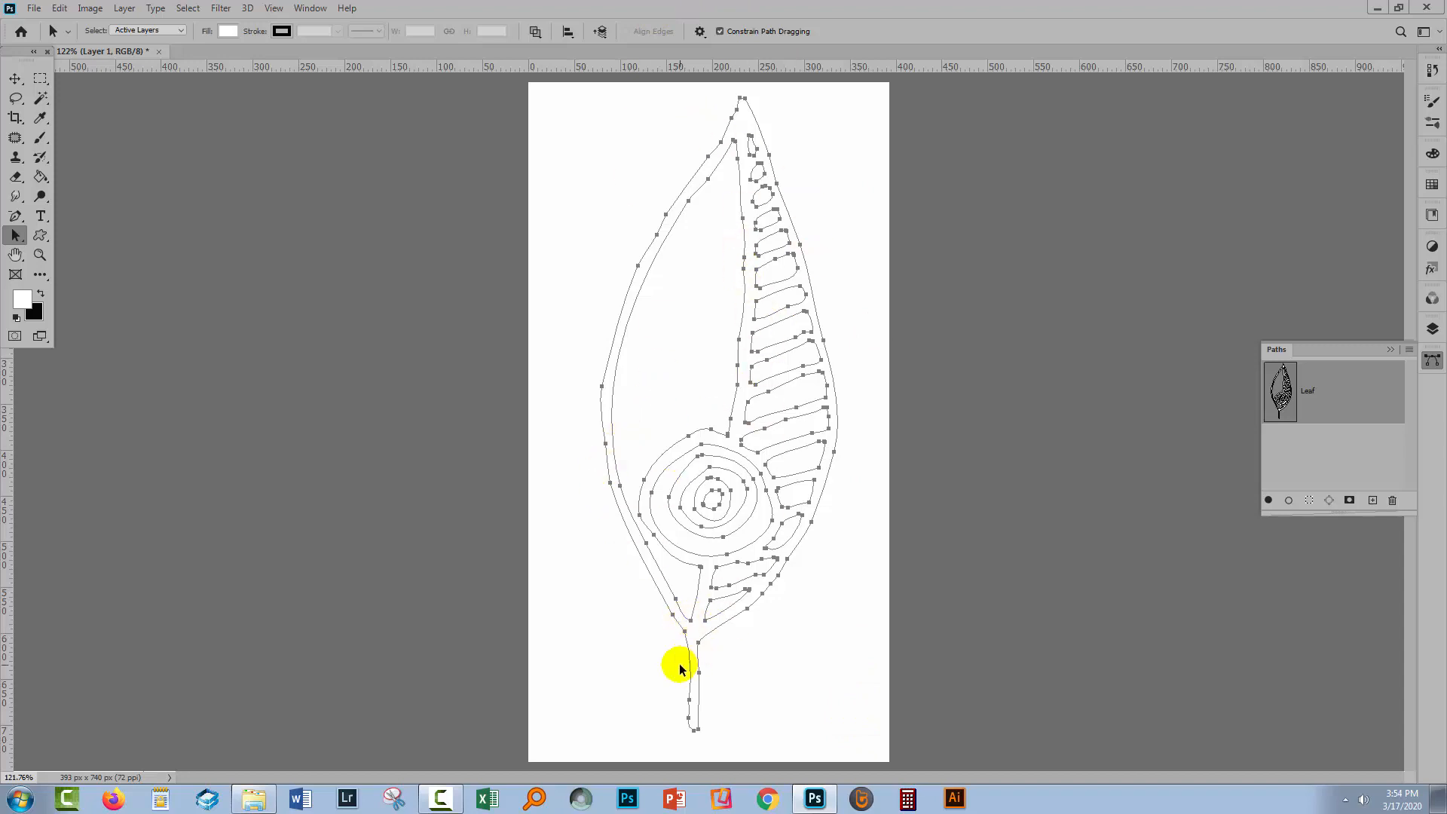
{"action": "left_click", "coordinate": [59, 9]}
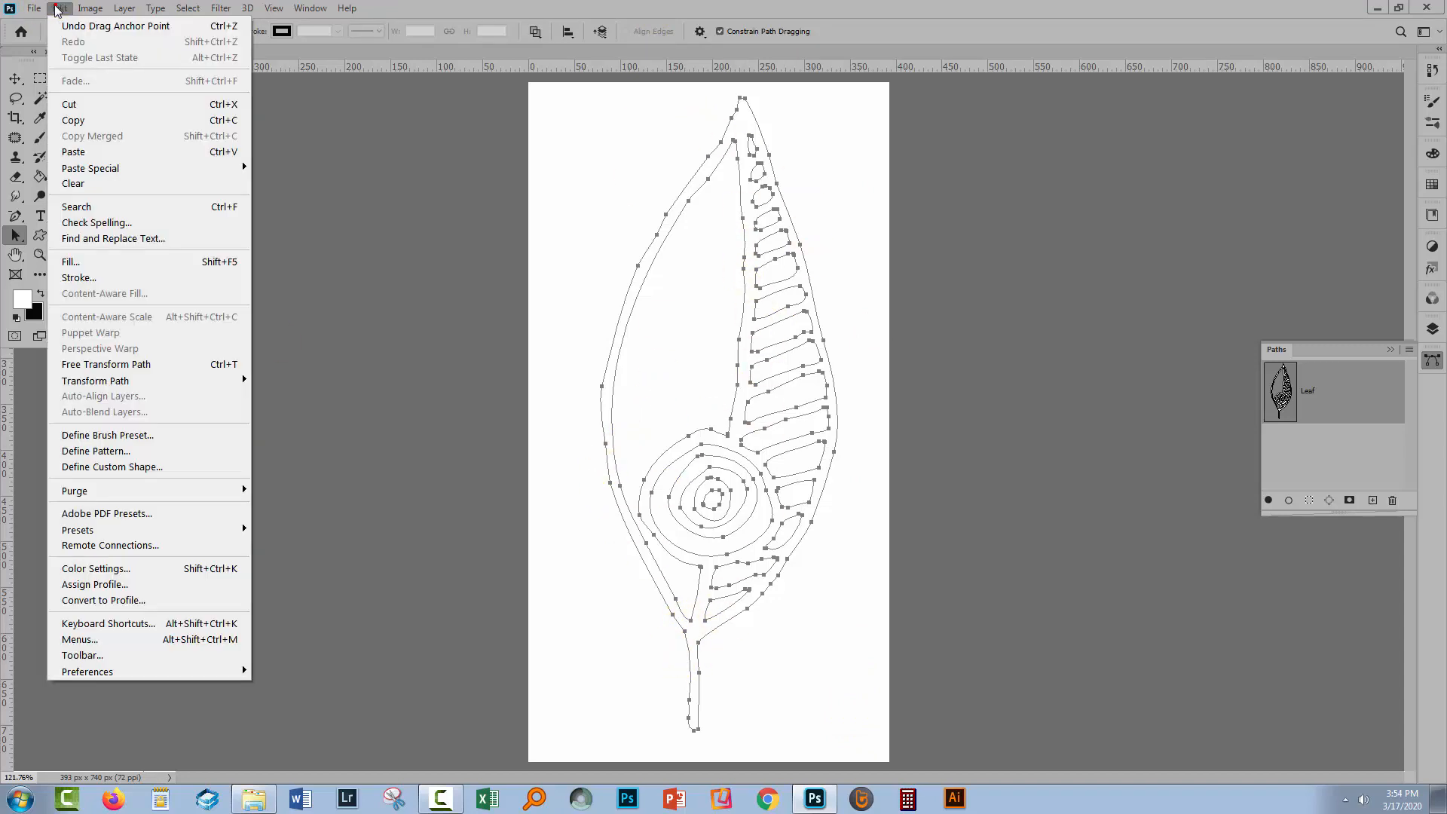
{"action": "left_click", "coordinate": [140, 467]}
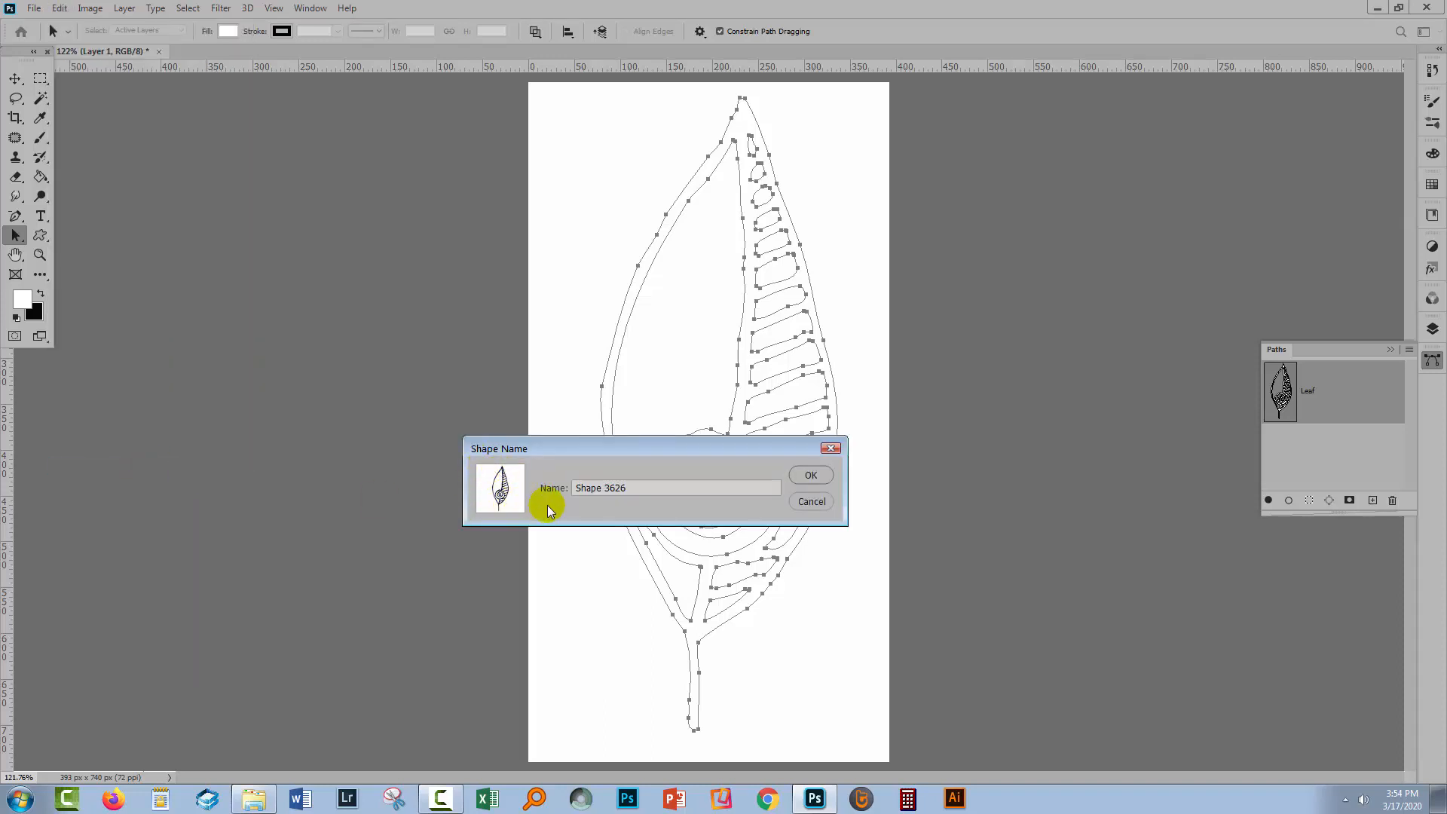
{"action": "double_click", "coordinate": [644, 490]}
{"action": "type", "text": "Leaf"}
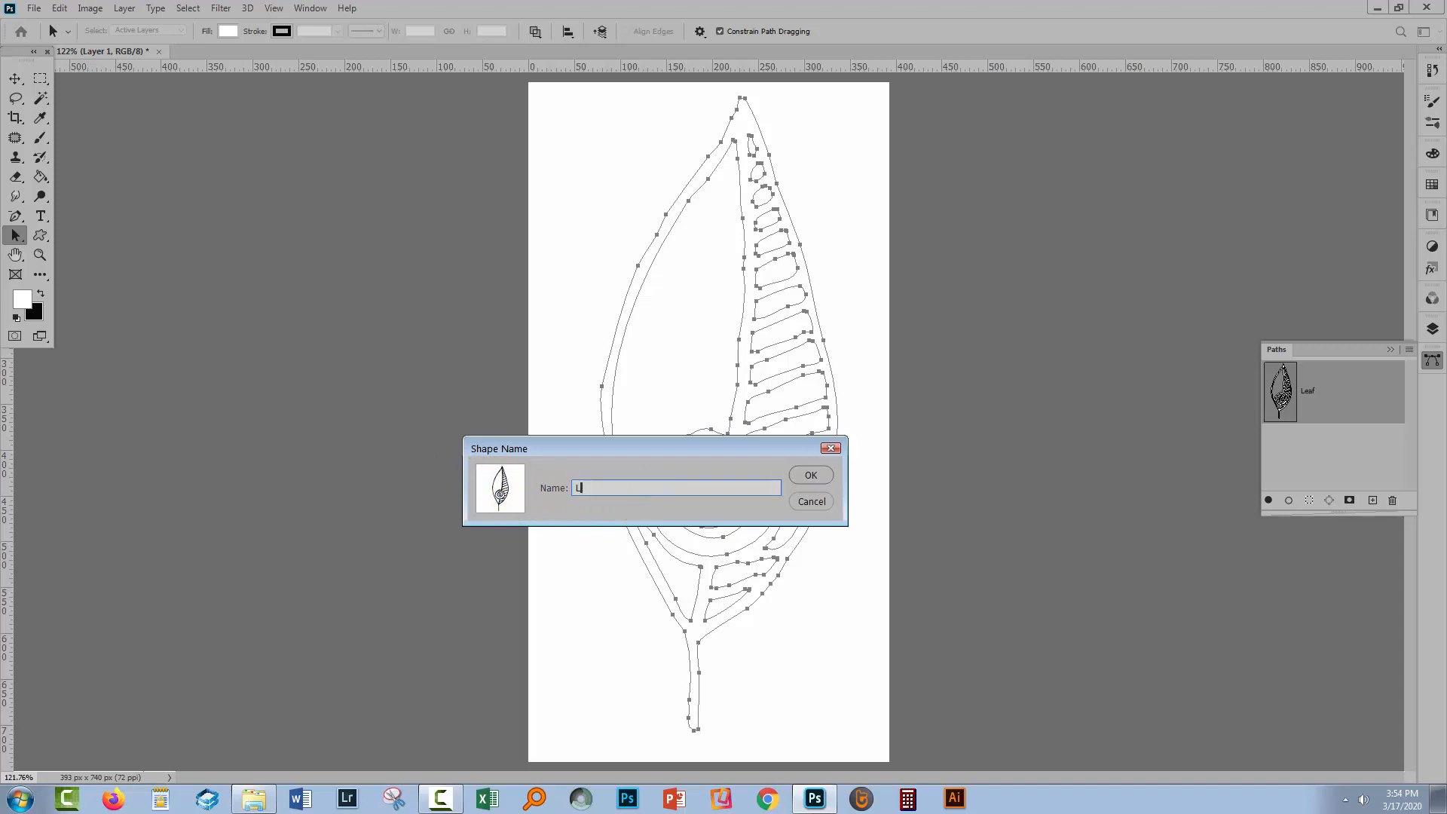
{"action": "left_click", "coordinate": [808, 475]}
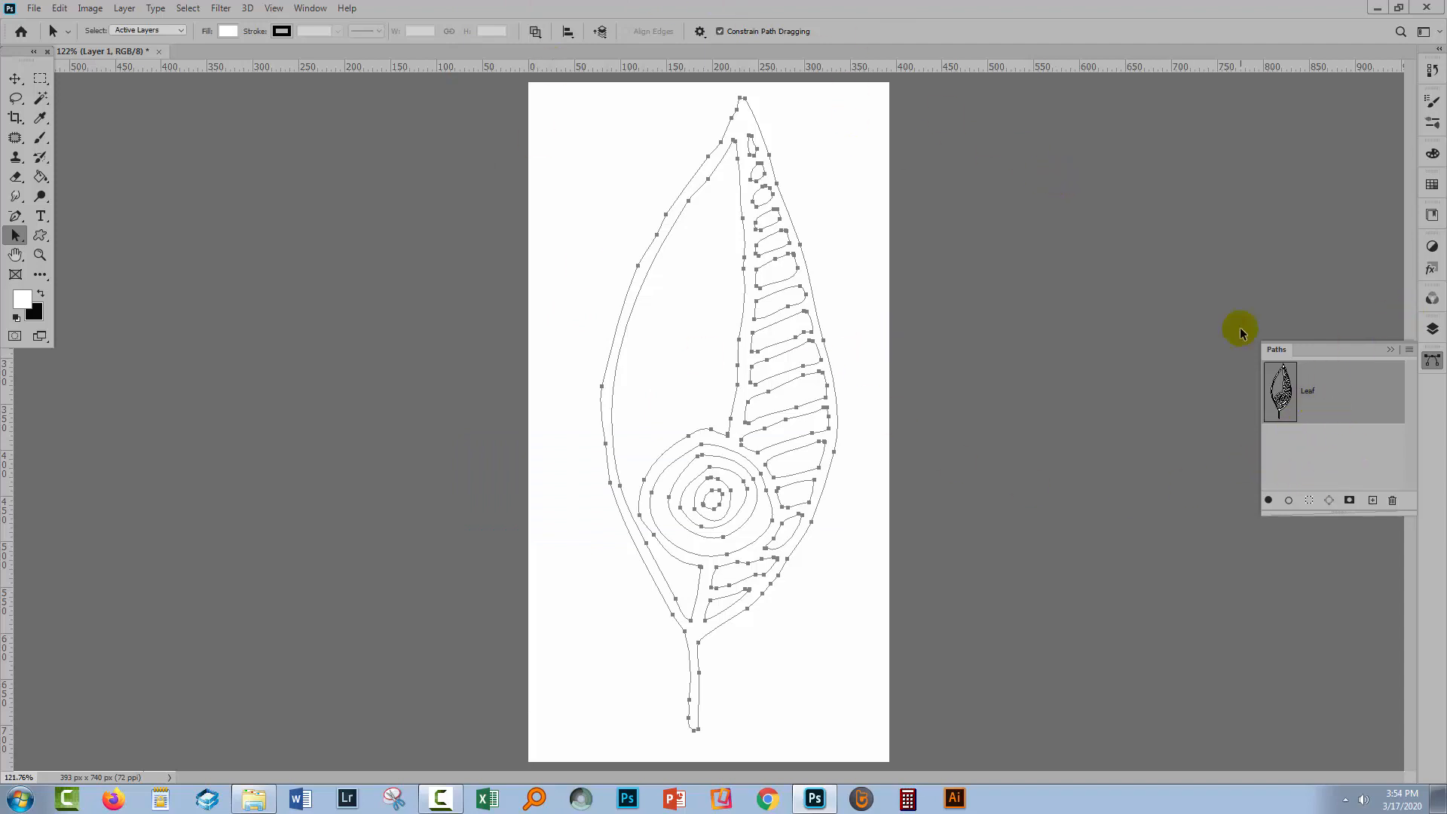
Step: Deselect the Leaf path and show the document's layers in place of its paths
{"action": "left_click", "coordinate": [1340, 459]}
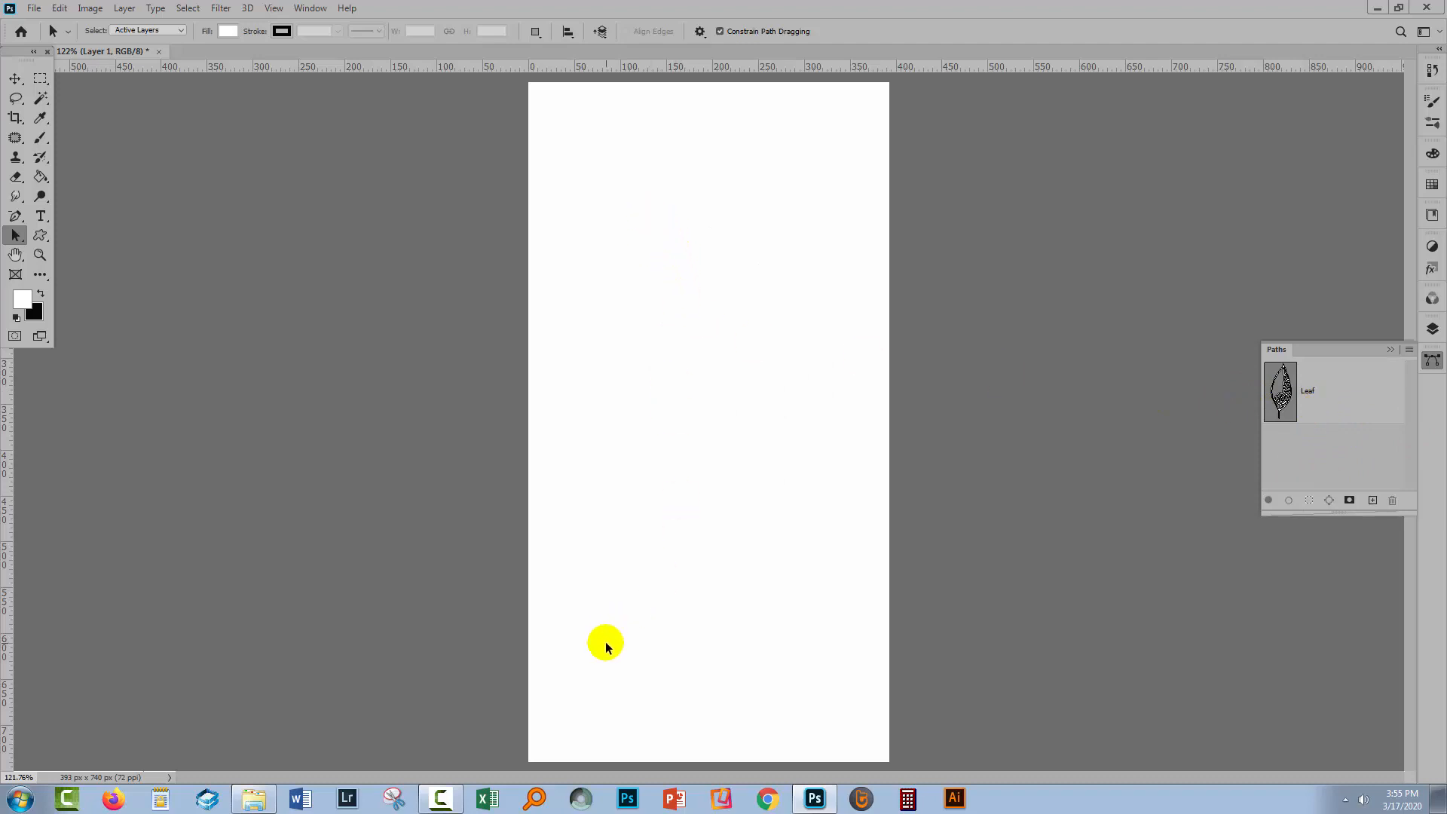
{"action": "left_click_drag", "start_coordinate": [1440, 334], "coordinate": [1436, 362]}
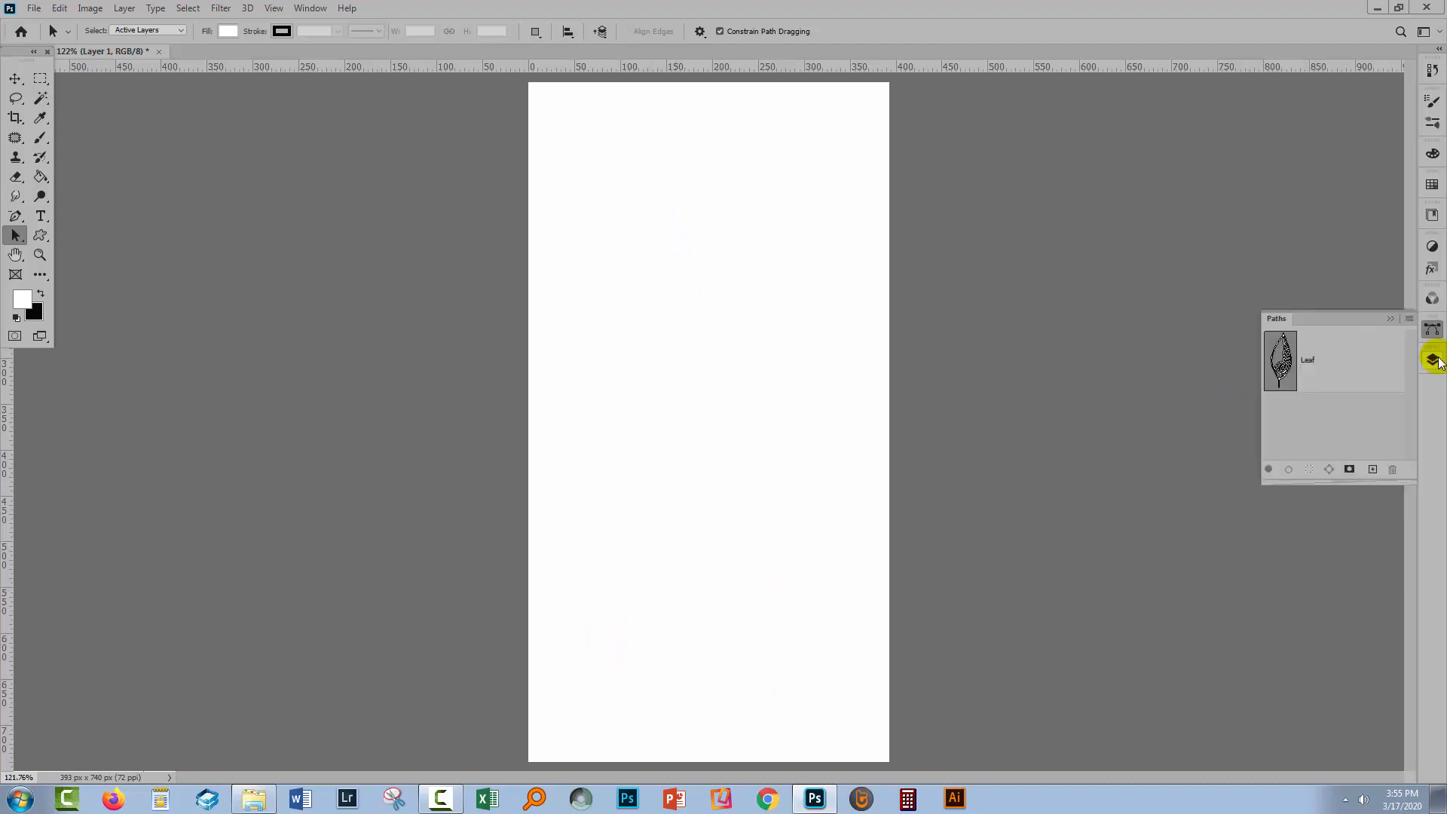
{"action": "left_click", "coordinate": [1430, 360]}
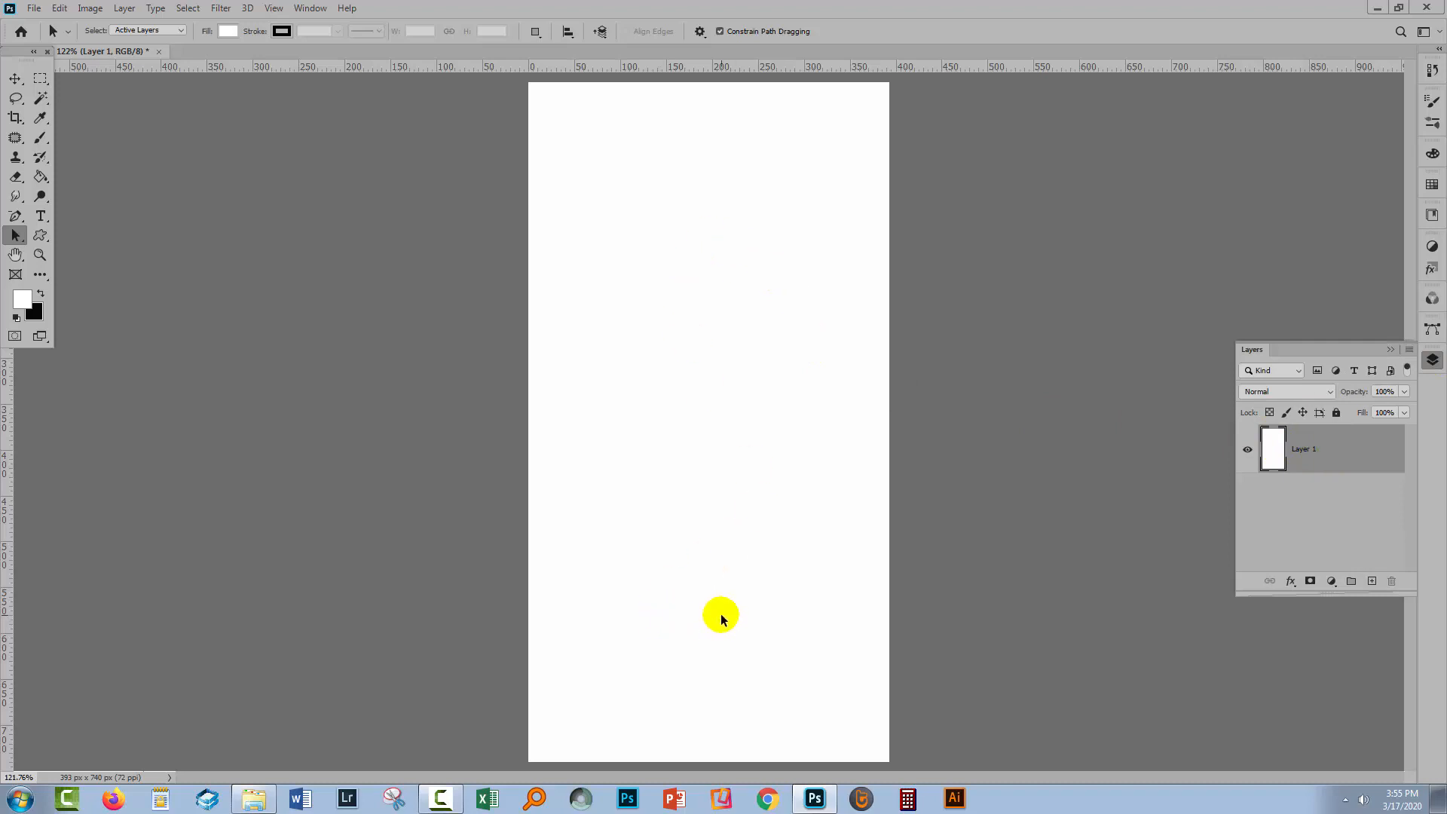
Step: Activate the Custom Shape tool in Shape mode and choose the newly defined Leaf shape
{"action": "left_click", "coordinate": [41, 235]}
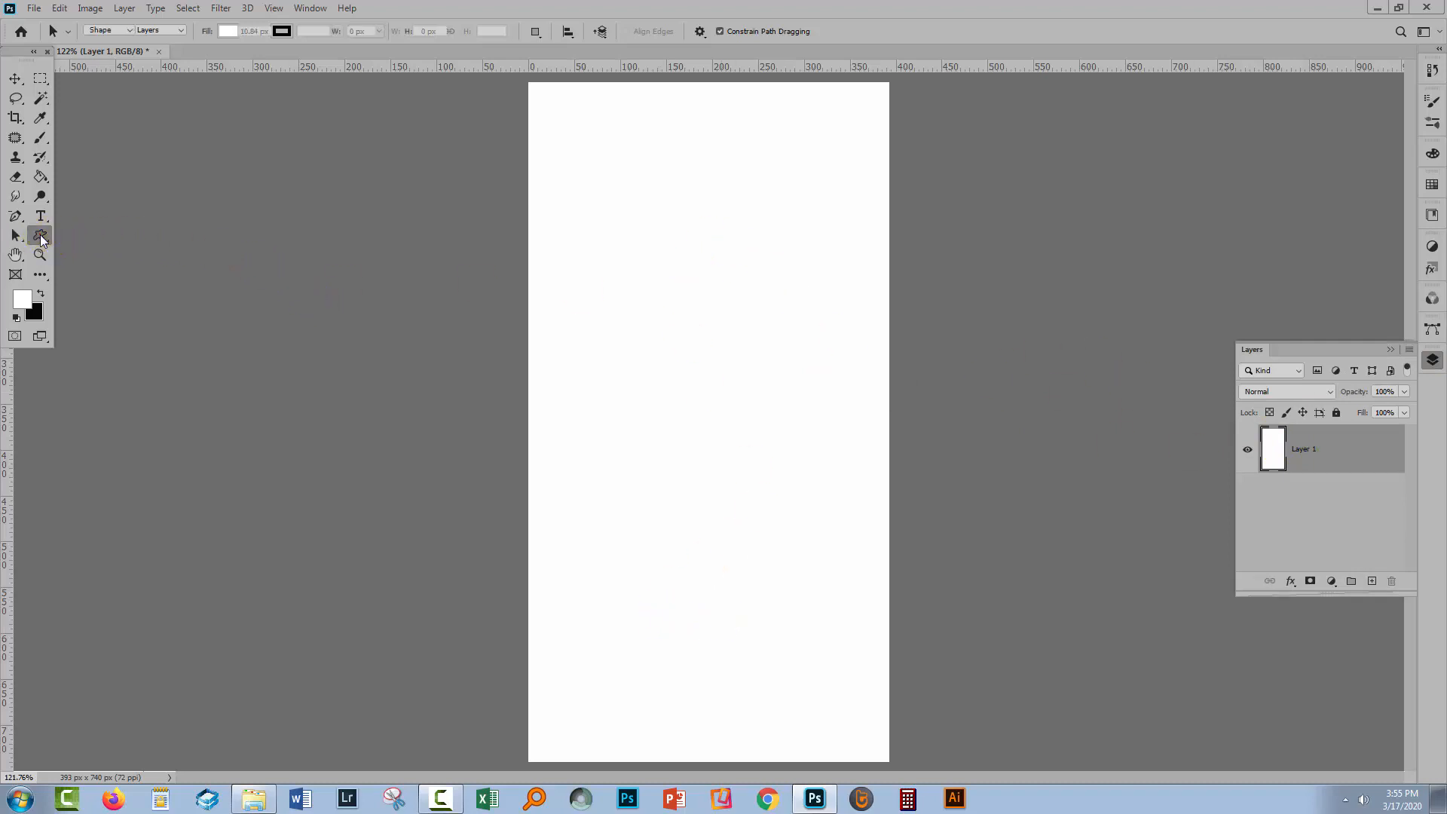
{"action": "right_click", "coordinate": [39, 233]}
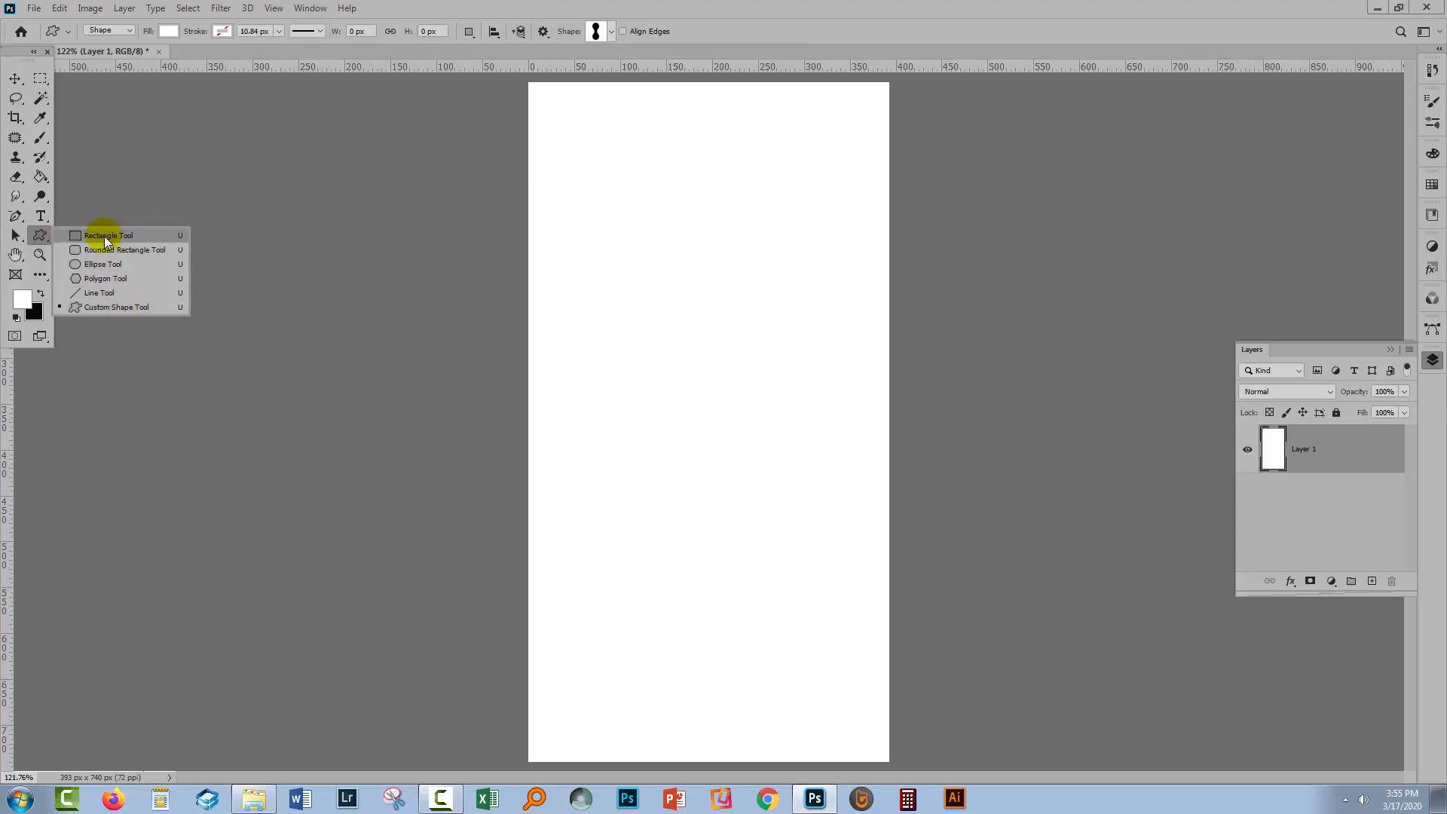
{"action": "left_click", "coordinate": [118, 306]}
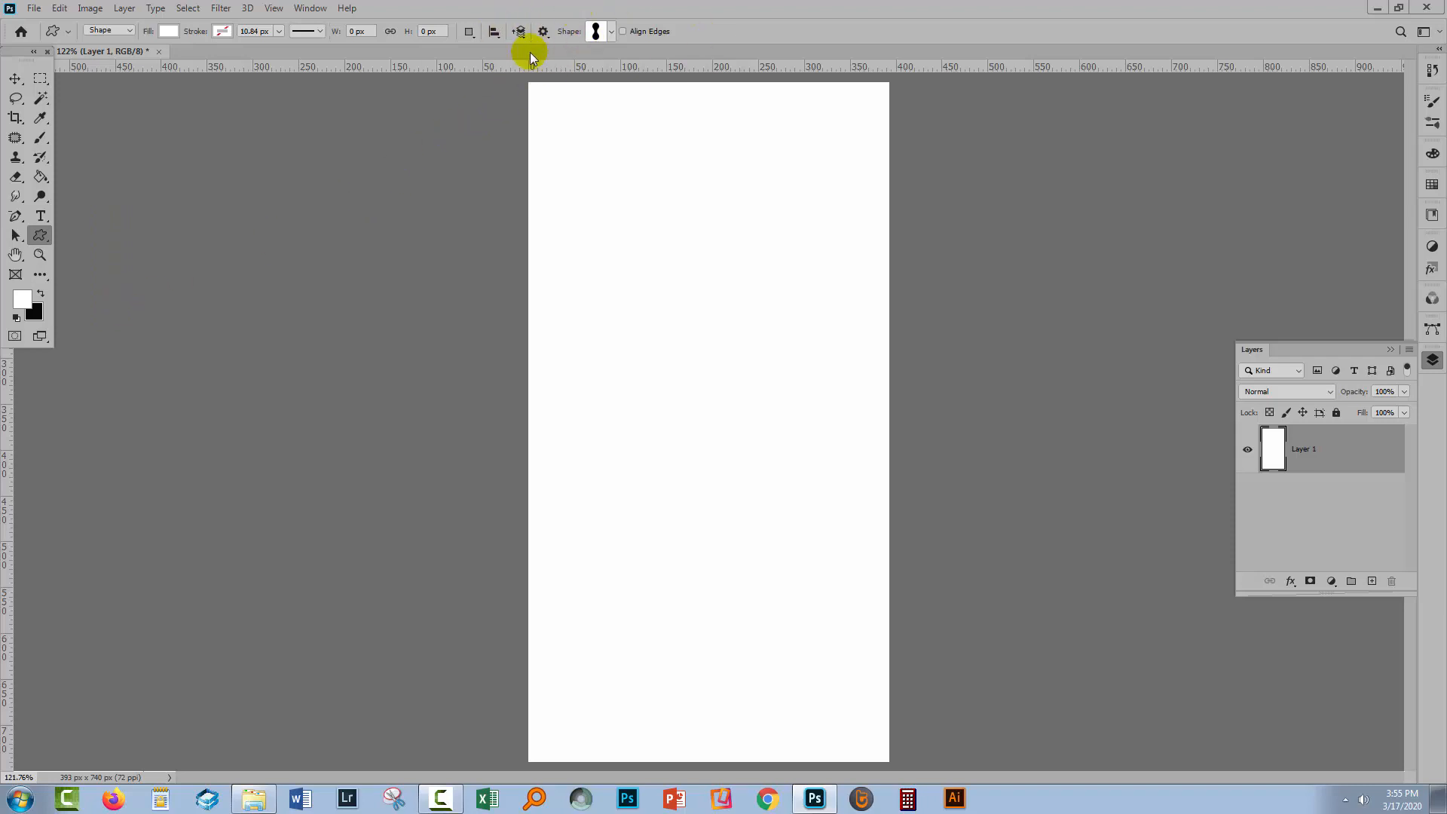
{"action": "left_click", "coordinate": [612, 33]}
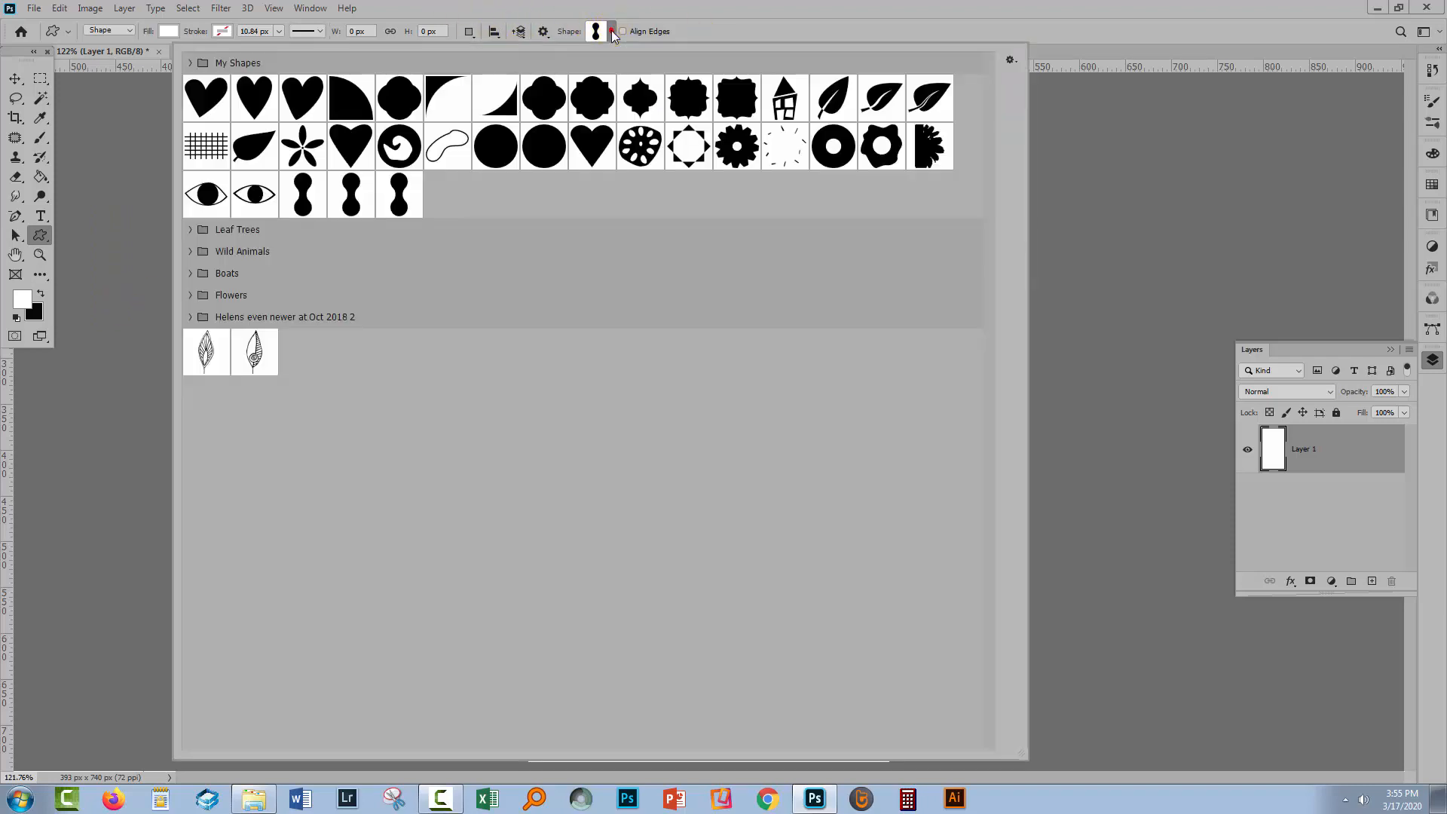
{"action": "left_click", "coordinate": [251, 348]}
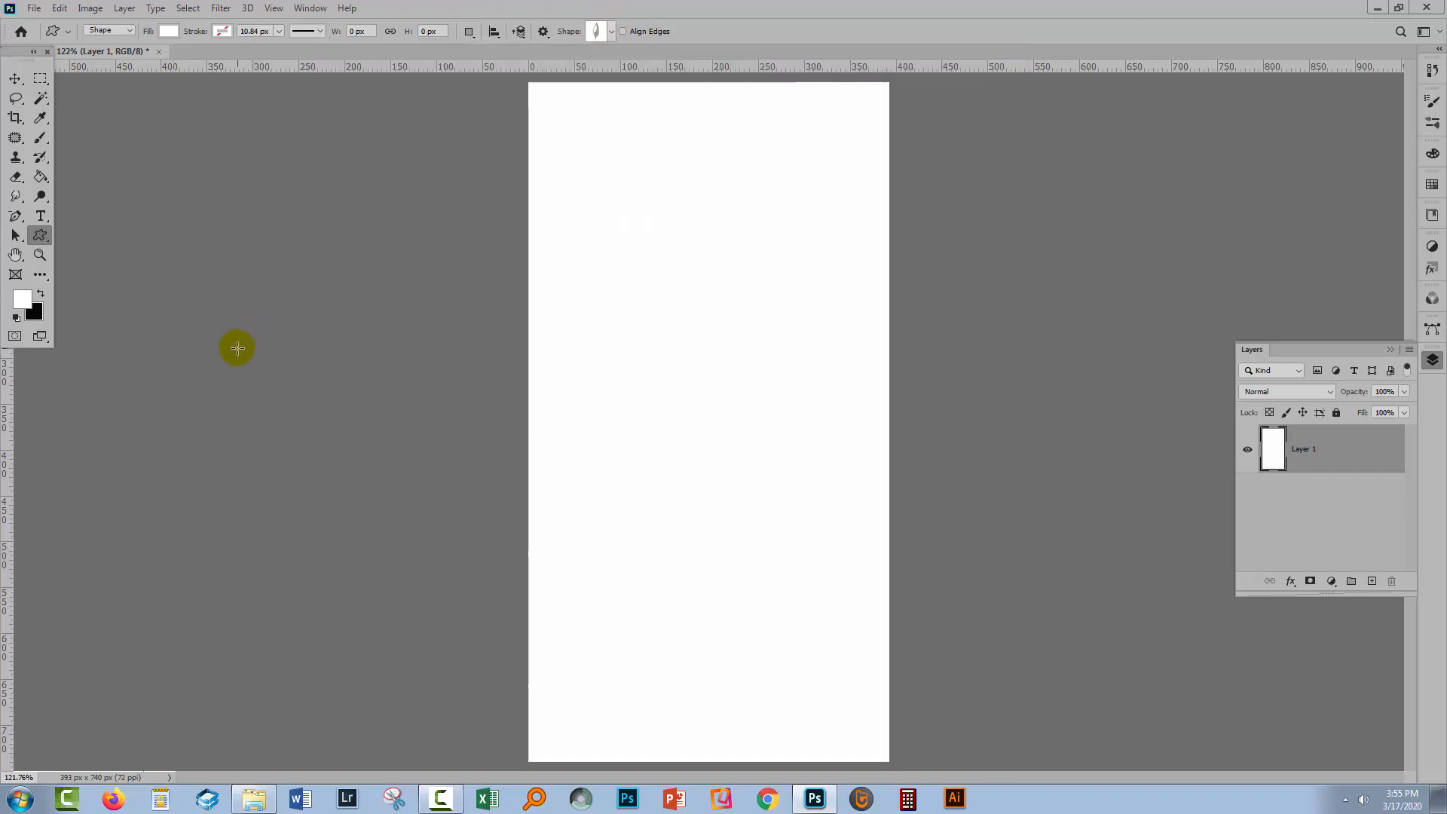
{"action": "left_click", "coordinate": [613, 34]}
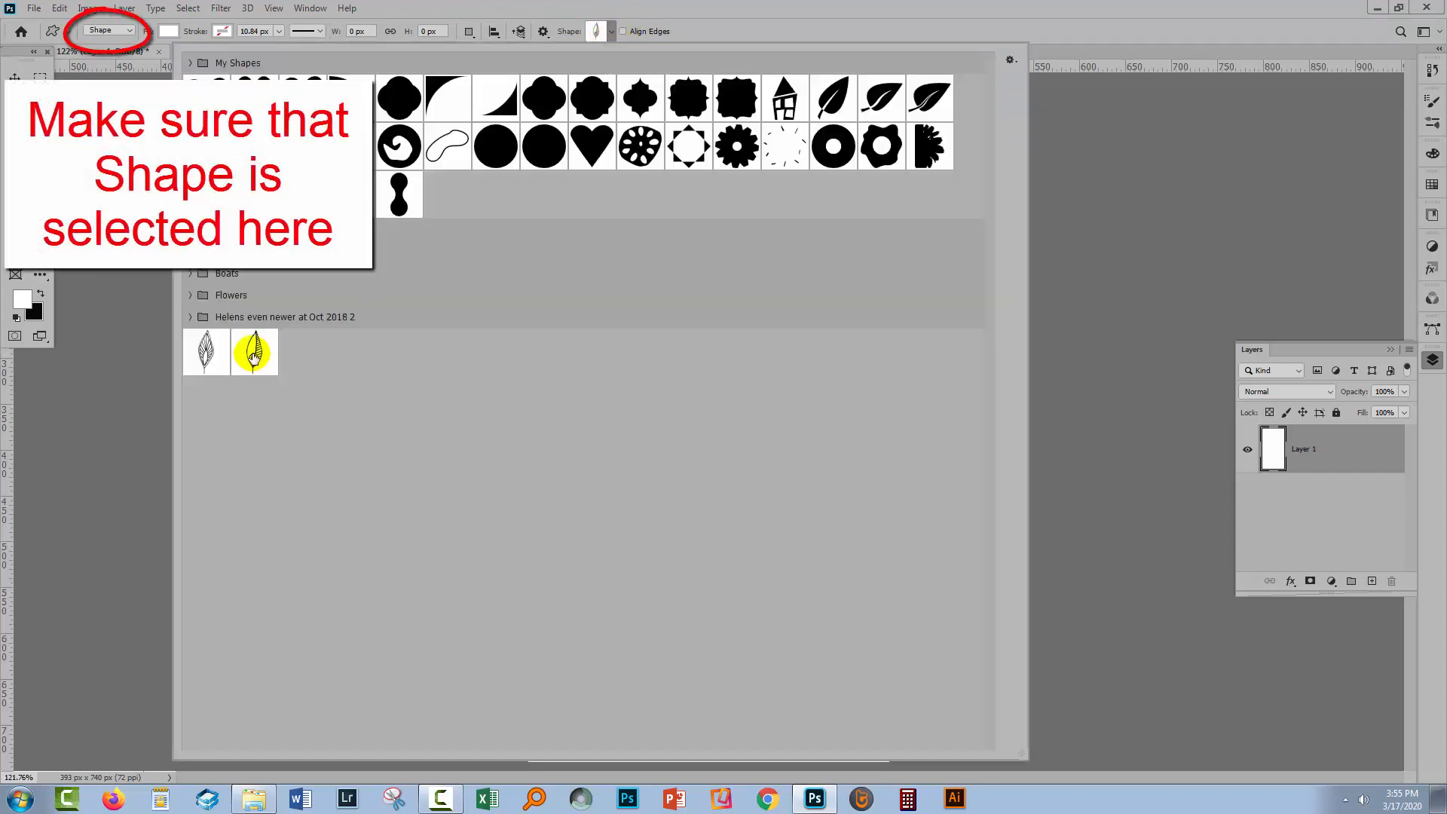
{"action": "left_click", "coordinate": [681, 33]}
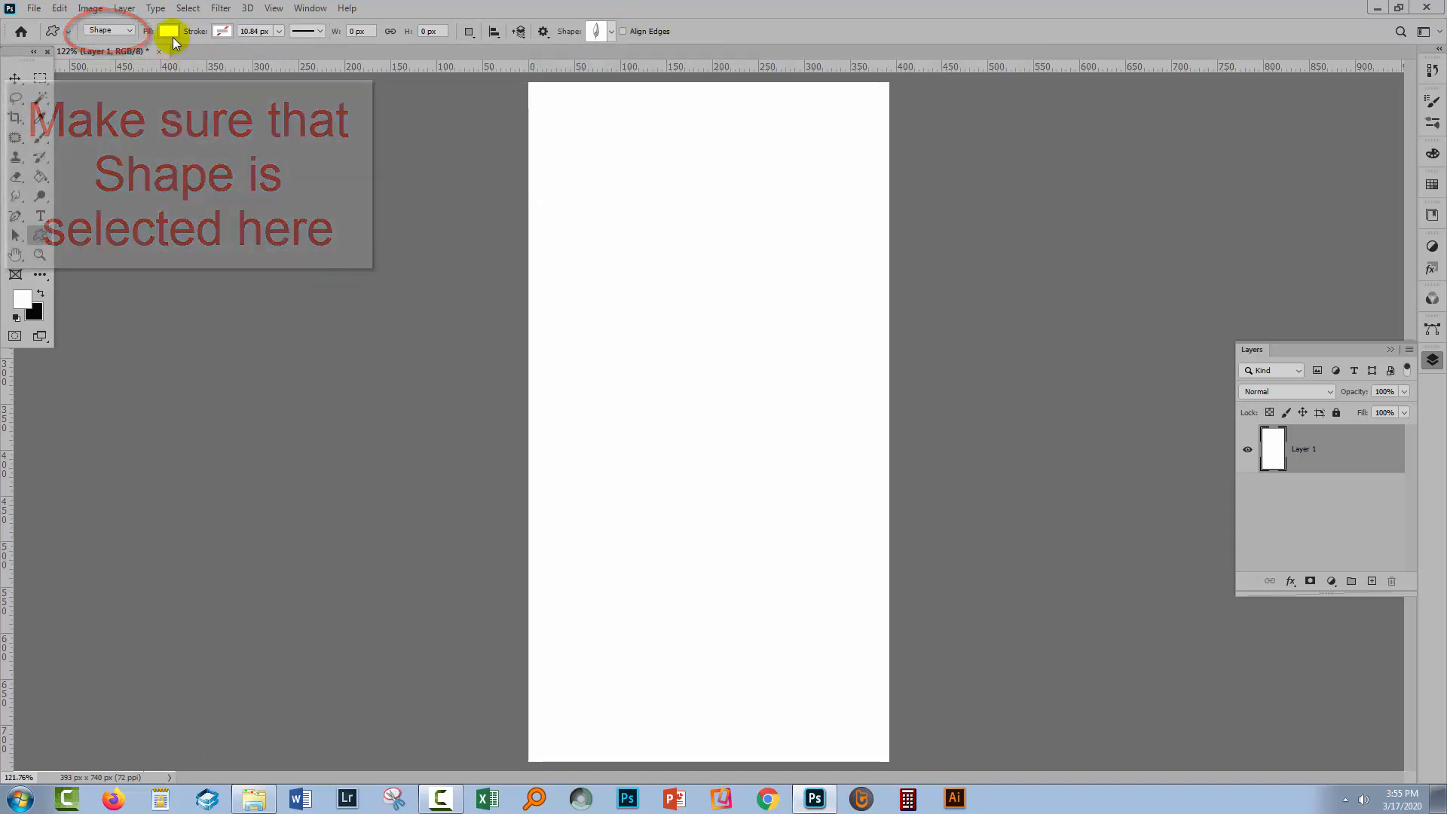
Step: Set the shape fill to a soft green swatch and draw the leaf about 178 px wide and 475 px high
{"action": "left_click", "coordinate": [169, 32]}
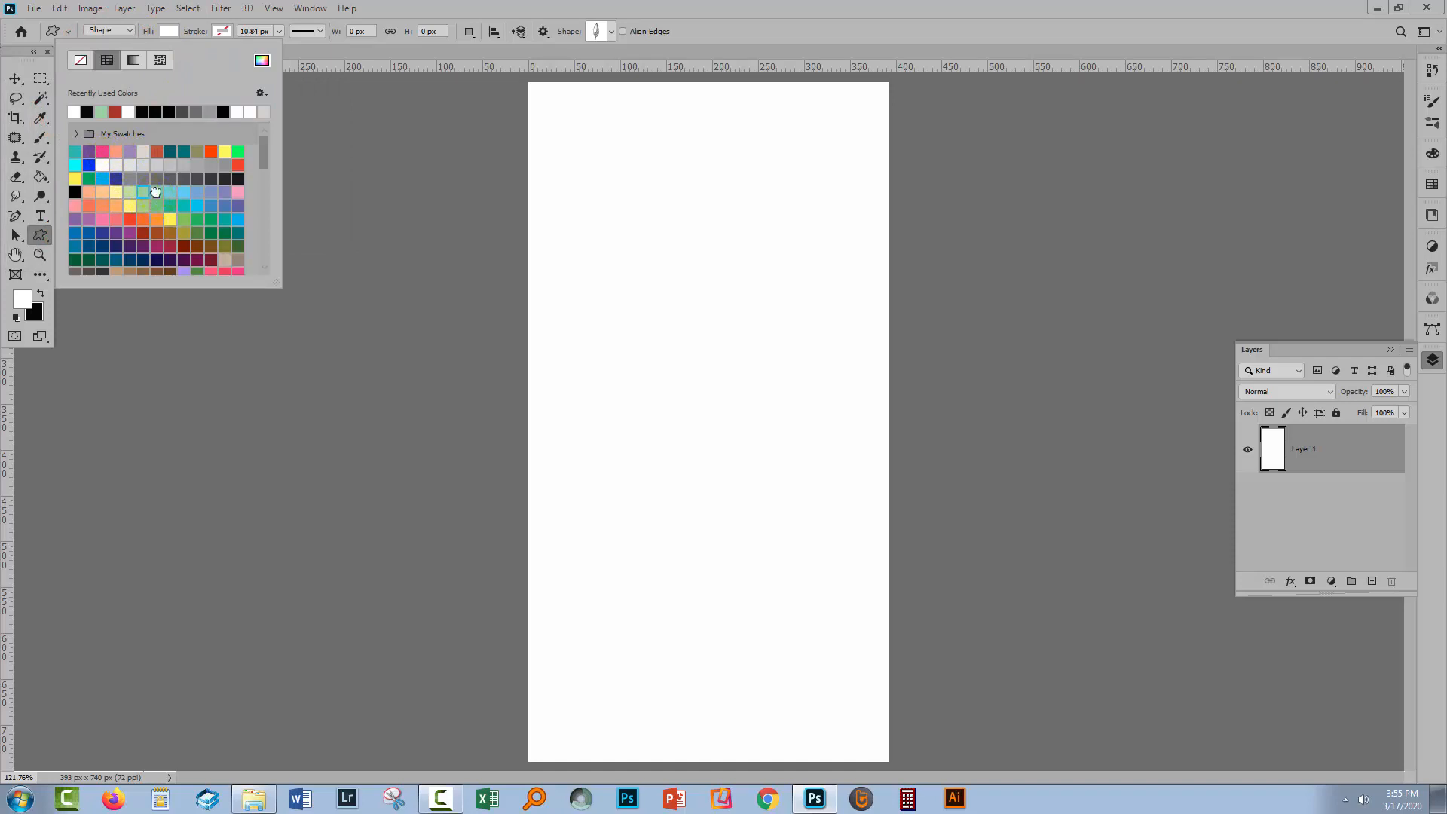
{"action": "left_click", "coordinate": [155, 192]}
{"action": "left_click", "coordinate": [201, 21]}
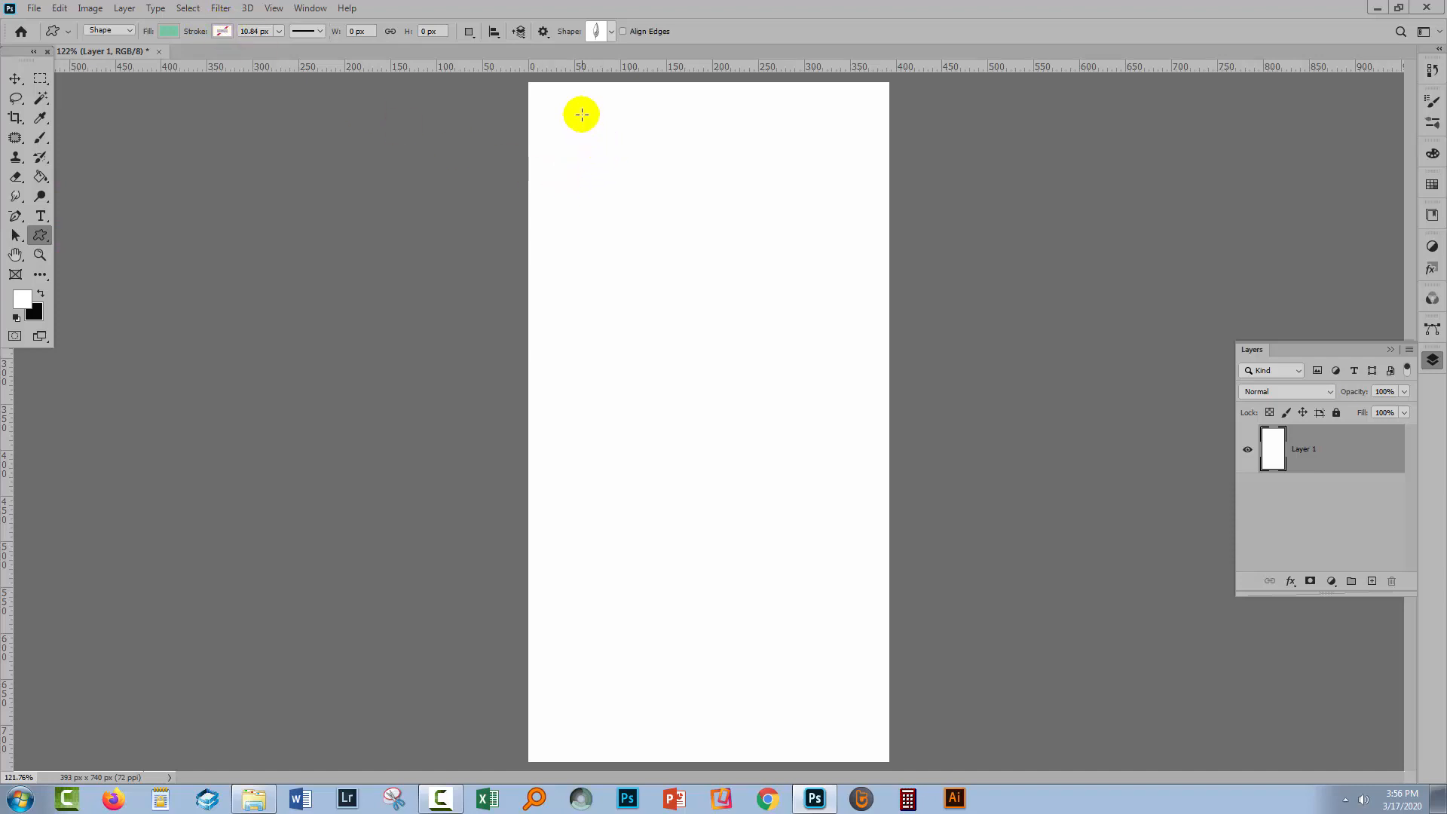
{"action": "left_click_drag", "start_coordinate": [581, 114], "coordinate": [750, 549]}
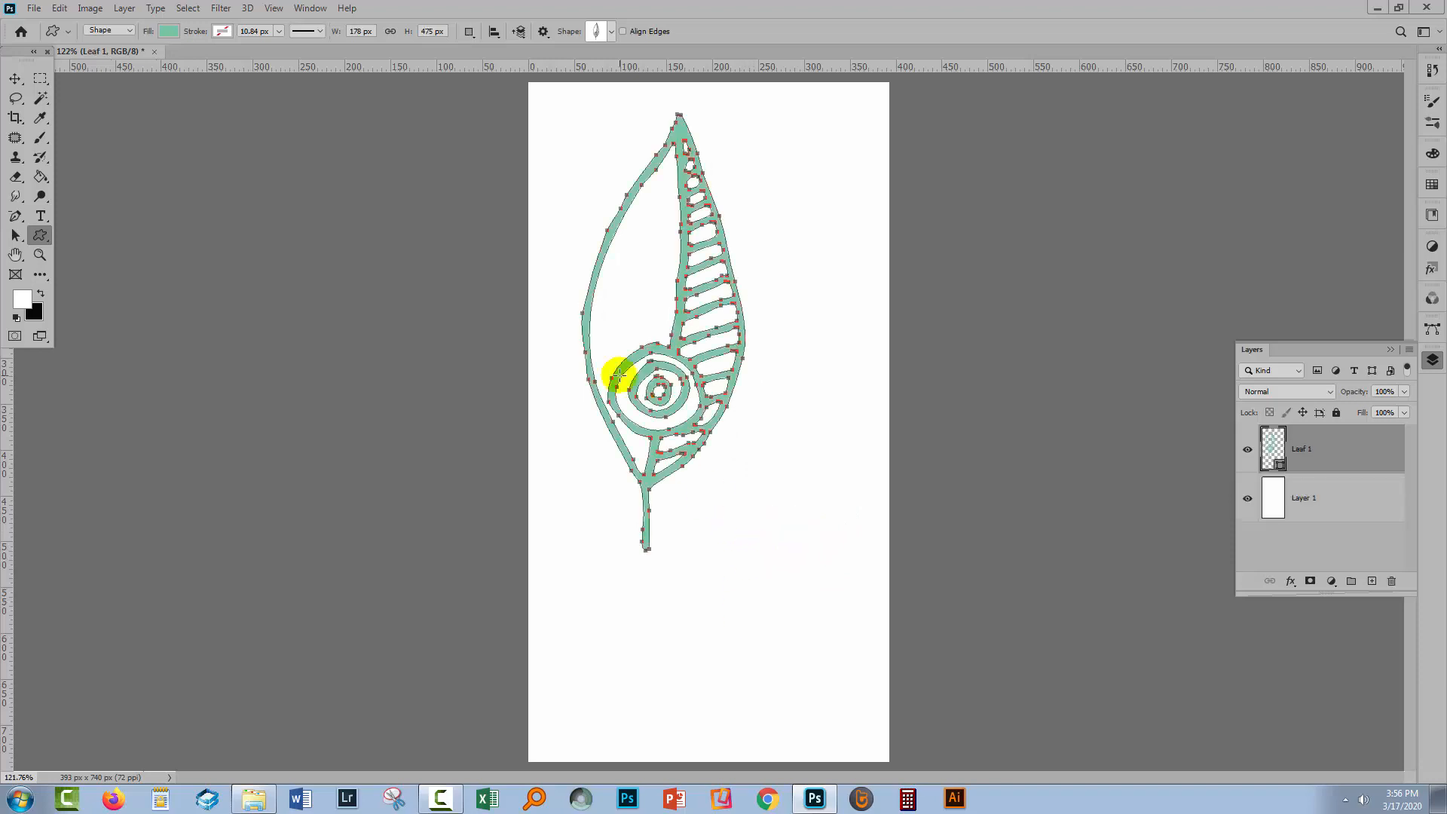
Step: Move the green leaf shape to the middle of the white canvas with the Move tool
{"action": "left_click", "coordinate": [15, 79]}
{"action": "left_click_drag", "start_coordinate": [797, 440], "coordinate": [814, 485]}
{"action": "key", "text": "ctrl+z"}
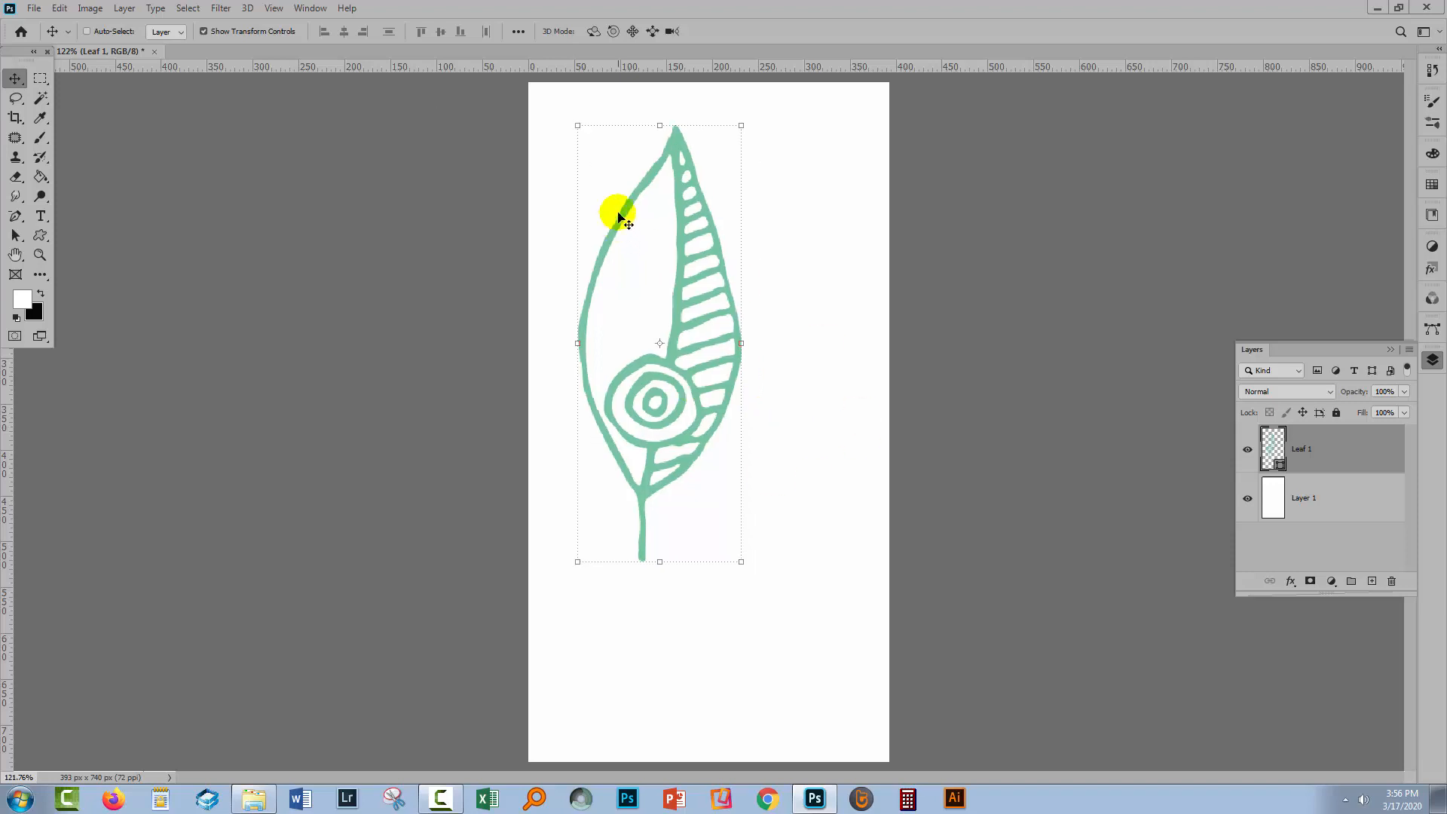
{"action": "left_click", "coordinate": [41, 236]}
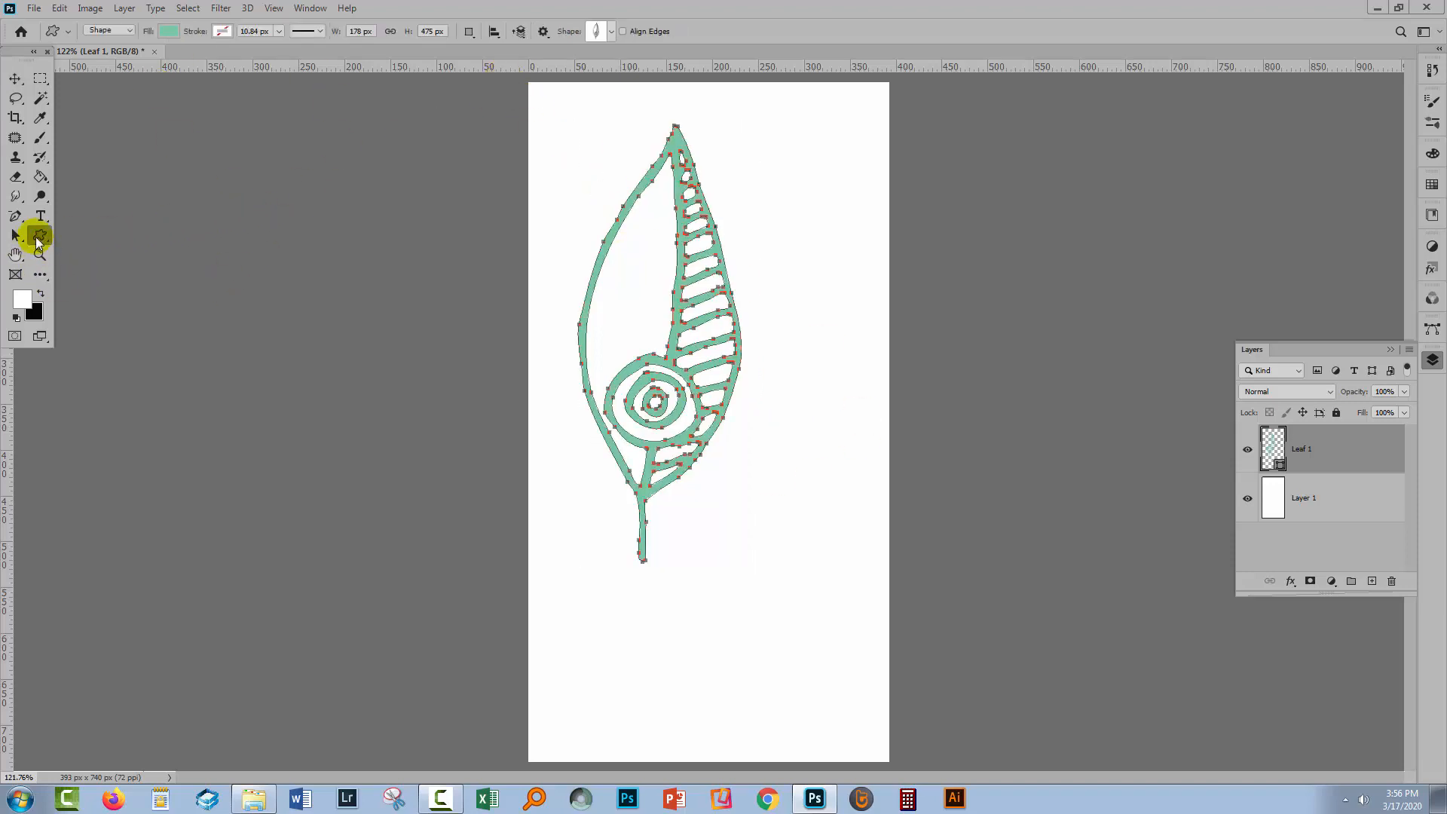
{"action": "left_click", "coordinate": [15, 79]}
{"action": "left_click", "coordinate": [842, 520]}
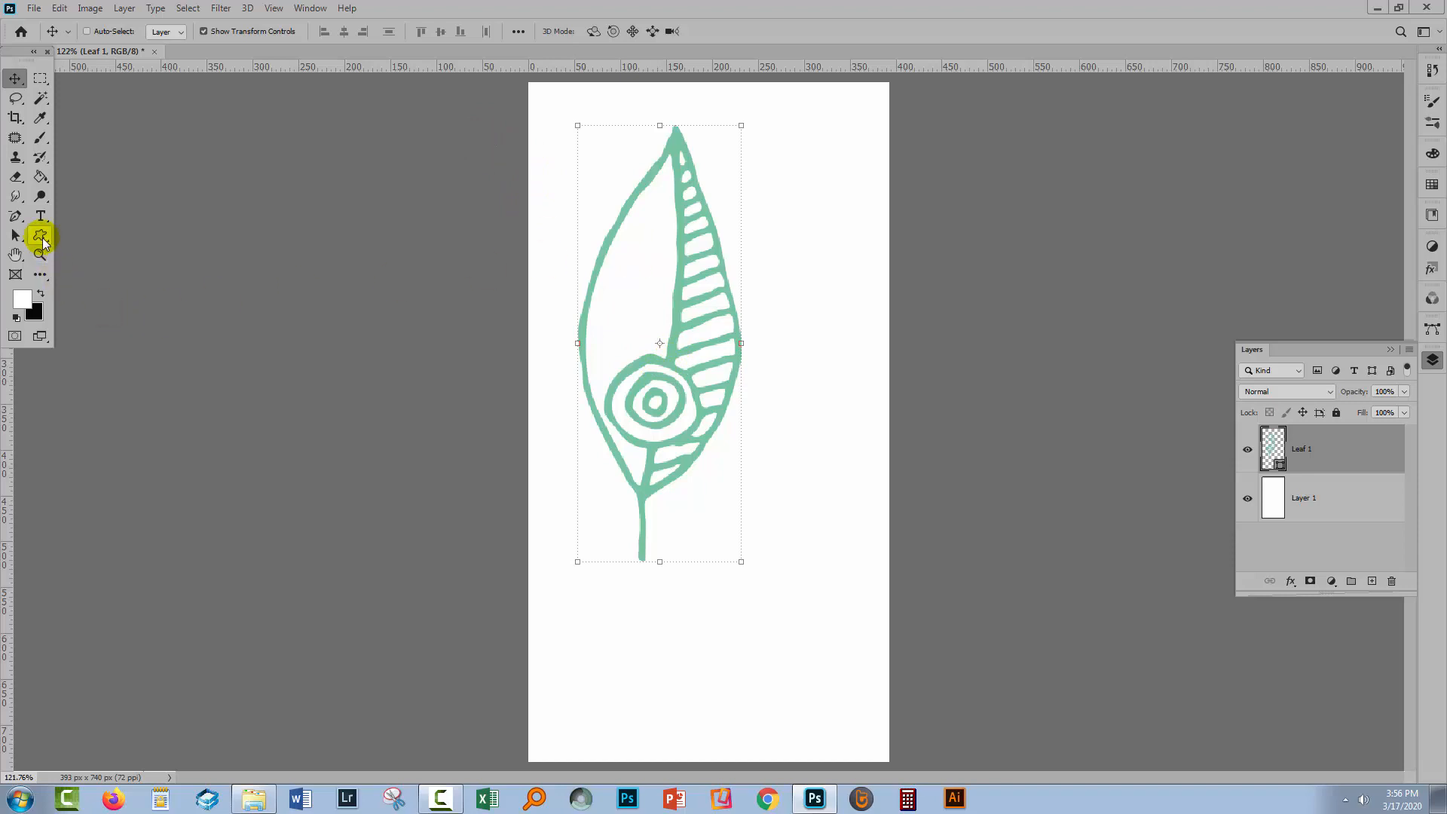
{"action": "left_click_drag", "start_coordinate": [714, 429], "coordinate": [753, 443]}
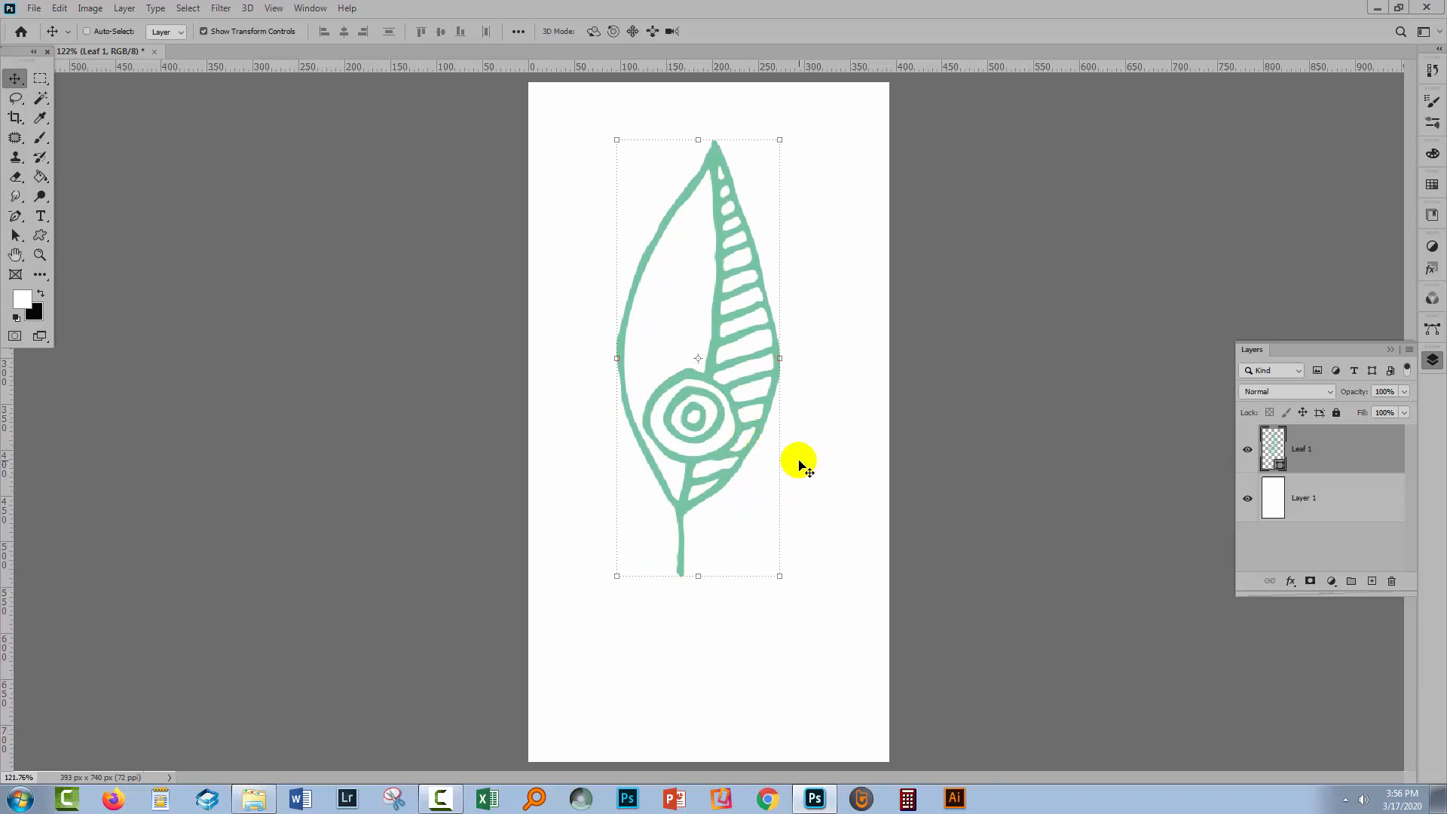
{"action": "left_click_drag", "start_coordinate": [736, 442], "coordinate": [828, 462]}
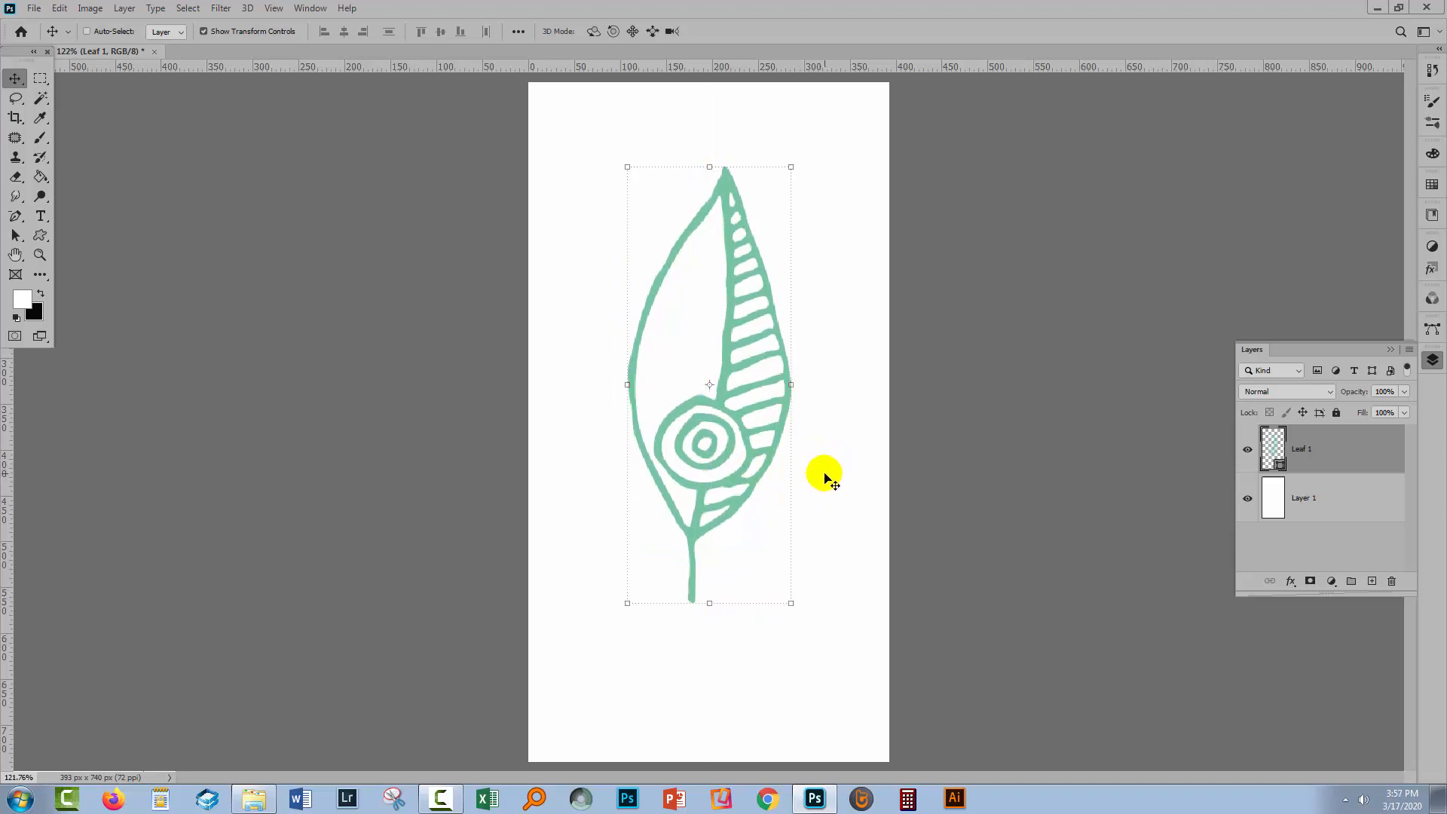